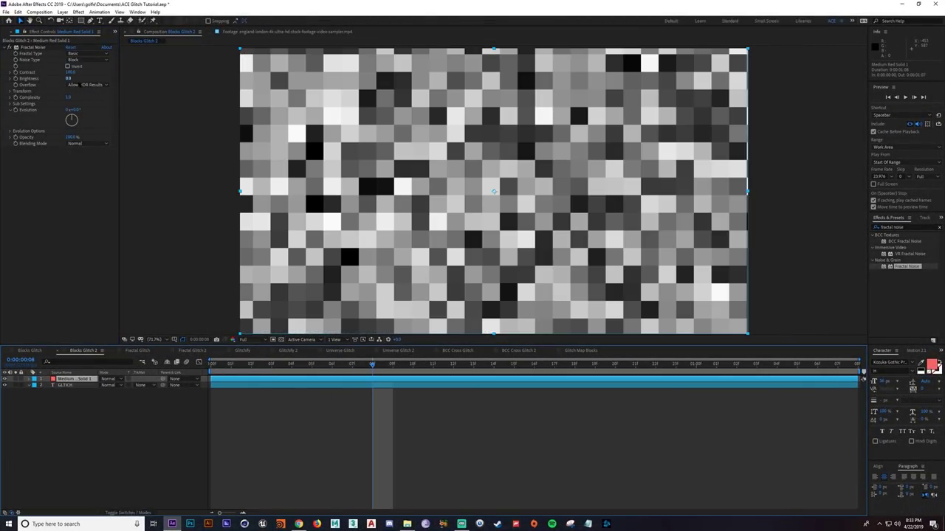
# Turn off uniform scaling in the solid's Fractal Noise transform and increase the scale width to about 386
pyautogui.click(10, 92)
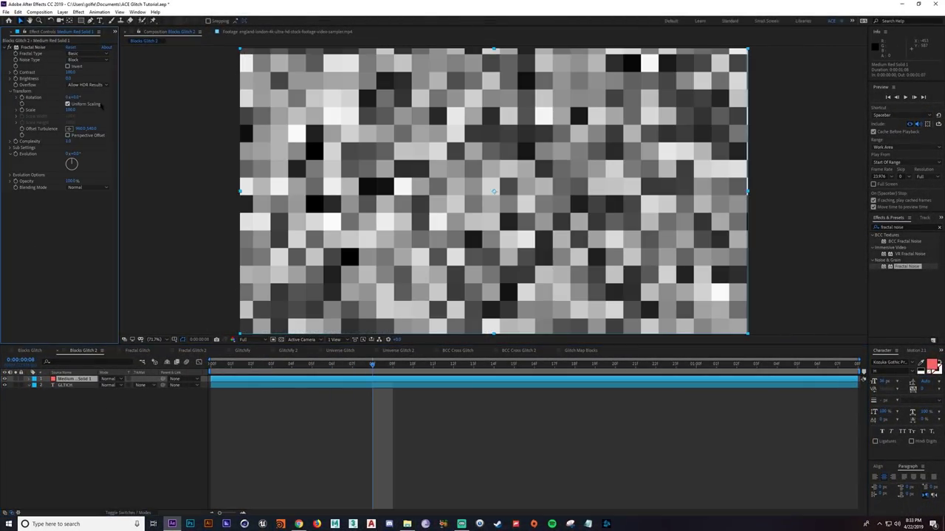
pyautogui.click(68, 104)
pyautogui.moveTo(38, 126); pyautogui.dragTo(75, 127)
# Pre-compose the red solid as "glitch matte blocks", moving all attributes into the new composition
pyautogui.click(75, 380)
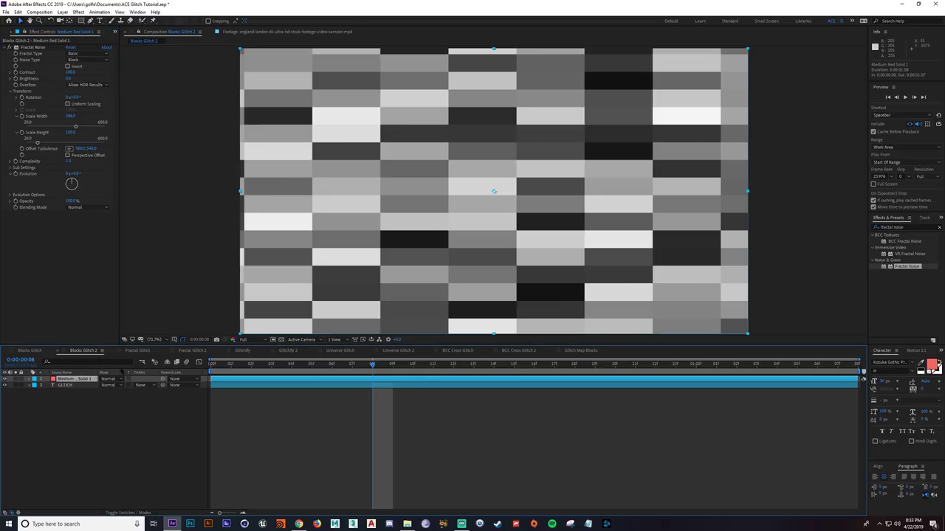
pyautogui.hotkey('ctrl', 'shift', 'c')
pyautogui.write('glitch matte  blocks')
pyautogui.click(347, 194)
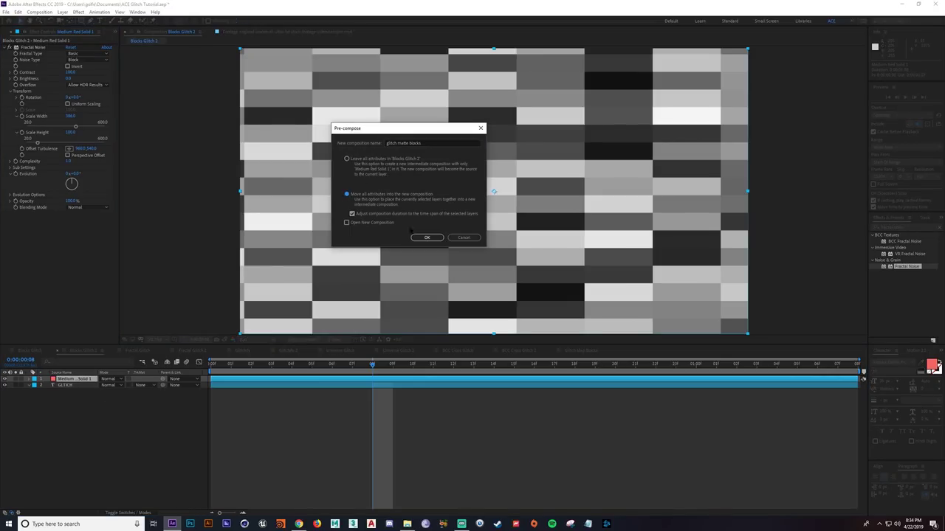
pyautogui.press('Return')
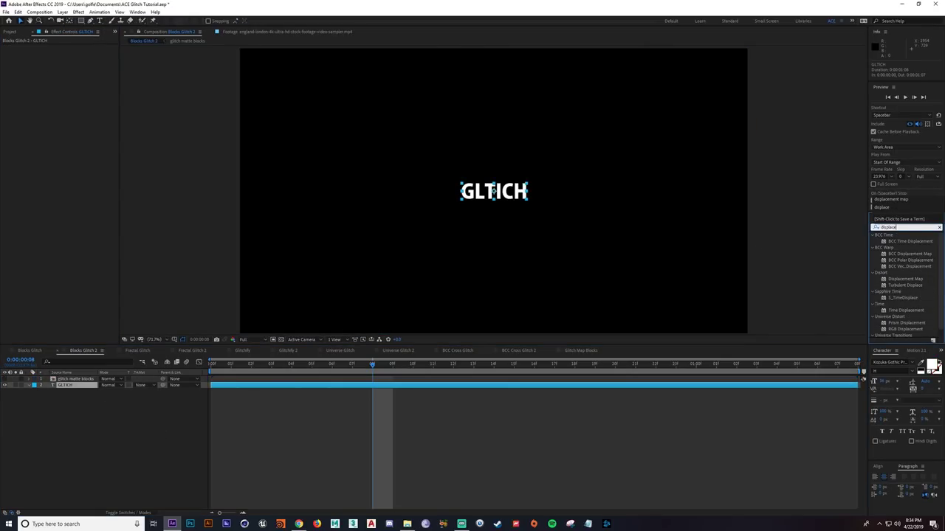
# Apply the Displacement Map effect to the GLTICH text layer
pyautogui.moveTo(906, 254); pyautogui.dragTo(46, 177)
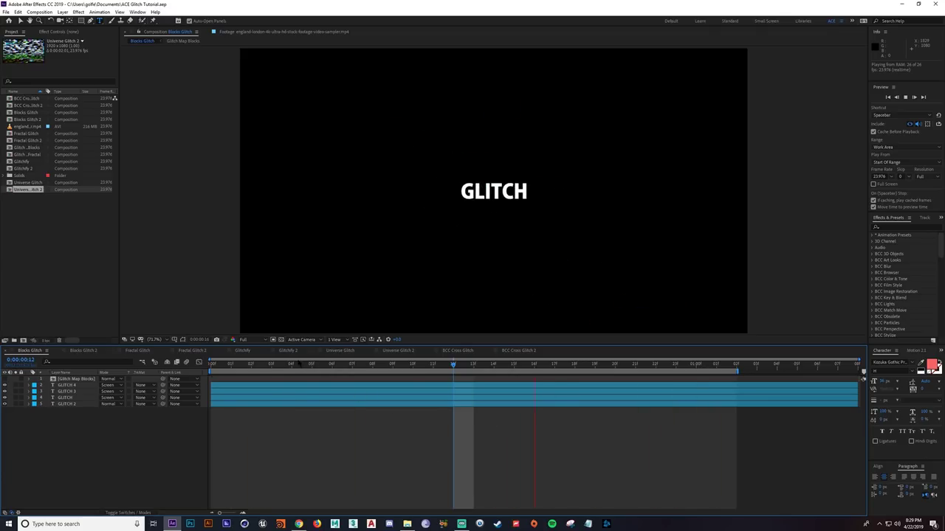
# Preview the text glitch animations in the Blocks Glitch and Fractal Glitch compositions by scrubbing through their timelines
pyautogui.press('space')
pyautogui.moveTo(231, 367); pyautogui.dragTo(534, 379)
pyautogui.click(74, 392)
pyautogui.moveTo(352, 369)
pyautogui.mouseDown()
pyautogui.moveTo(228, 367)
pyautogui.moveTo(453, 370)
pyautogui.moveTo(353, 383)
pyautogui.mouseUp()
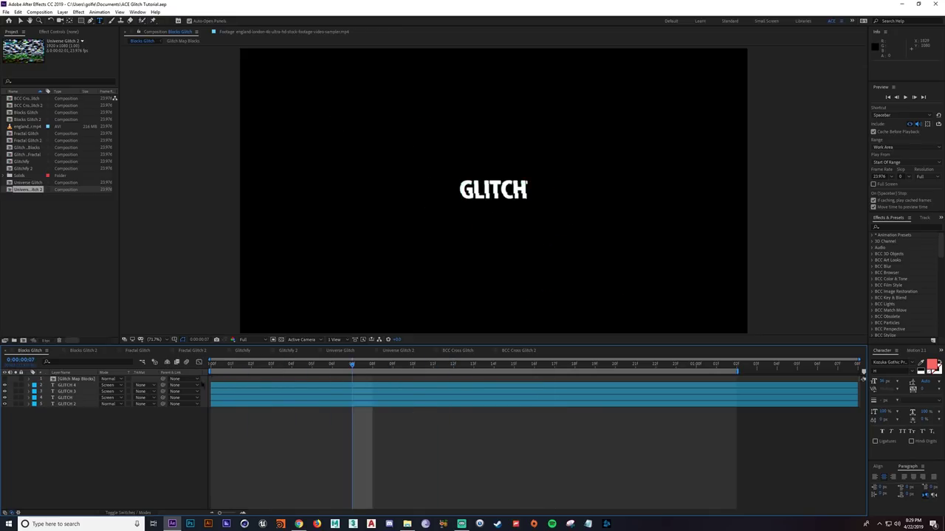
pyautogui.click(138, 351)
pyautogui.moveTo(236, 366); pyautogui.dragTo(323, 369)
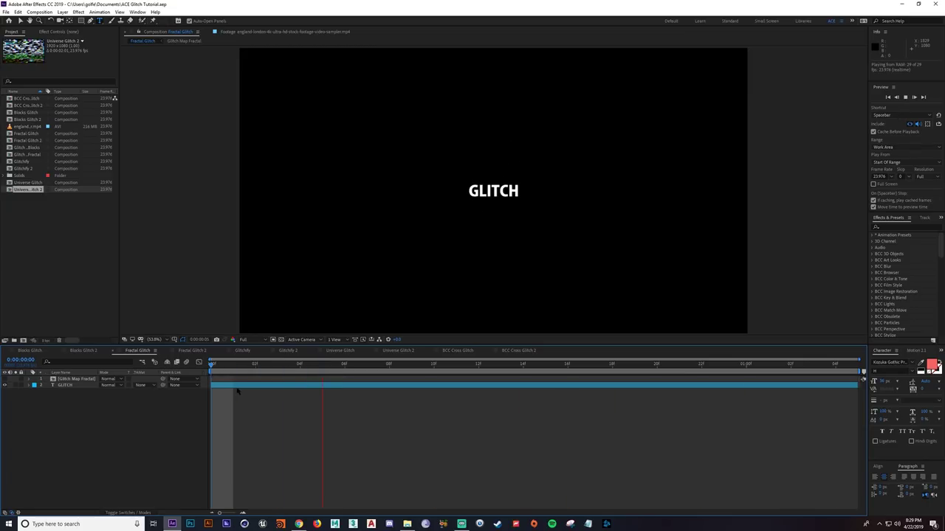
pyautogui.moveTo(251, 364); pyautogui.dragTo(348, 384)
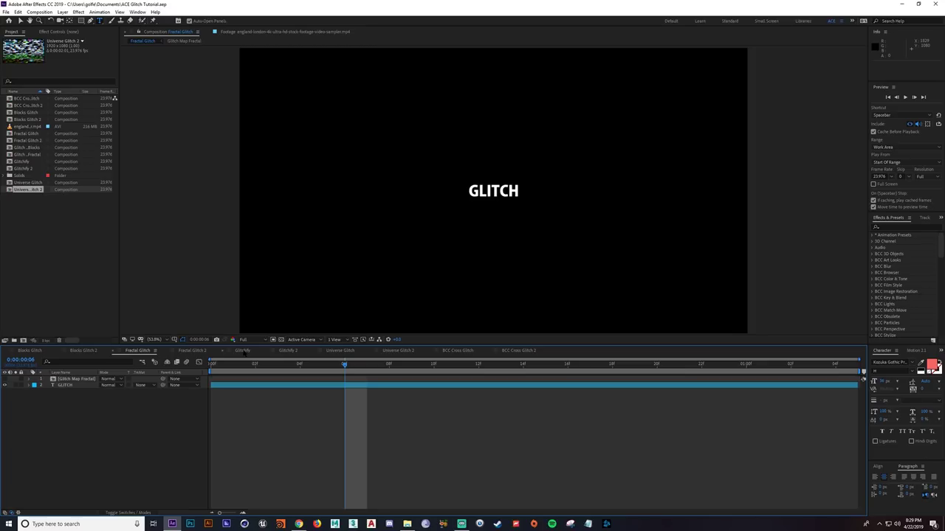
# Preview the footage glitches in the Glitchify and Universe Glitch compositions by scrubbing and playing them
pyautogui.click(243, 351)
pyautogui.click(239, 364)
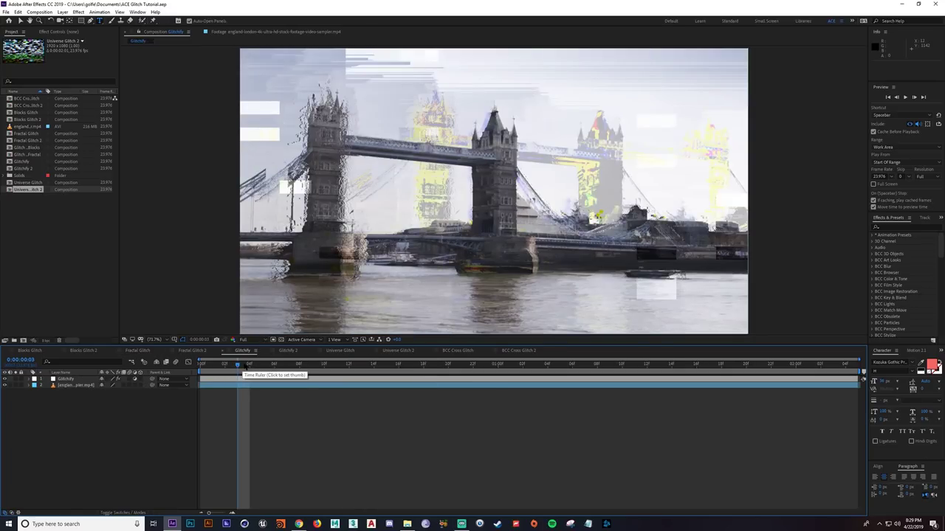
pyautogui.moveTo(238, 366); pyautogui.dragTo(409, 378)
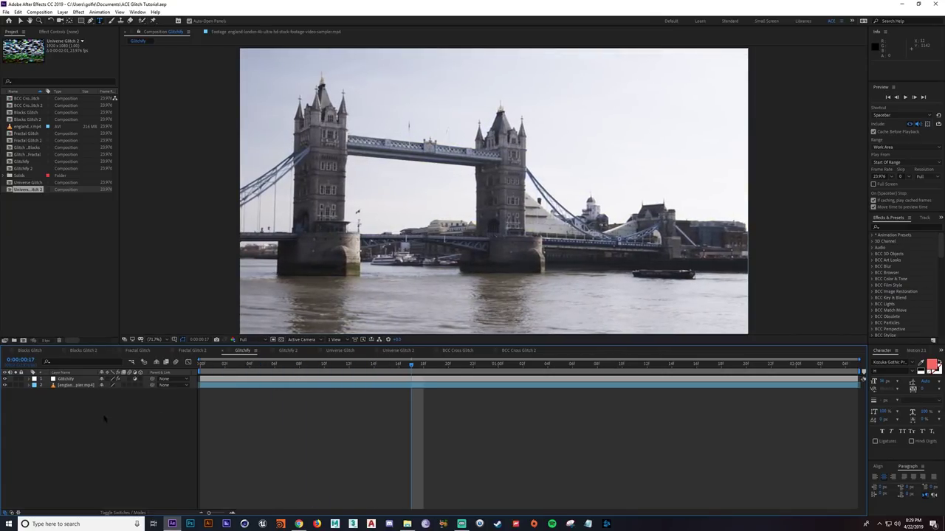
pyautogui.click(262, 372)
pyautogui.press('space')
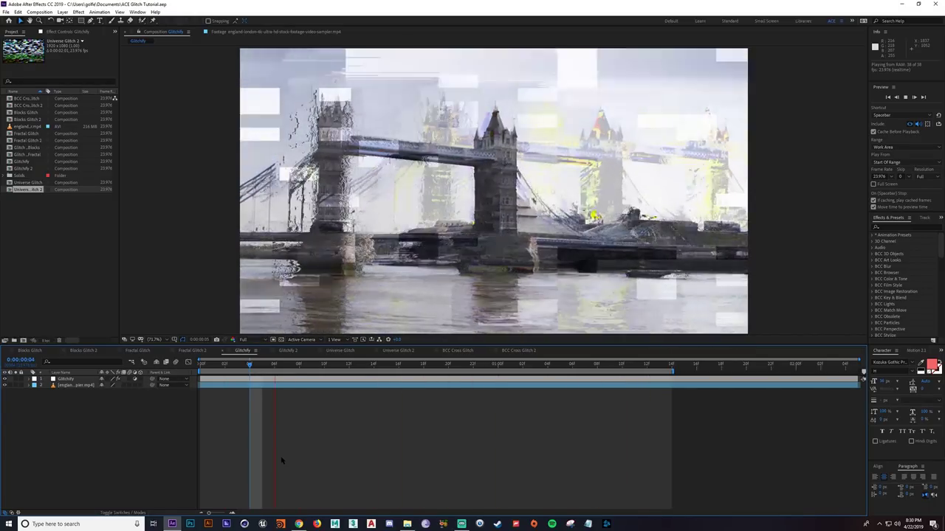
pyautogui.click(286, 367)
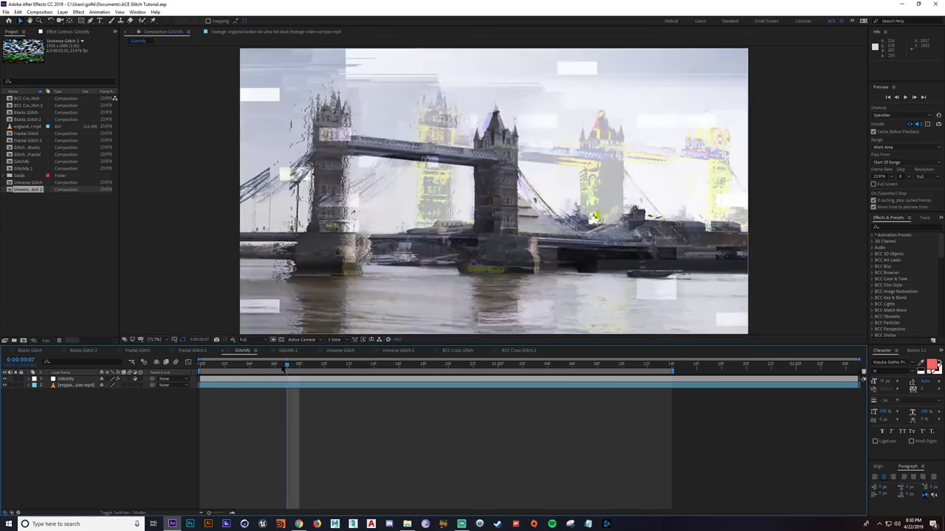
pyautogui.click(341, 350)
pyautogui.moveTo(264, 367); pyautogui.dragTo(380, 411)
pyautogui.click(318, 428)
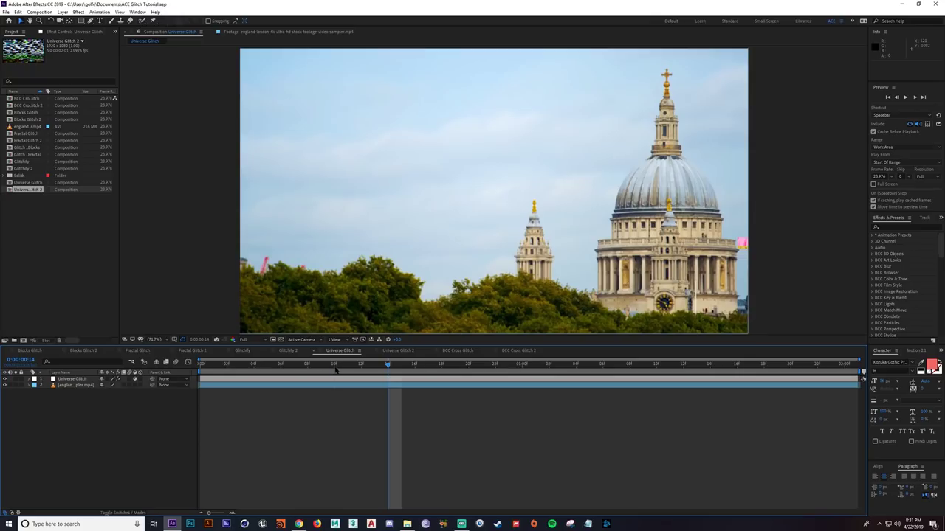
pyautogui.press('space')
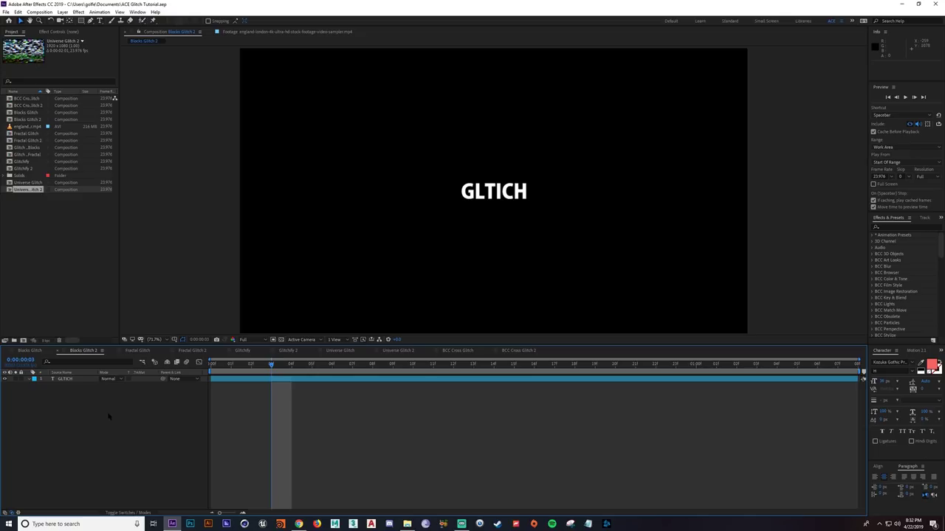
# Add a new 1920 x 1080 px medium red solid above the GLTICH text in the Blocks Glitch 2 composition
pyautogui.click(76, 380)
pyautogui.click(140, 390)
pyautogui.hotkey('ctrl', 'y')
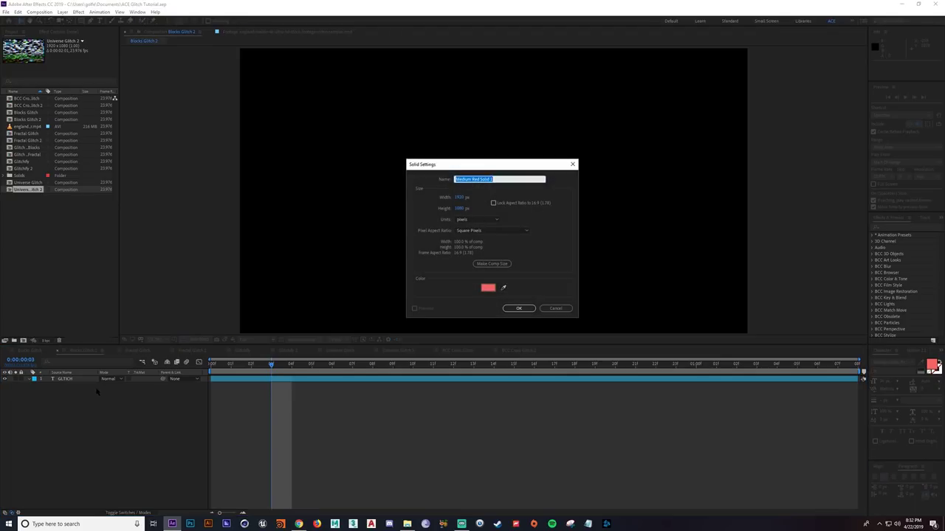
pyautogui.click(507, 180)
pyautogui.click(519, 308)
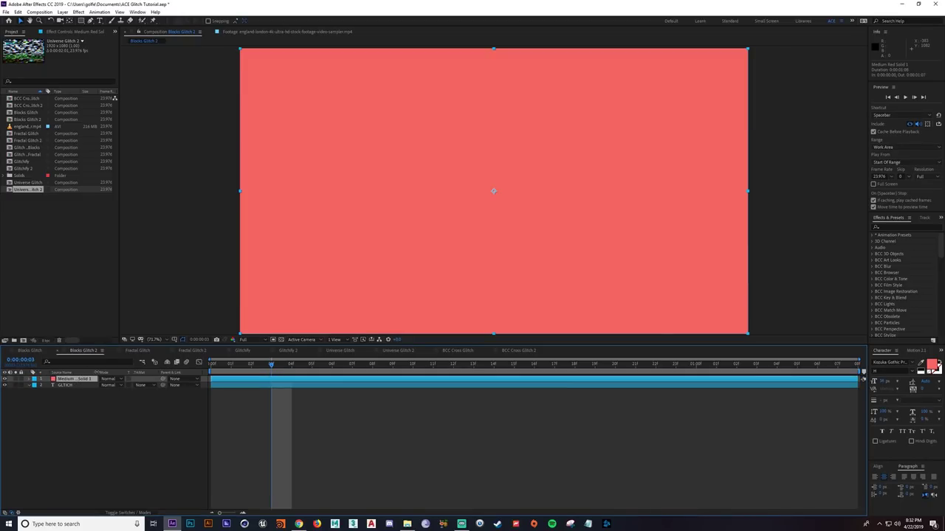
# Find the Fractal Noise effect from Noise & Grain and apply it to the red solid
pyautogui.click(890, 226)
pyautogui.write('fractal noise')
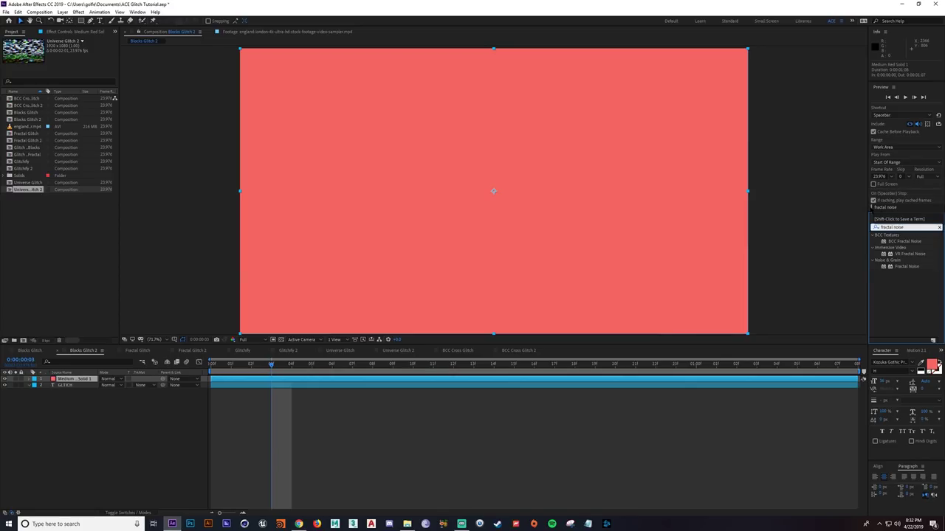
pyautogui.doubleClick(907, 265)
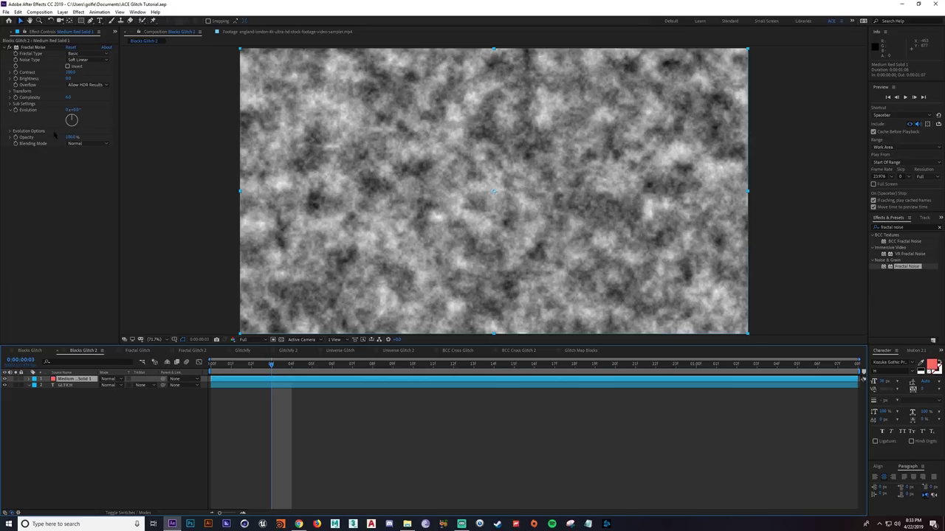
# Change the Fractal Noise type to Block and set its complexity to 1
pyautogui.click(77, 59)
pyautogui.click(78, 66)
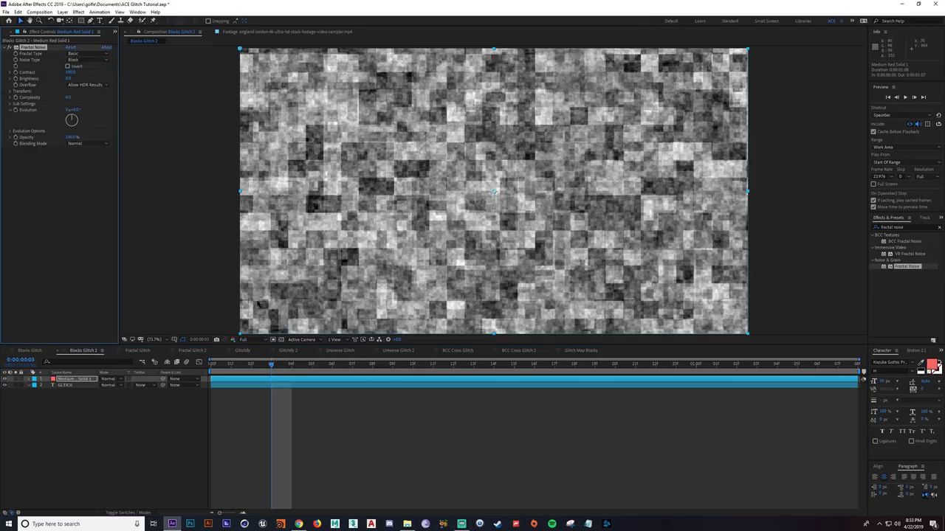
pyautogui.click(68, 97)
pyautogui.write('1')
pyautogui.press('Return')
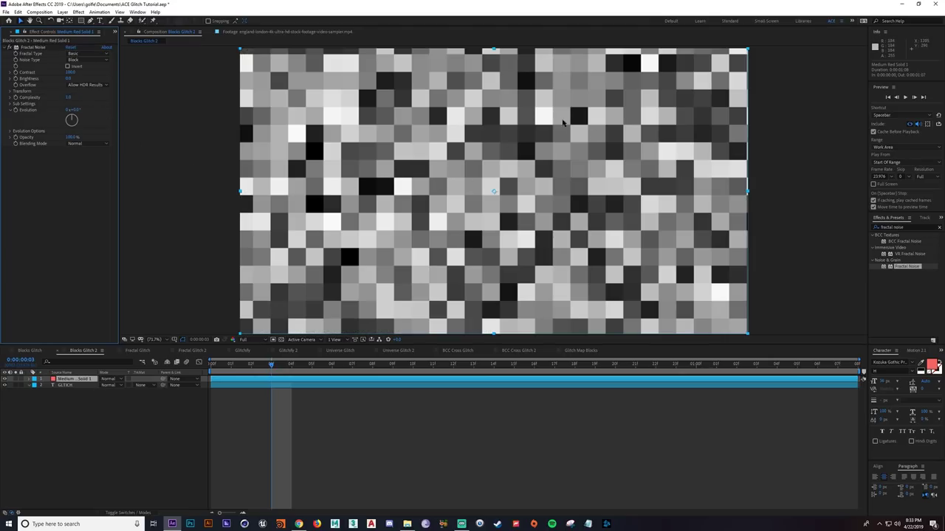
pyautogui.moveTo(275, 367); pyautogui.dragTo(373, 372)
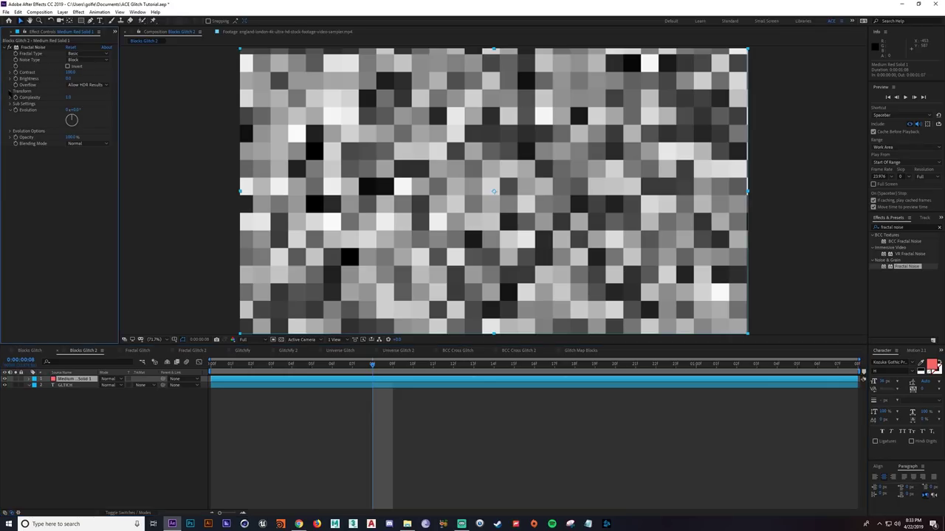
# Disable Fractal Noise's uniform scaling and widen the blocks by raising the scale width to about 386
pyautogui.click(11, 91)
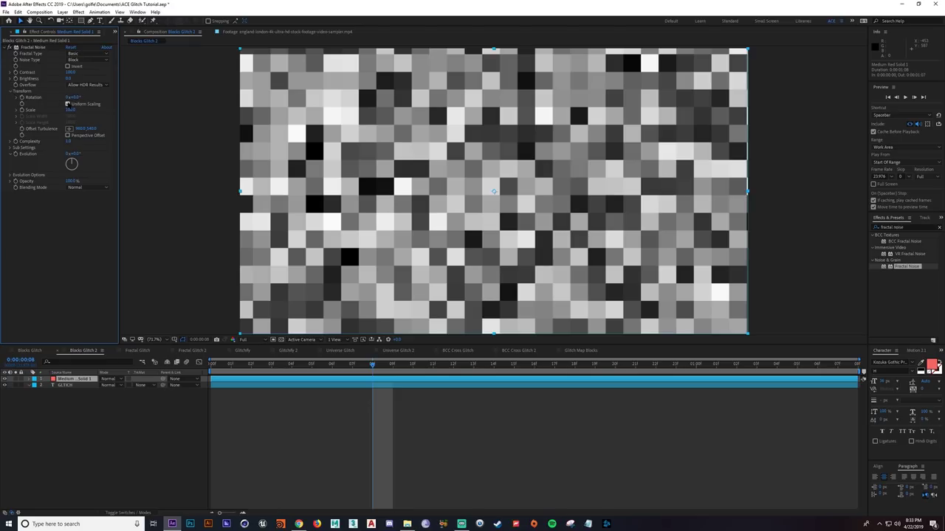
pyautogui.click(67, 104)
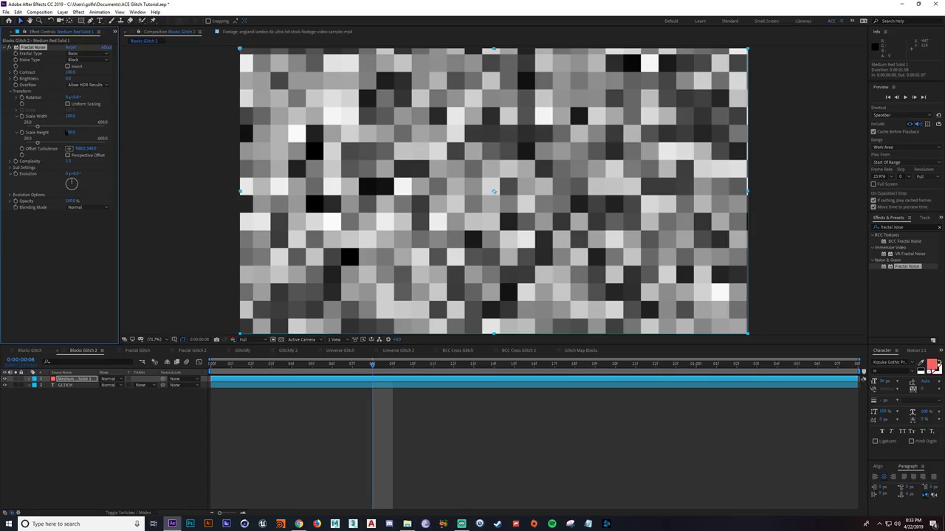
pyautogui.moveTo(70, 116); pyautogui.dragTo(180, 121)
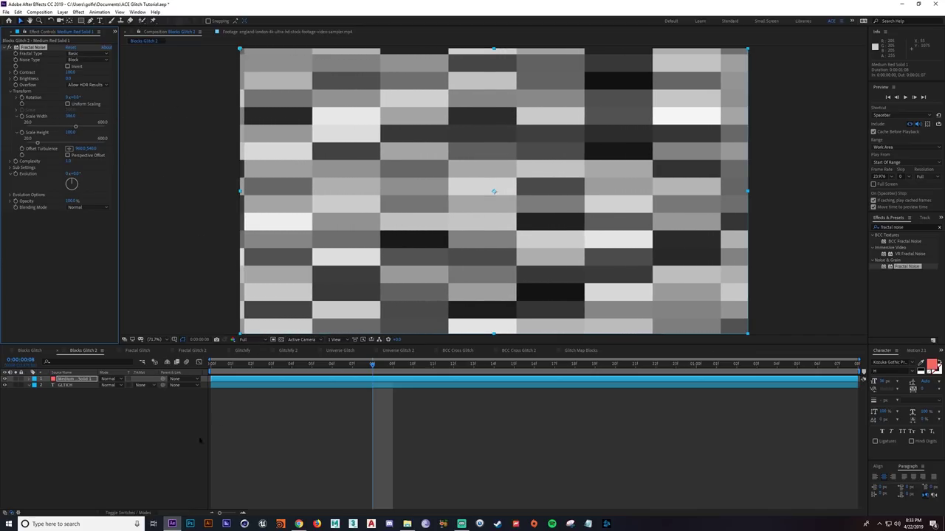
# Pre-compose the noise solid into a composition named "glitch matte blocks" with all its attributes moved inside
pyautogui.click(83, 379)
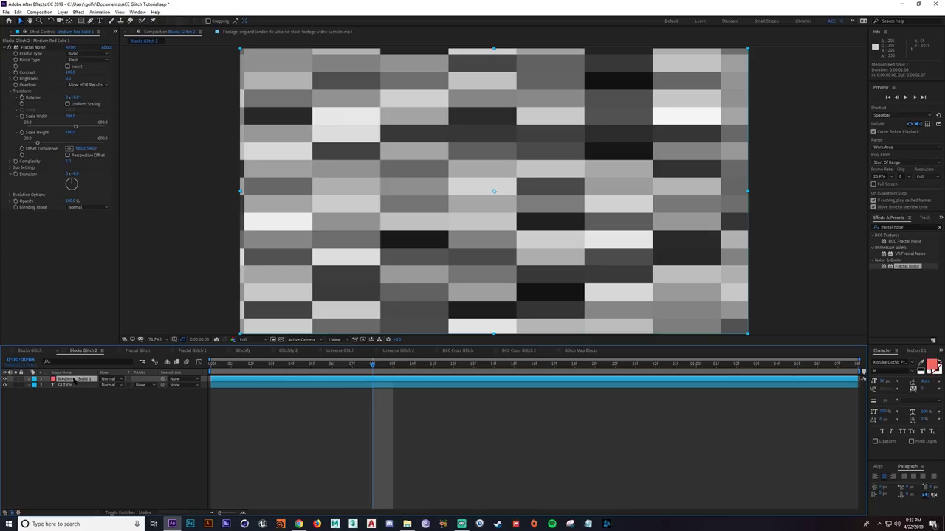
pyautogui.hotkey('ctrl', 'shift', 'c')
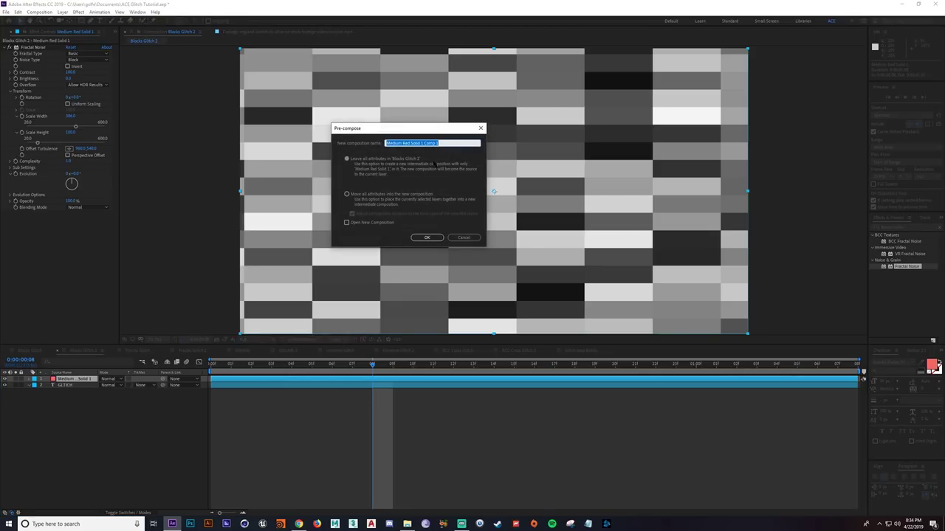
pyautogui.write('gli')
pyautogui.click(351, 195)
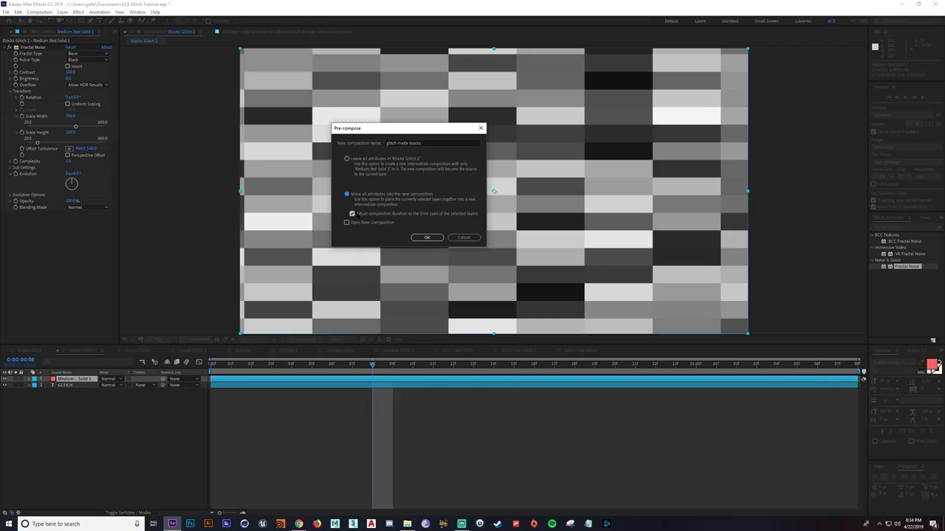
pyautogui.click(434, 239)
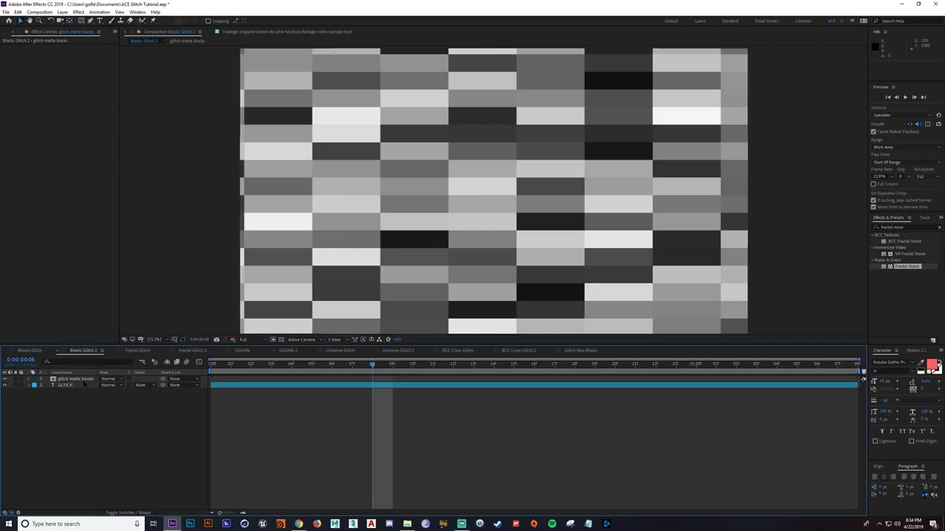
# Hide the glitch matte blocks layer in the Blocks Glitch 2 composition
pyautogui.click(87, 380)
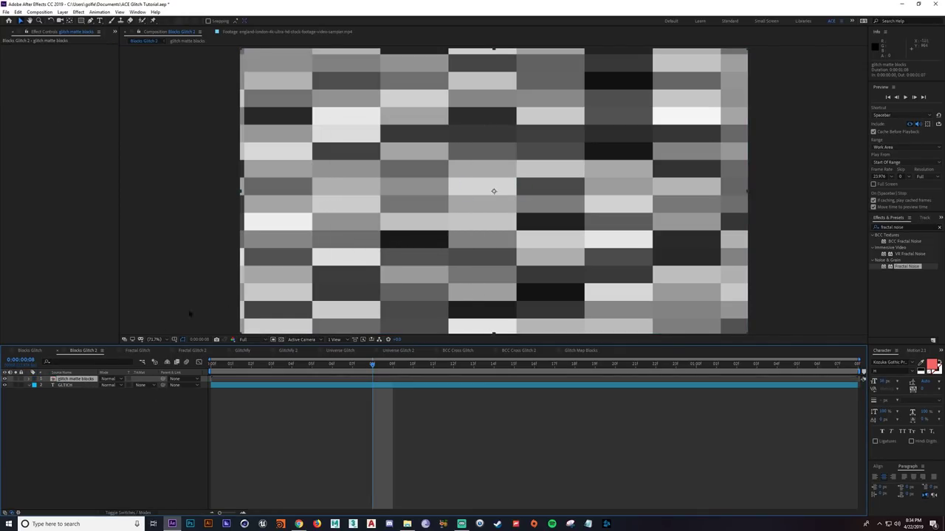
pyautogui.click(5, 379)
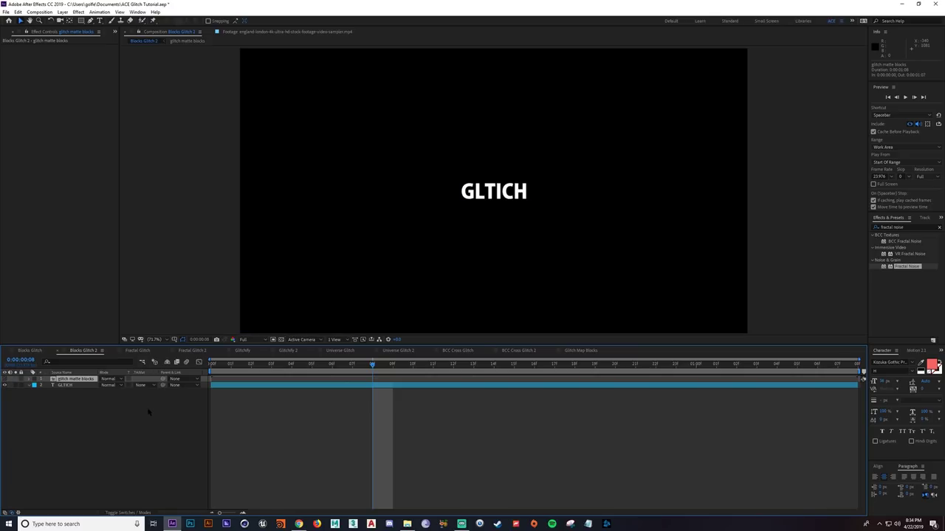
pyautogui.click(111, 404)
# Search the effects for "displacement map" and apply Distort's Displacement Map to the GLTICH text layer
pyautogui.click(84, 386)
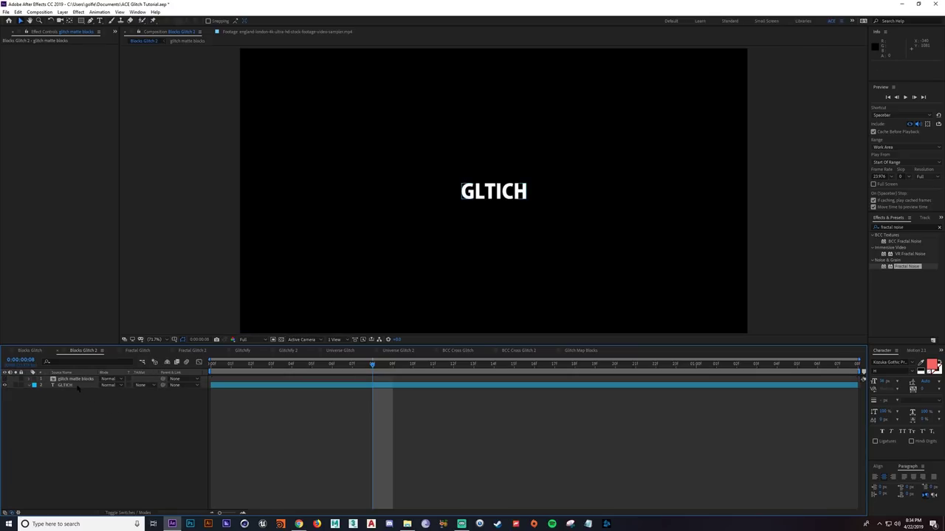
pyautogui.click(76, 387)
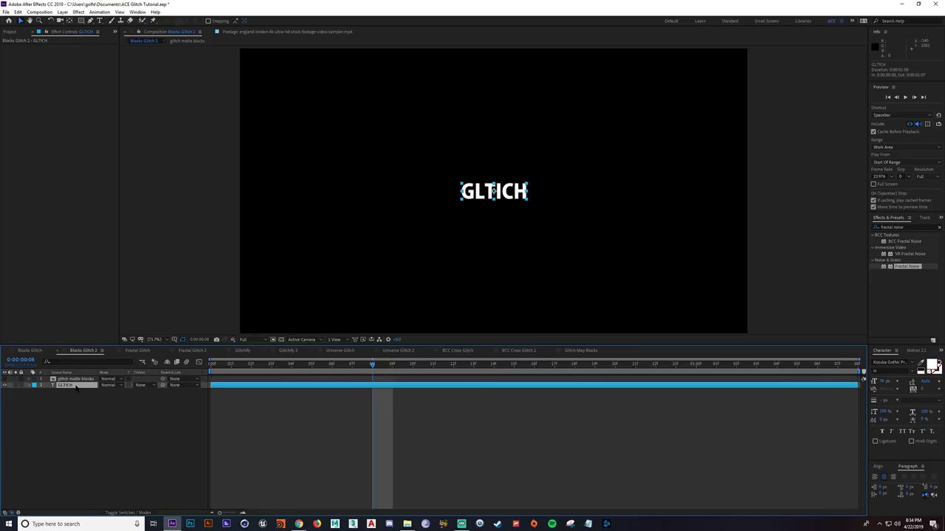
pyautogui.click(927, 226)
pyautogui.write('displace')
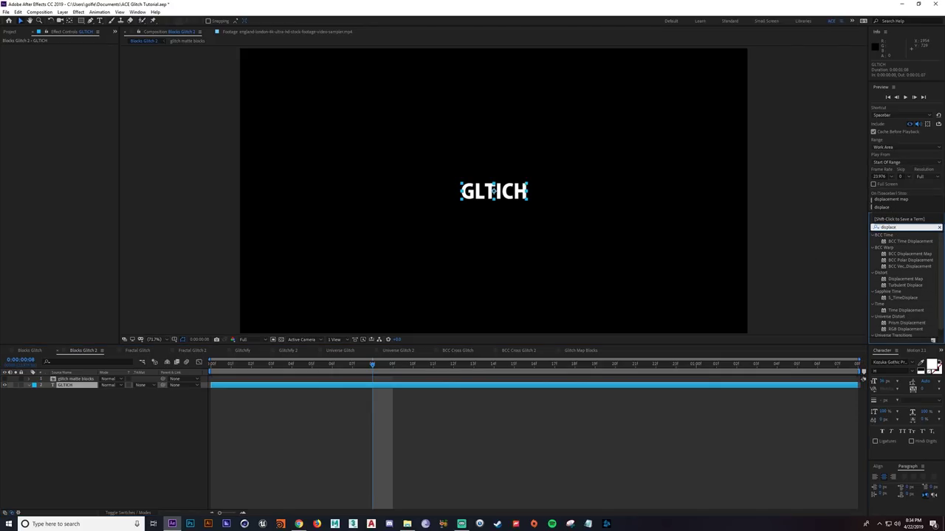
pyautogui.write('ment map')
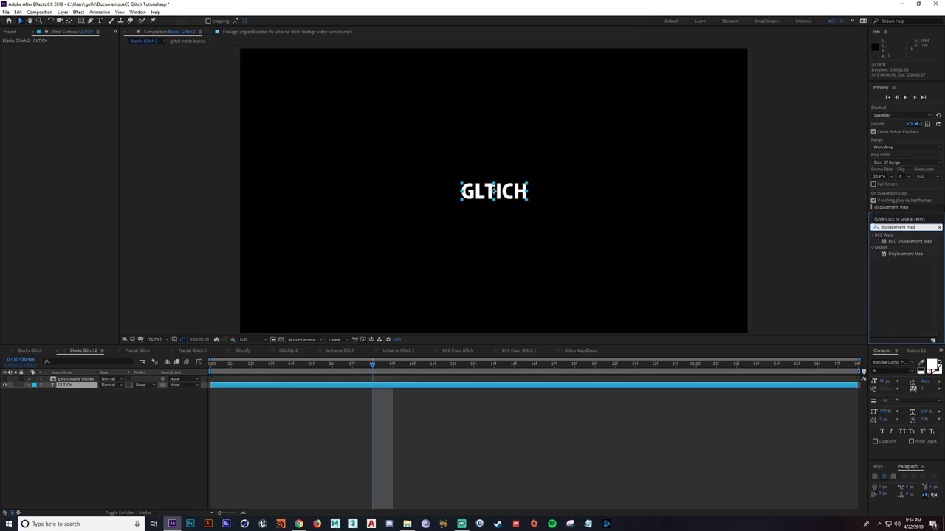
pyautogui.doubleClick(905, 254)
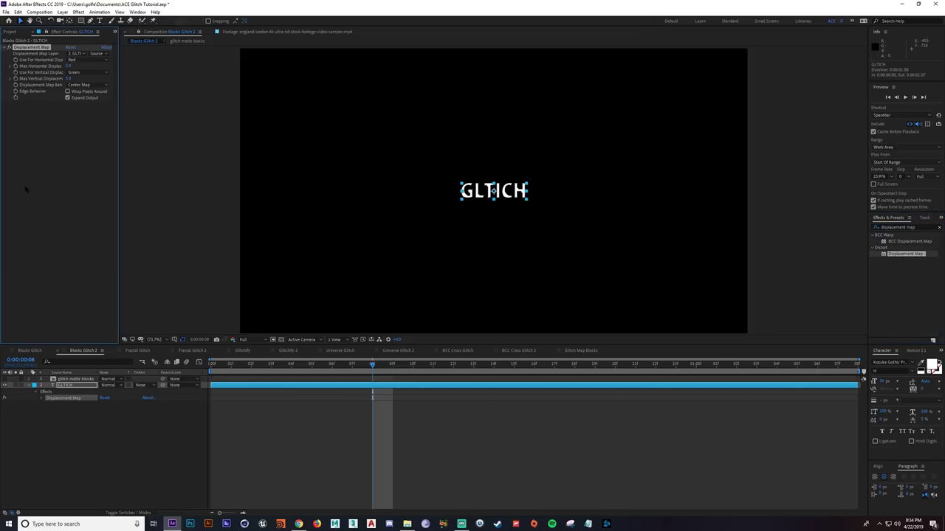
# Set the glitch matte blocks layer as the displacement map layer for the GLTICH text's Displacement Map
pyautogui.click(60, 175)
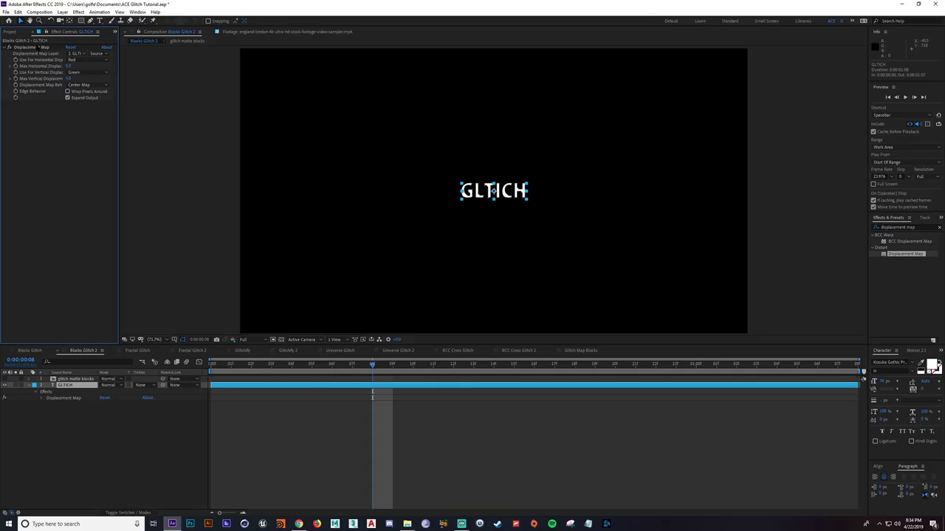
pyautogui.click(80, 386)
pyautogui.click(31, 385)
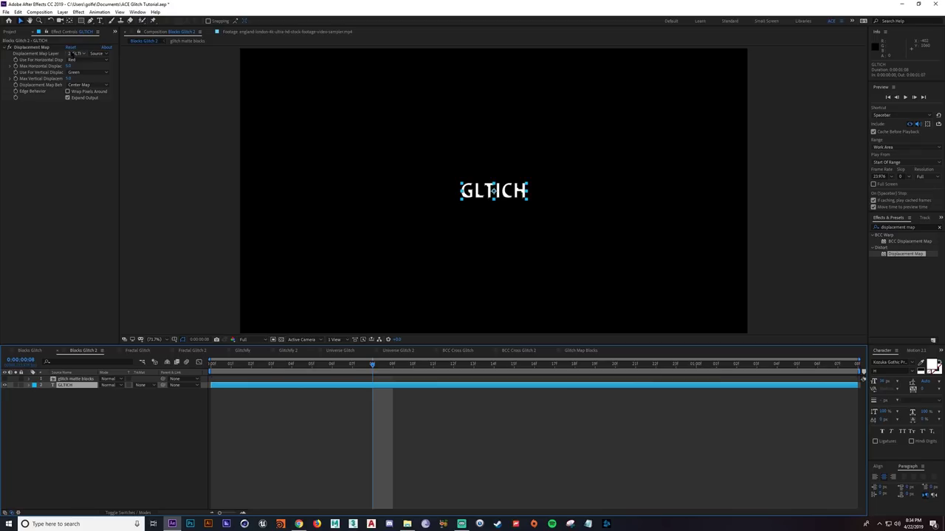
pyautogui.click(76, 54)
pyautogui.click(94, 75)
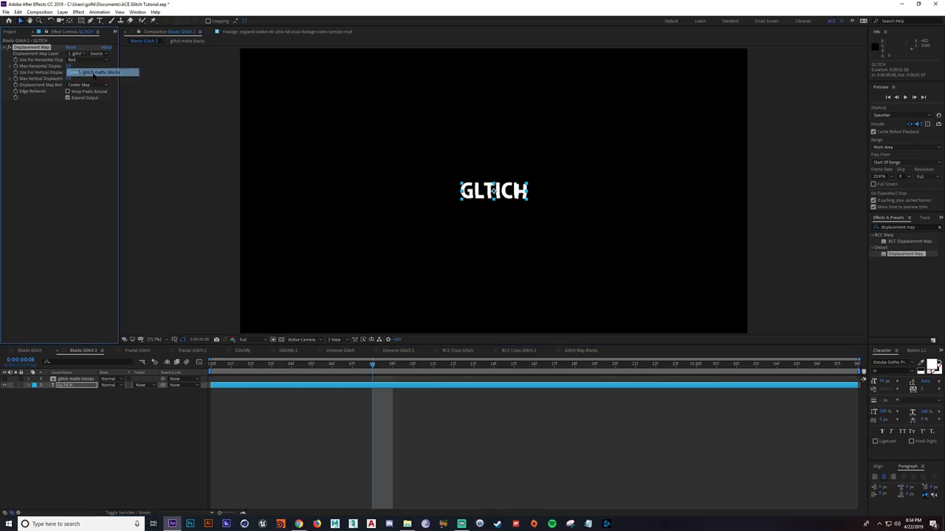
# Raise the Displacement Map's maximum horizontal displacement to about 693 on the GLTICH text
pyautogui.moveTo(345, 362); pyautogui.dragTo(291, 363)
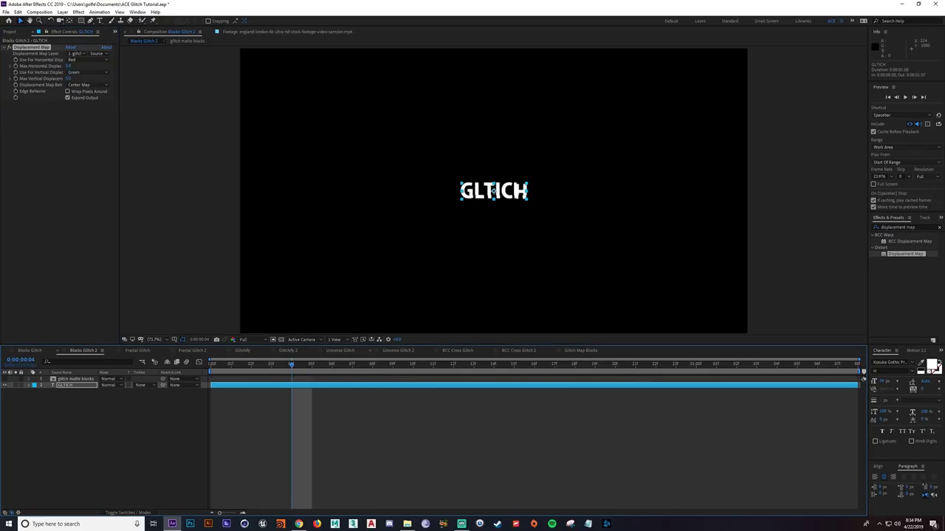
pyautogui.press('.')
pyautogui.press('.')
pyautogui.moveTo(463, 239); pyautogui.dragTo(434, 244)
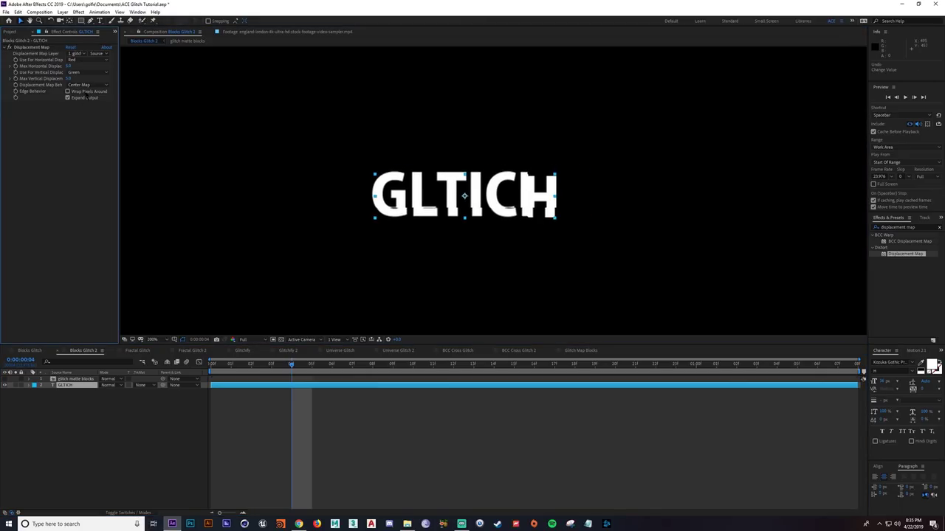
pyautogui.moveTo(67, 66); pyautogui.dragTo(343, 87)
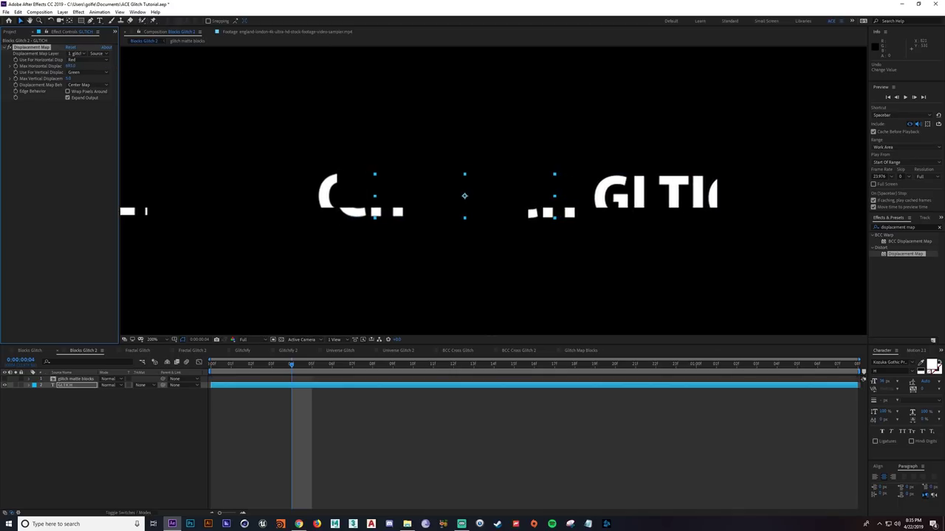
# Open the glitch matte blocks composition and place its timeline directly after Blocks Glitch 2
pyautogui.press(',')
pyautogui.doubleClick(81, 379)
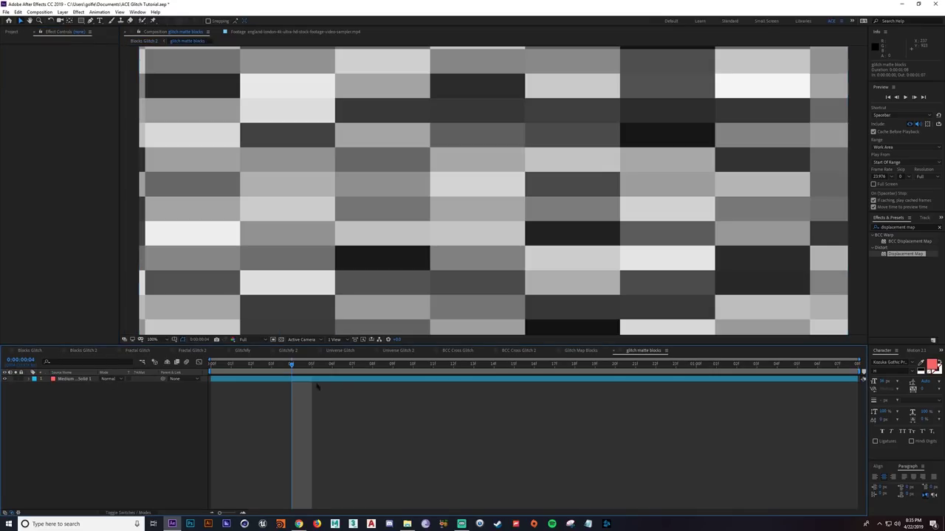
pyautogui.click(12, 32)
pyautogui.click(28, 162)
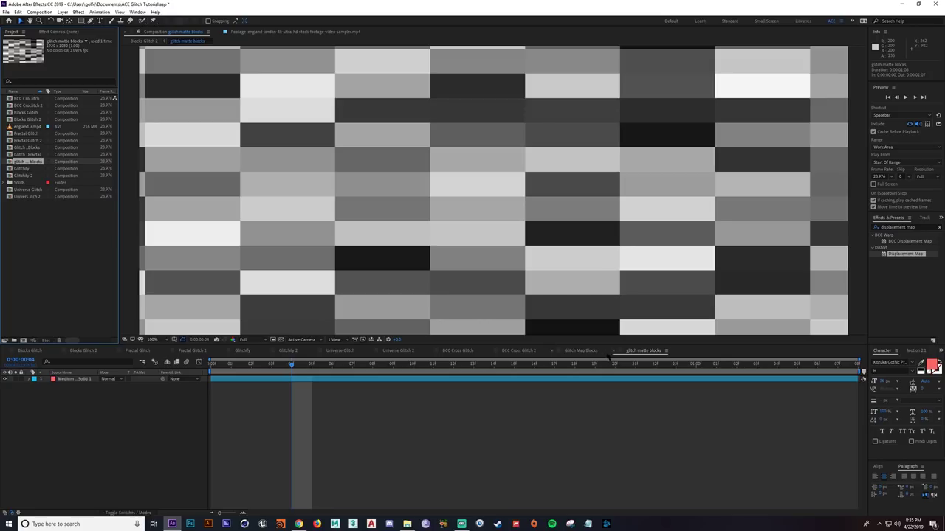
pyautogui.moveTo(634, 351); pyautogui.dragTo(136, 350)
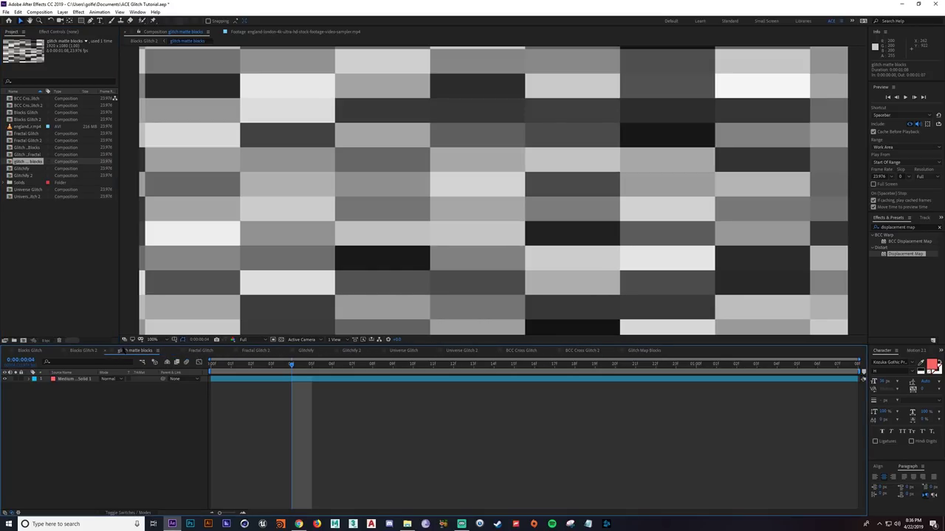
# Shrink the matte's Fractal Noise blocks to a scale width of about 288 and a scale height of about 58
pyautogui.click(85, 351)
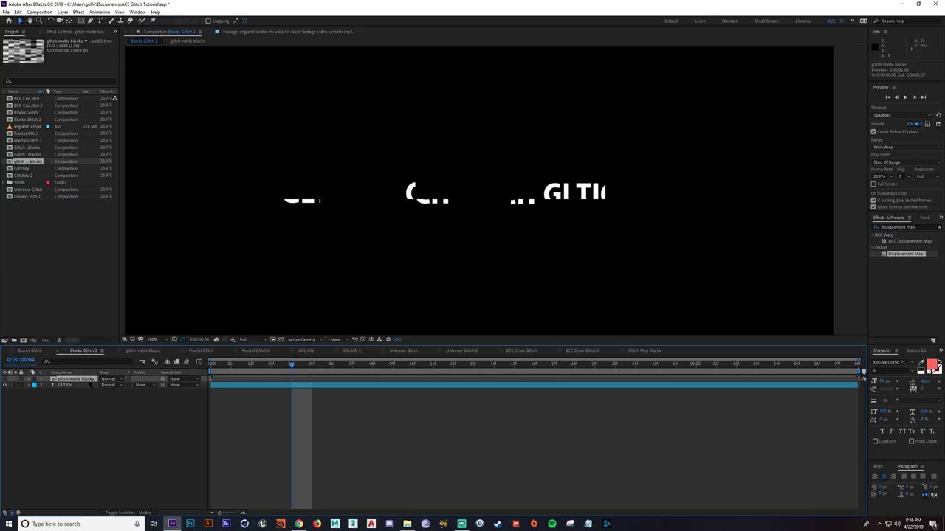
pyautogui.doubleClick(77, 379)
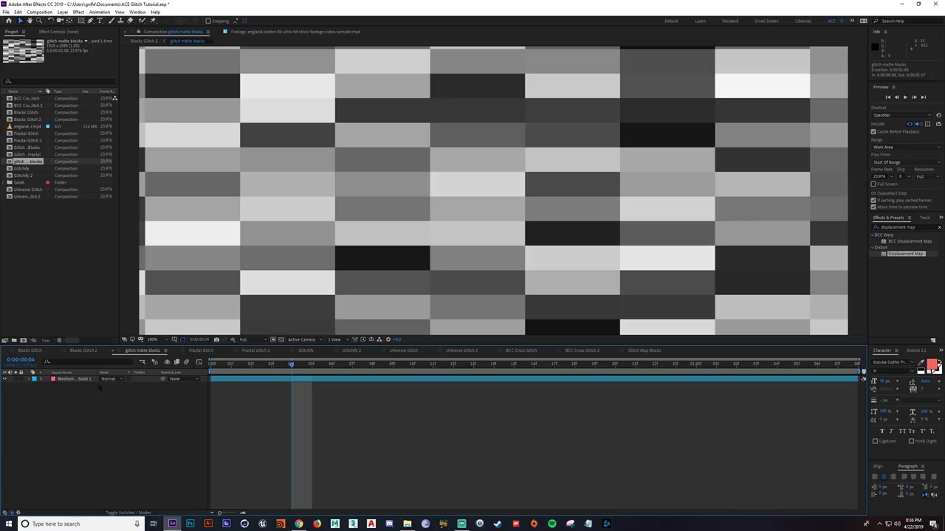
pyautogui.click(62, 32)
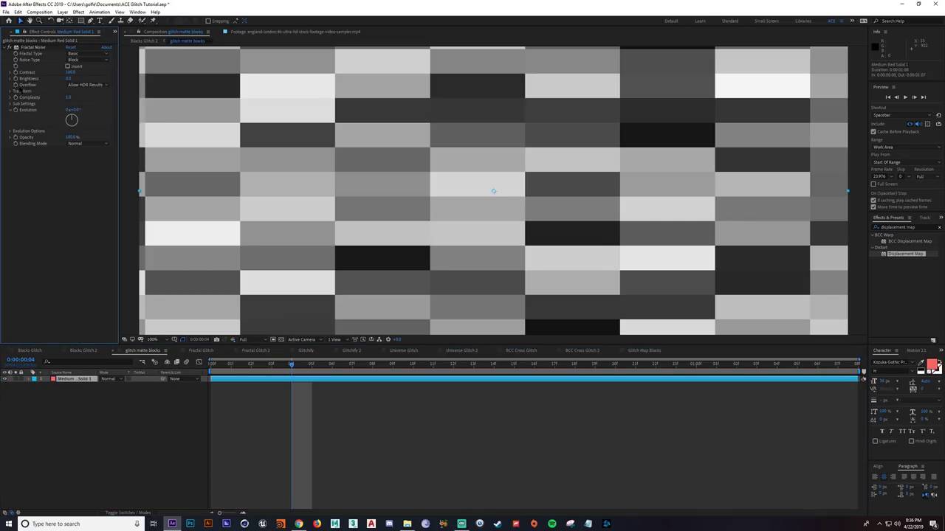
pyautogui.click(9, 92)
pyautogui.click(18, 116)
pyautogui.moveTo(69, 132)
pyautogui.mouseDown()
pyautogui.moveTo(36, 115)
pyautogui.moveTo(64, 133)
pyautogui.mouseUp()
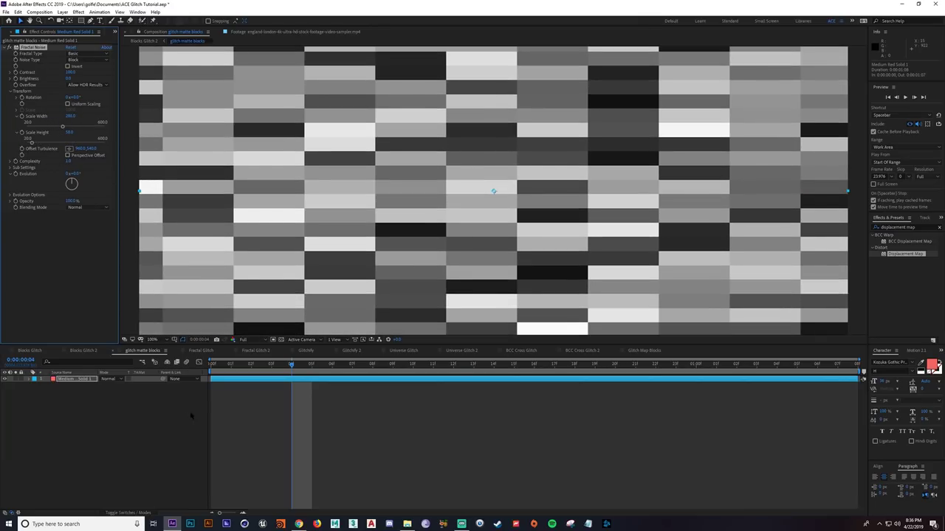
# Duplicate the GLTICH text's Displacement Map in Blocks Glitch 2, setting the copy's maximum displacement to about 359 horizontally and 186 vertically
pyautogui.click(84, 350)
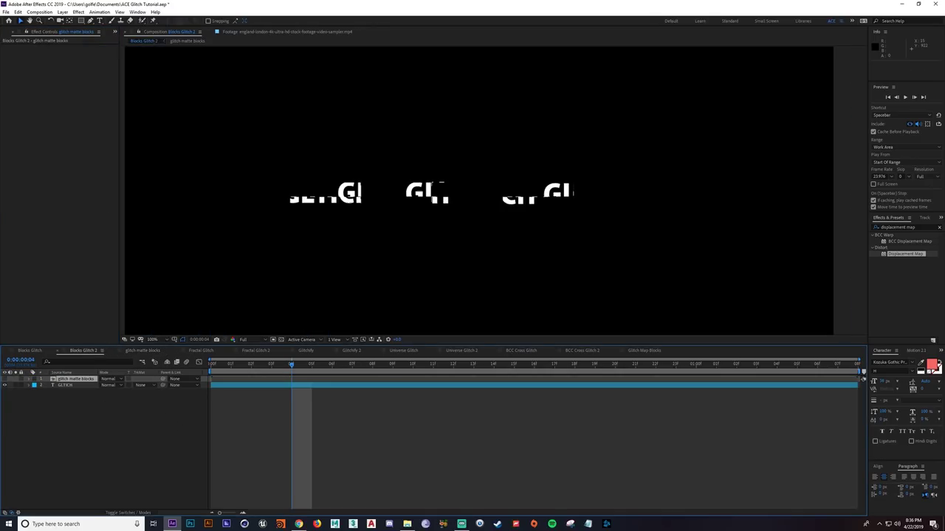
pyautogui.moveTo(292, 366); pyautogui.dragTo(307, 367)
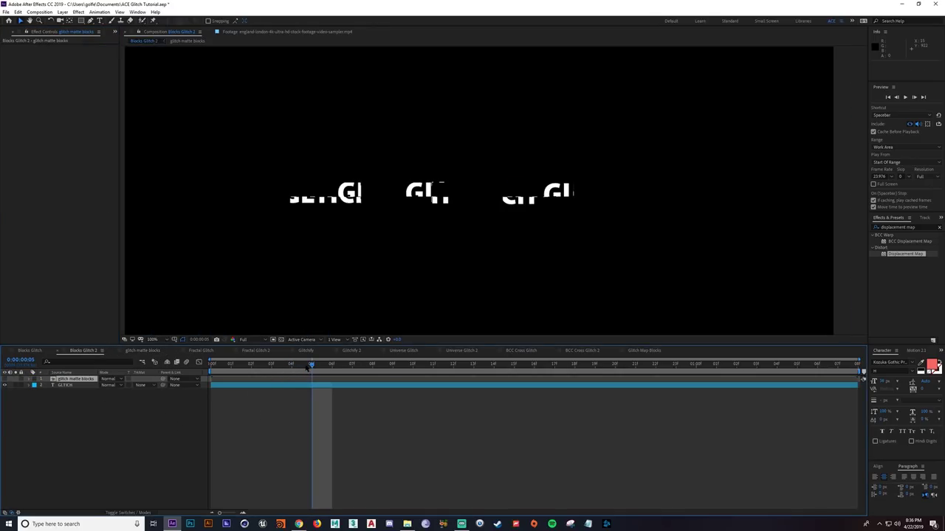
pyautogui.click(82, 385)
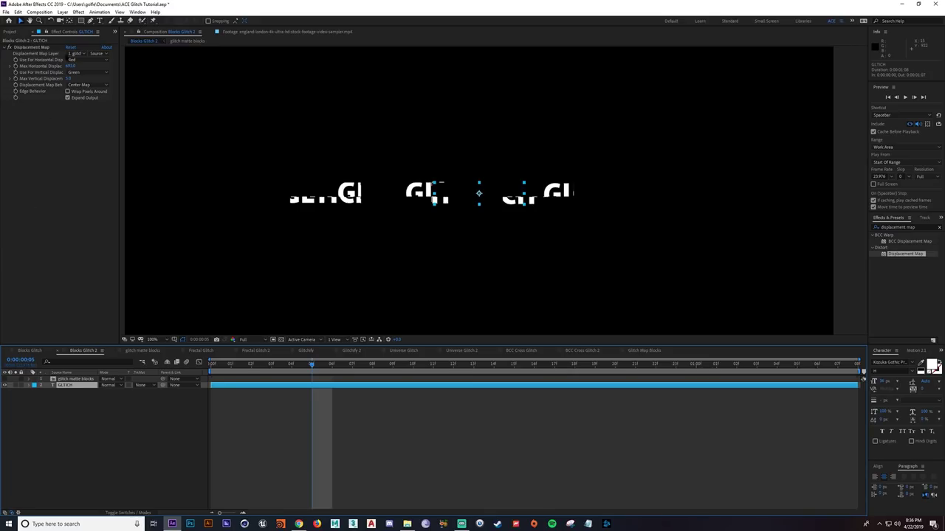
pyautogui.click(33, 47)
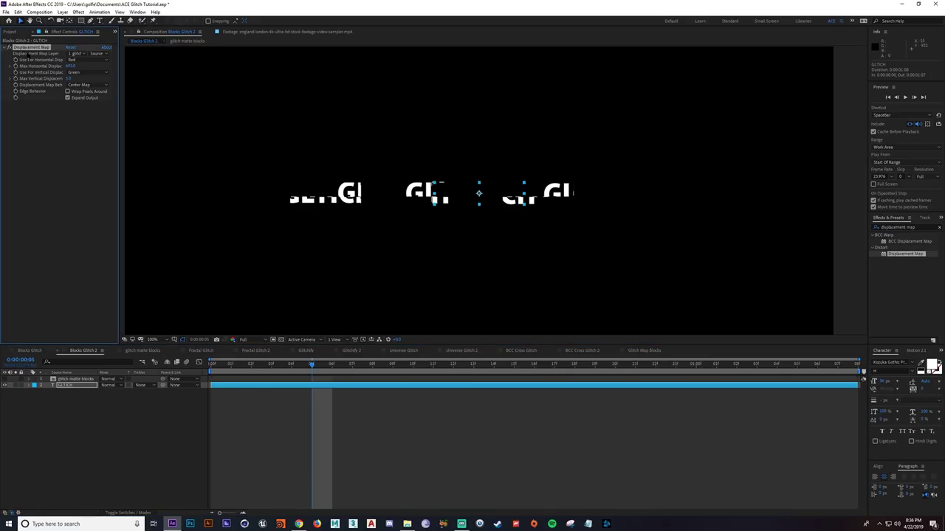
pyautogui.hotkey('ctrl', 'd')
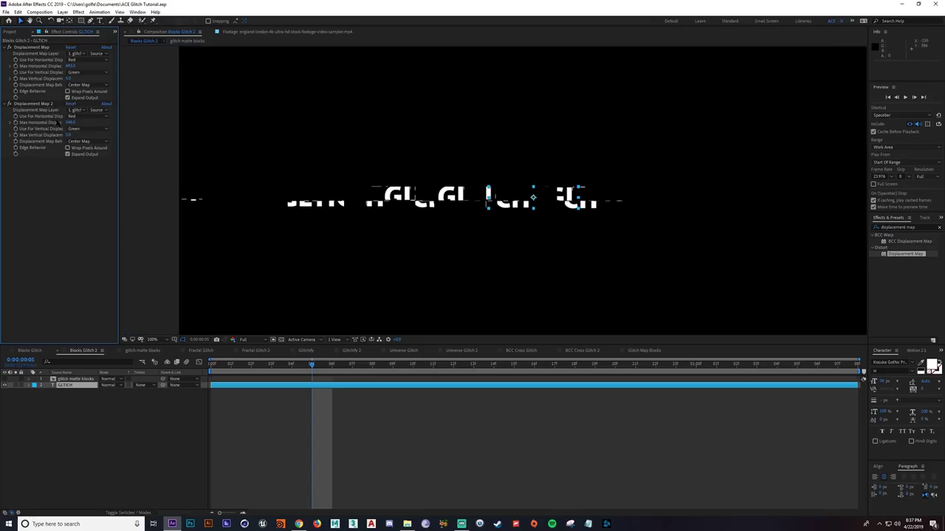
pyautogui.moveTo(67, 137); pyautogui.dragTo(137, 138)
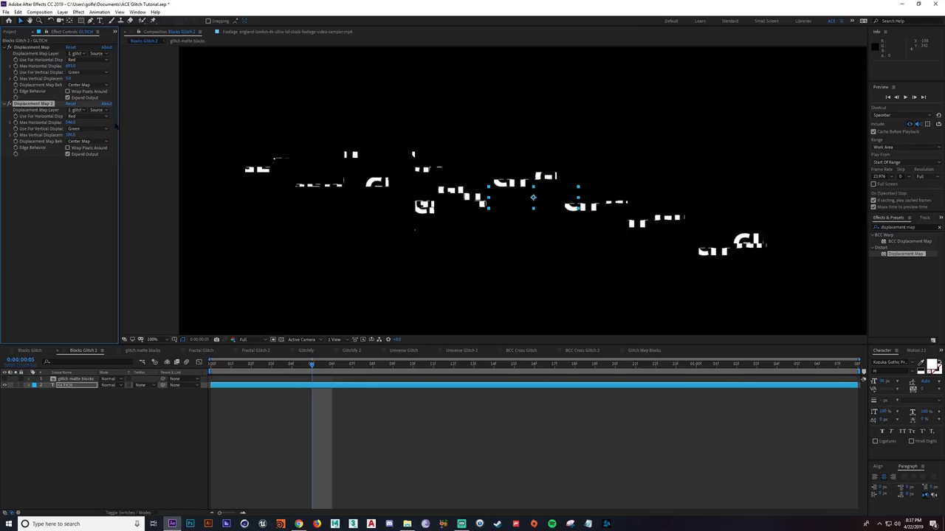
pyautogui.moveTo(70, 123); pyautogui.dragTo(3, 124)
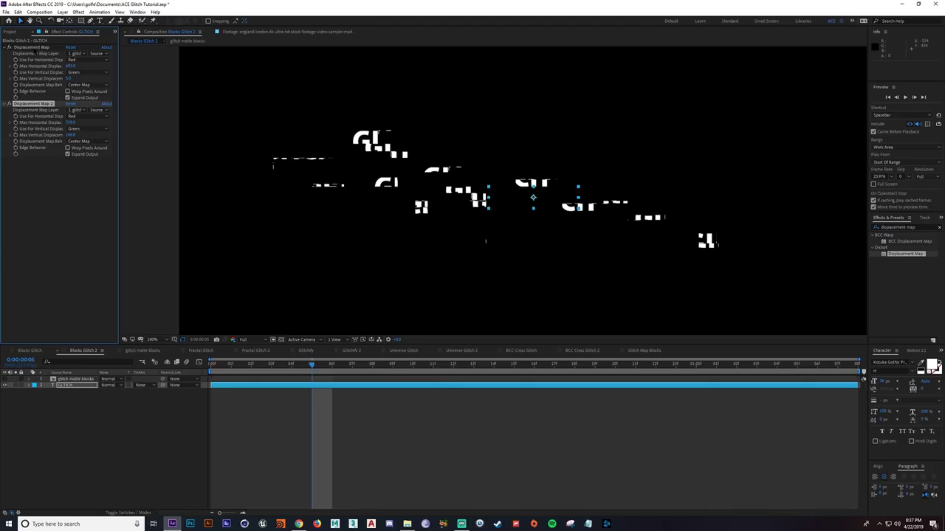
# Keyframe the maximum horizontal and vertical displacement of both Displacement Maps at frame 0 and reveal the keyframes in the timeline
pyautogui.moveTo(284, 367); pyautogui.dragTo(211, 370)
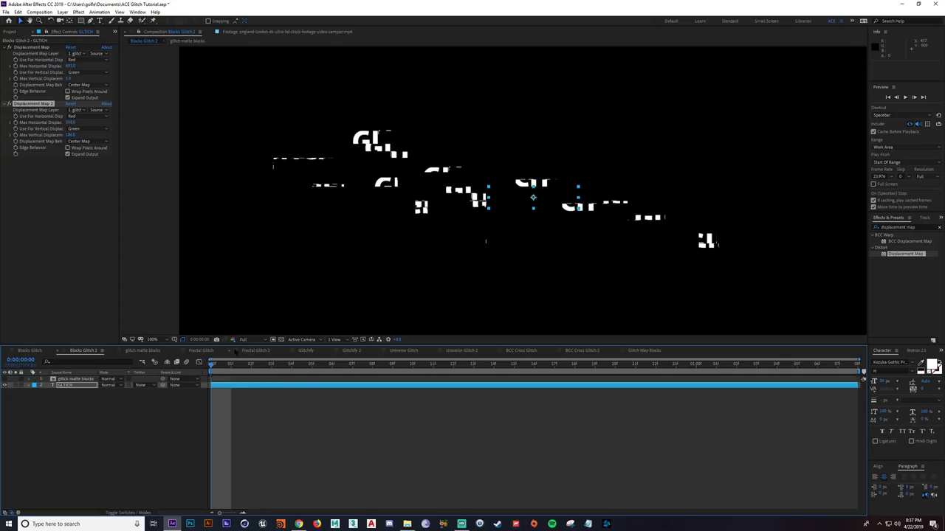
pyautogui.click(271, 372)
pyautogui.moveTo(250, 369); pyautogui.dragTo(143, 363)
pyautogui.click(15, 136)
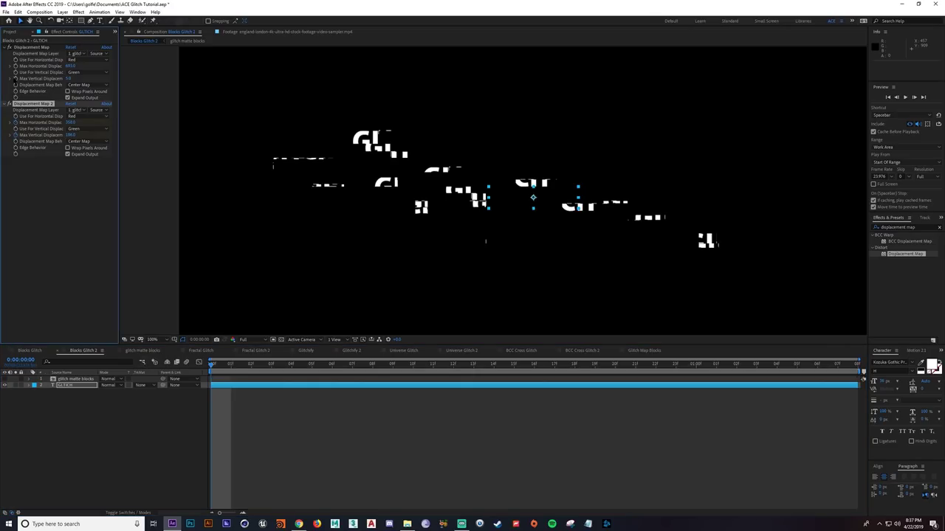
pyautogui.press('Up')
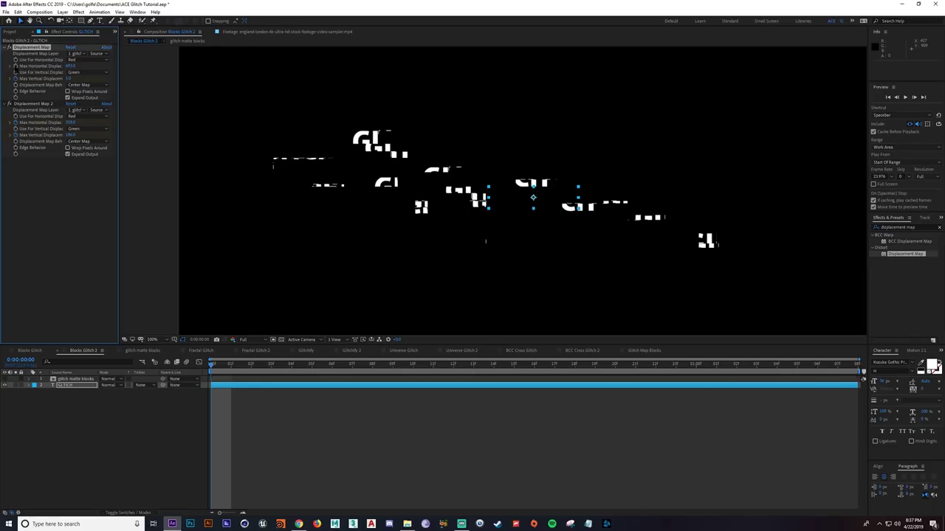
pyautogui.click(86, 386)
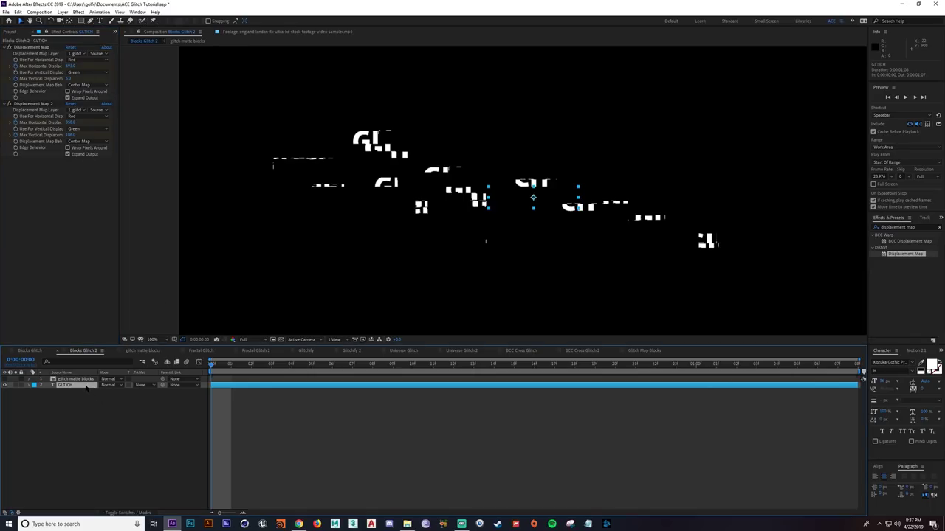
pyautogui.press('u')
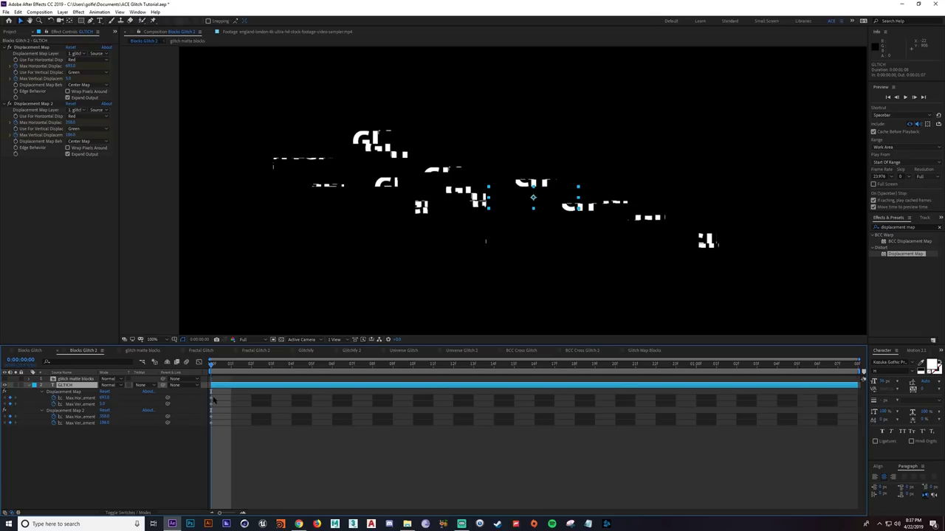
# At frame 12, set the first Displacement Map's maximum horizontal and vertical displacement to 0
pyautogui.press('space')
pyautogui.click(106, 398)
pyautogui.write('0')
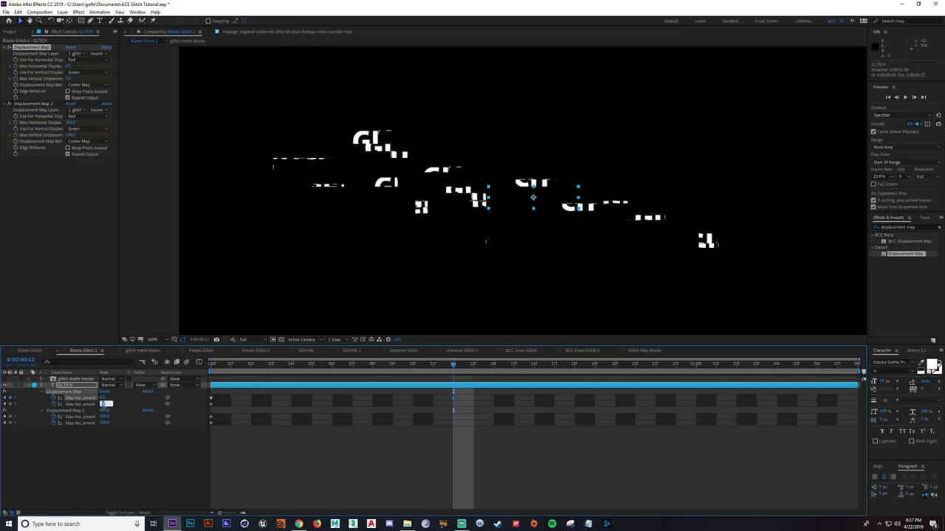
pyautogui.press('Tab')
pyautogui.write('0')
pyautogui.click(130, 428)
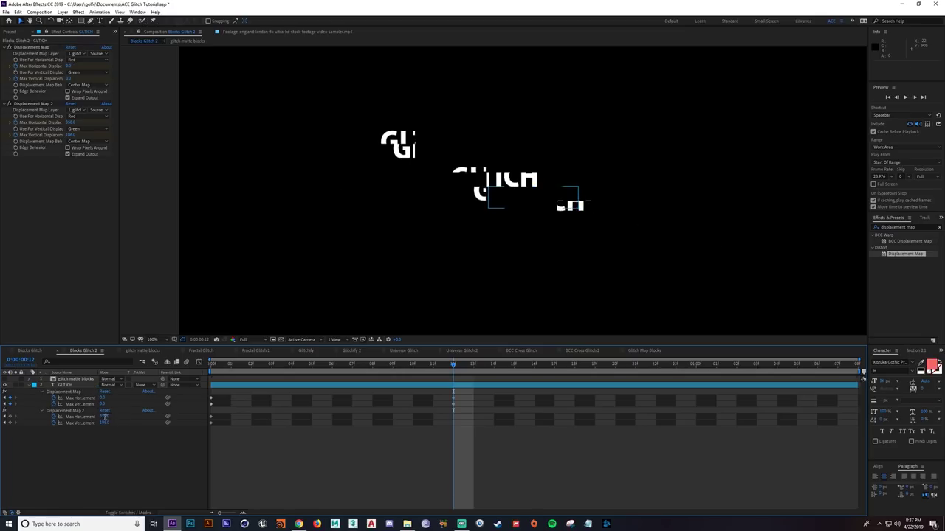
# Set the second Displacement Map's maximum horizontal and vertical displacement to 0 at frame 12
pyautogui.click(105, 417)
pyautogui.write('0')
pyautogui.press('Tab')
pyautogui.write('0')
pyautogui.click(373, 446)
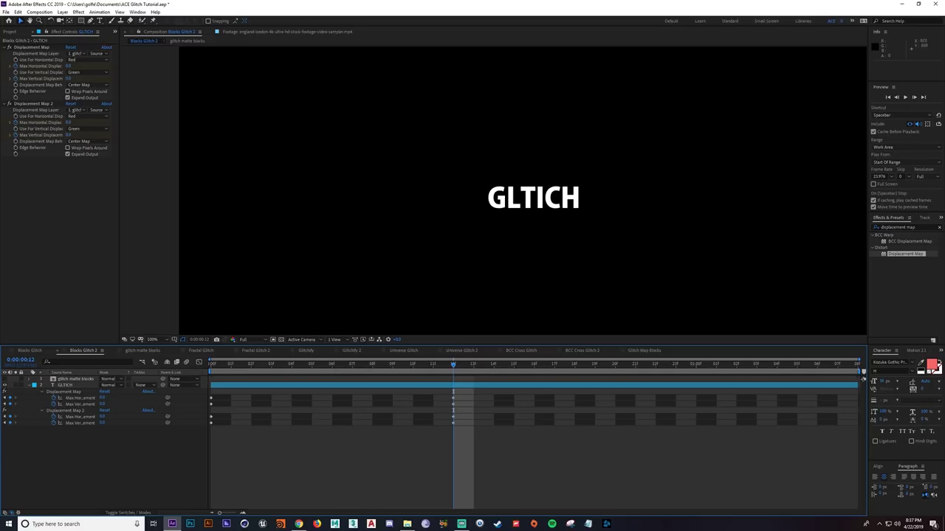
# Preview the text's displacement animation by playing and scrubbing through the timeline
pyautogui.click(213, 365)
pyautogui.moveTo(213, 366); pyautogui.dragTo(351, 379)
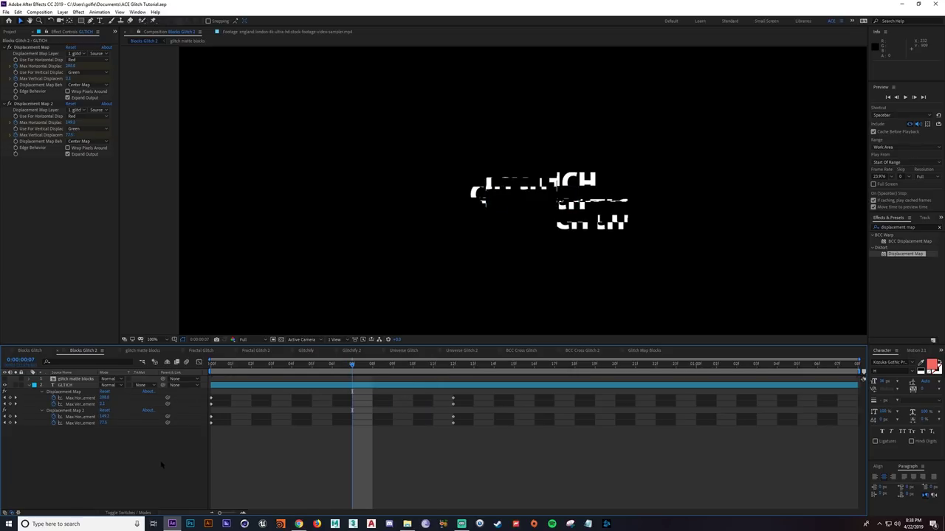
pyautogui.press('space')
pyautogui.press('space')
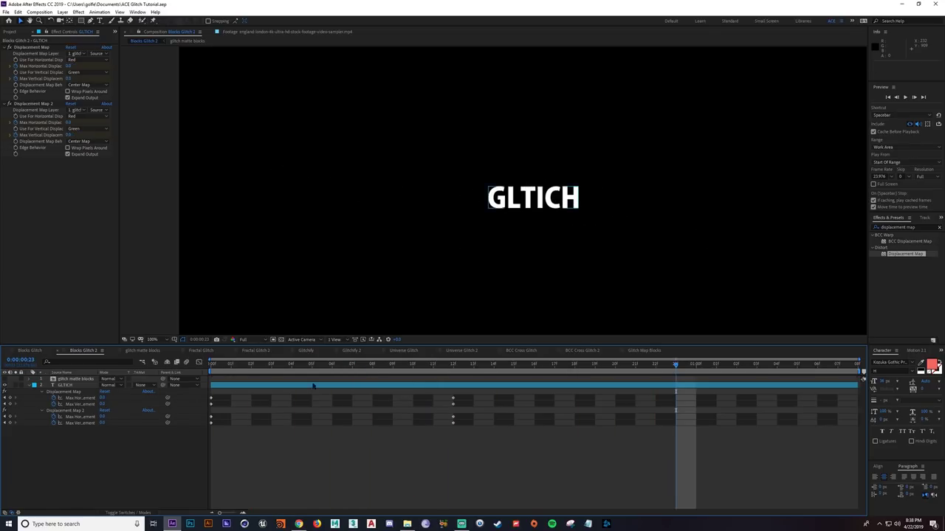
pyautogui.moveTo(364, 365); pyautogui.dragTo(394, 378)
pyautogui.moveTo(336, 366); pyautogui.dragTo(494, 367)
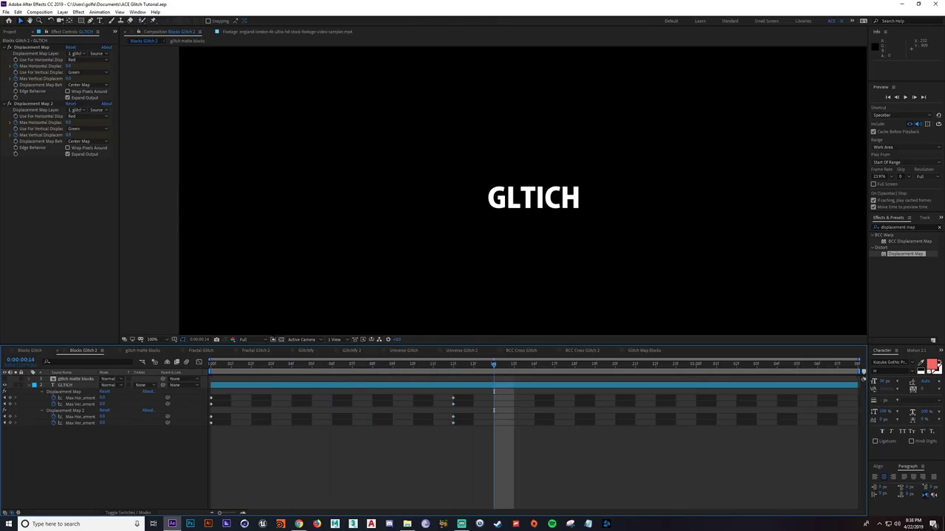
# Open the glitch matte blocks composition and drive the Fractal Noise's Random Seed with the expression time*20
pyautogui.doubleClick(77, 379)
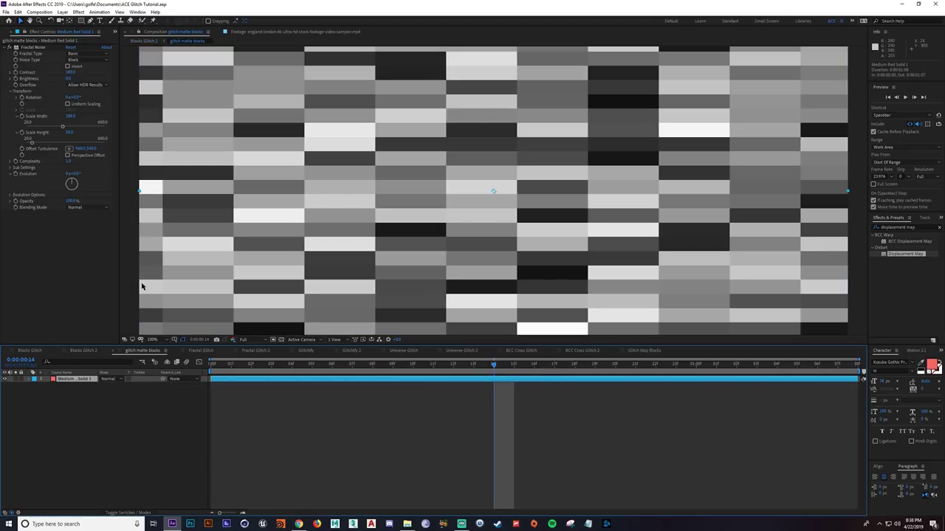
pyautogui.scroll(-1, 334, 229)
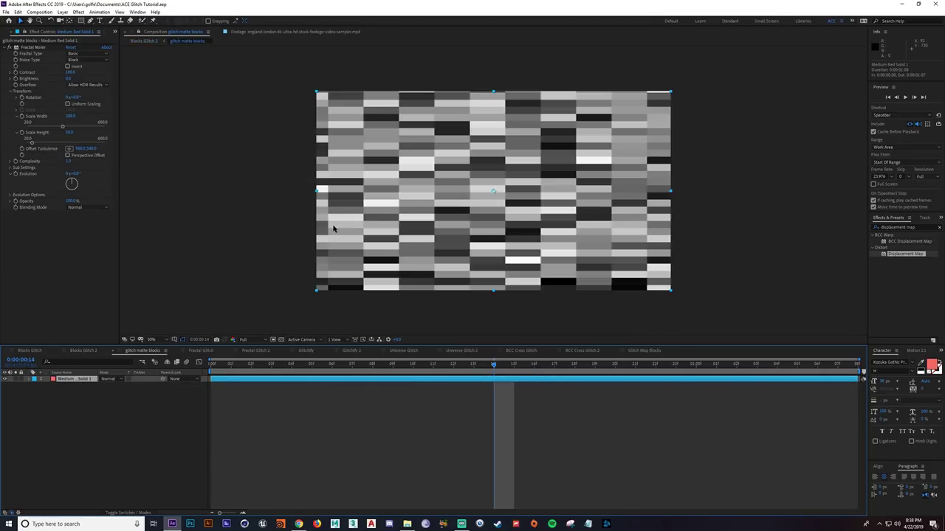
pyautogui.click(157, 340)
pyautogui.click(158, 344)
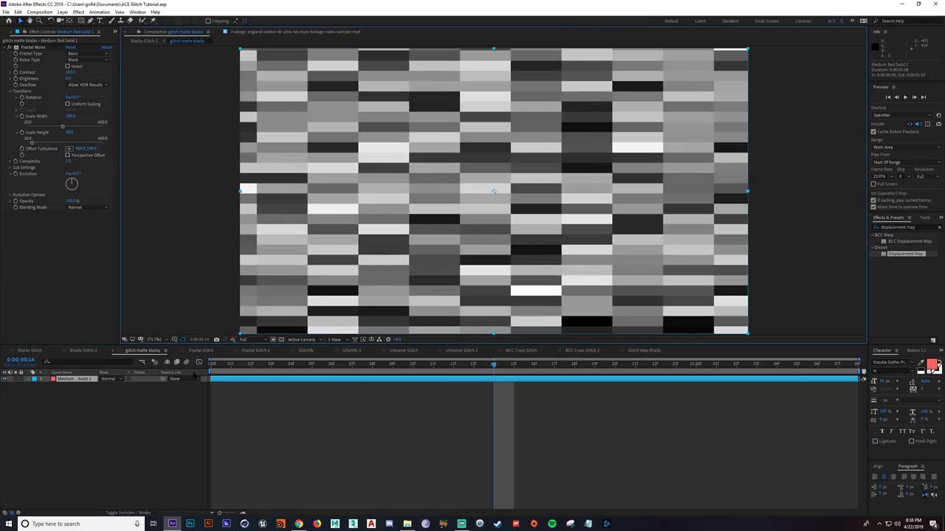
pyautogui.click(10, 194)
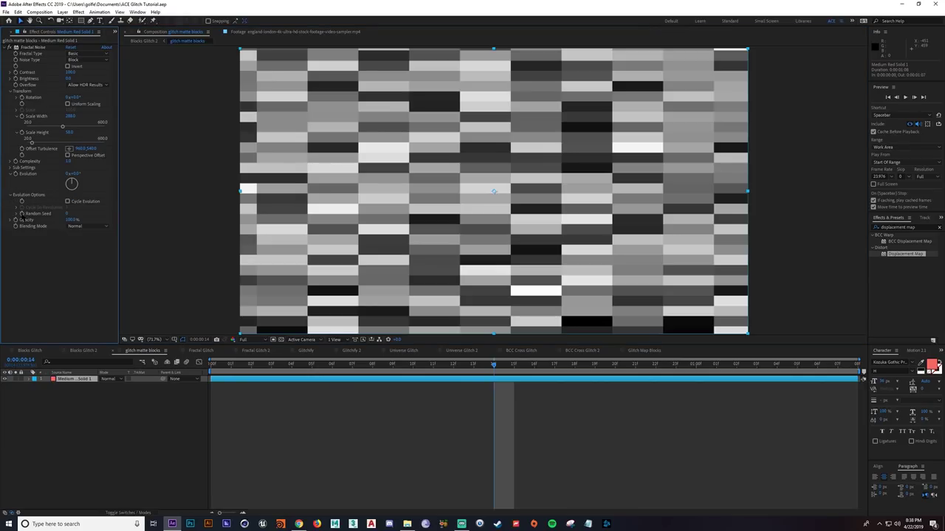
pyautogui.keyDown('alt'); pyautogui.click(22, 214); pyautogui.keyUp('alt')
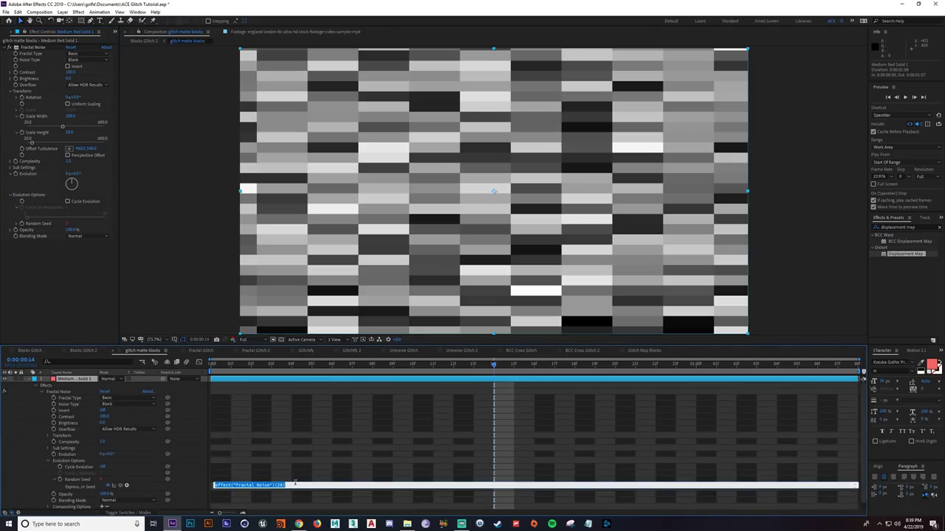
pyautogui.write('time*20')
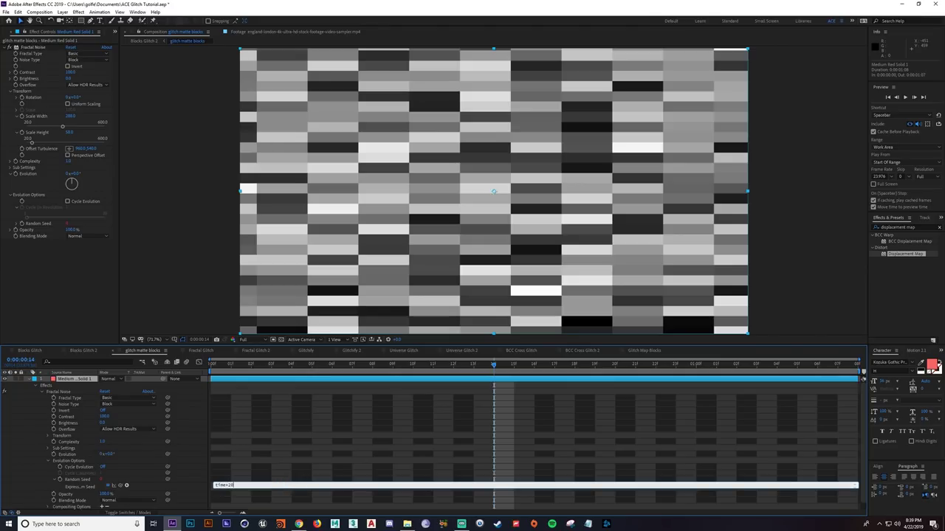
pyautogui.click(194, 460)
# Return to the Blocks Glitch 2 composition and preview the text glitch with the animated noise matte
pyautogui.moveTo(251, 365)
pyautogui.mouseDown()
pyautogui.moveTo(533, 371)
pyautogui.moveTo(256, 379)
pyautogui.mouseUp()
pyautogui.click(84, 351)
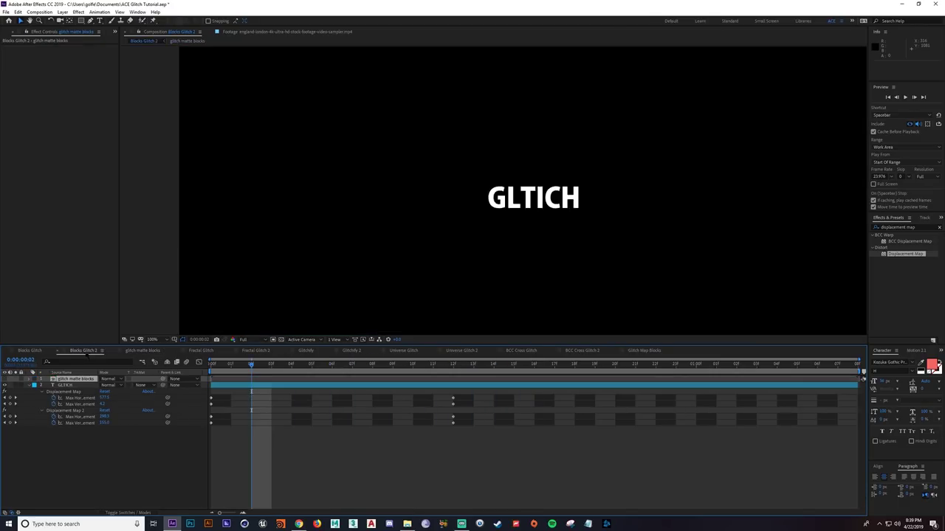
pyautogui.press('space')
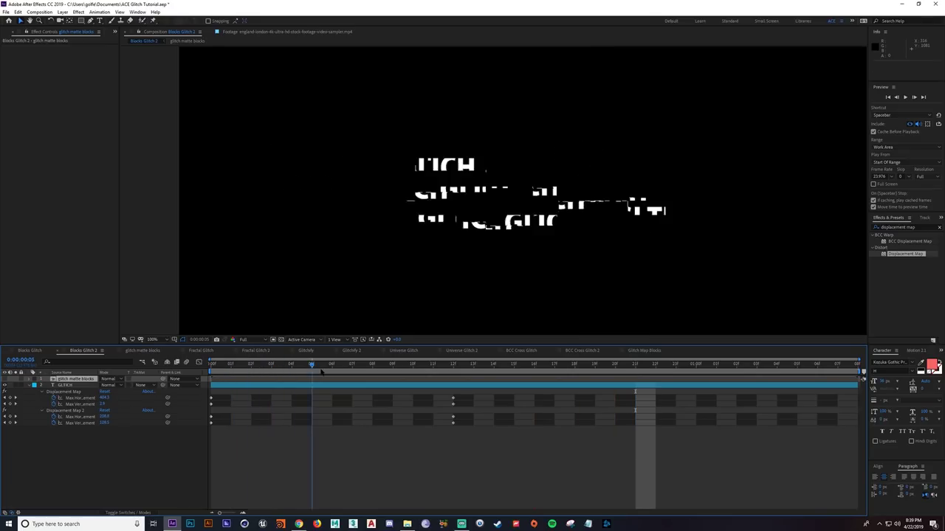
pyautogui.press('space')
# Move the four ending displacement keyframes from frame 12 to frame 8 and preview the faster animation
pyautogui.moveTo(428, 397); pyautogui.dragTo(372, 421)
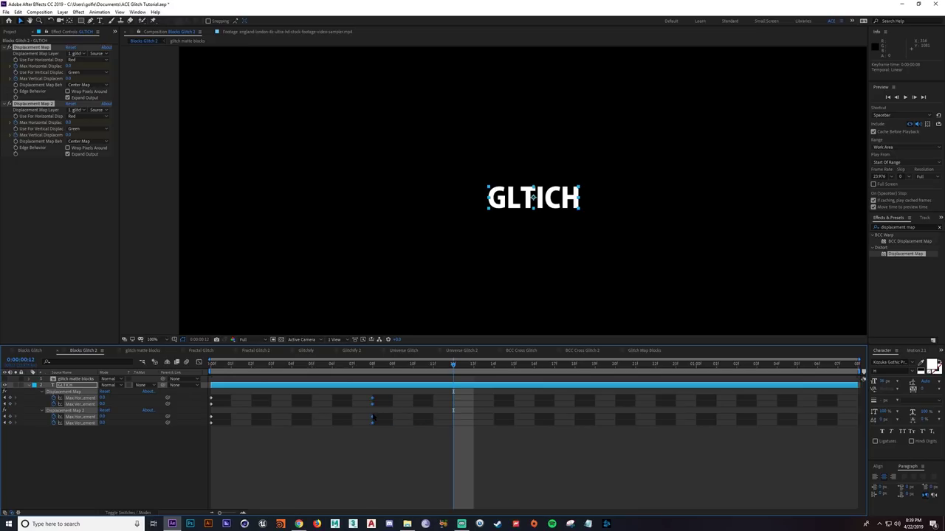
pyautogui.click(408, 443)
pyautogui.press('space')
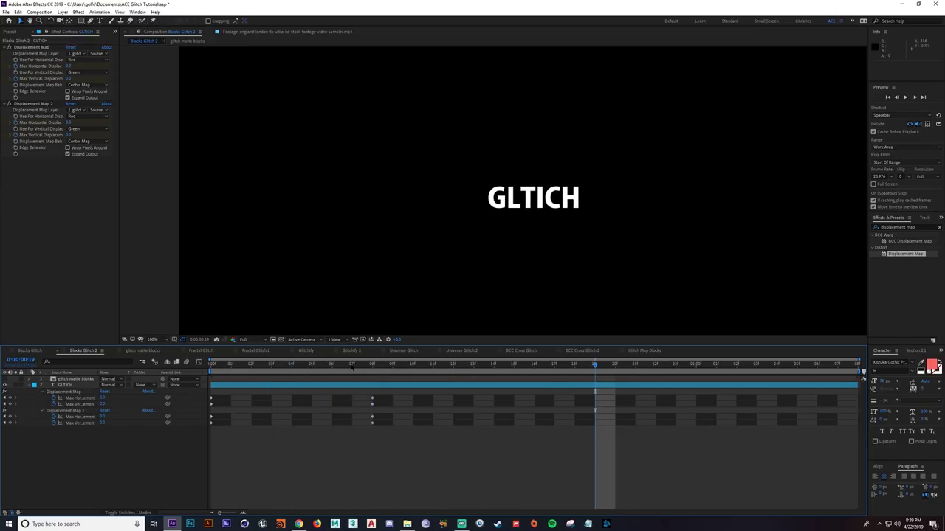
pyautogui.press('space')
pyautogui.moveTo(319, 369); pyautogui.dragTo(330, 369)
# Fit the composition in the viewer, save the project and duplicate the GLTICH text layer
pyautogui.click(156, 341)
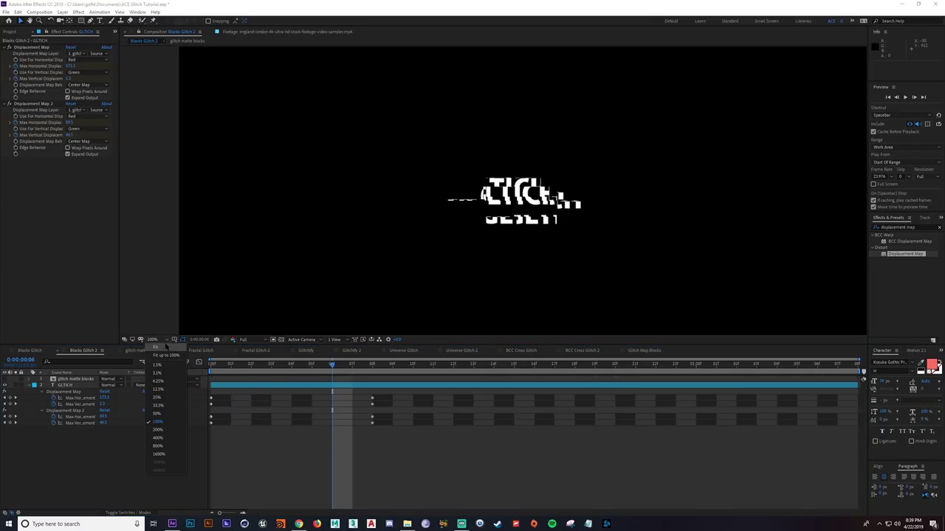
pyautogui.click(162, 345)
pyautogui.hotkey('ctrl', 's')
pyautogui.click(70, 385)
pyautogui.hotkey('ctrl', 'd')
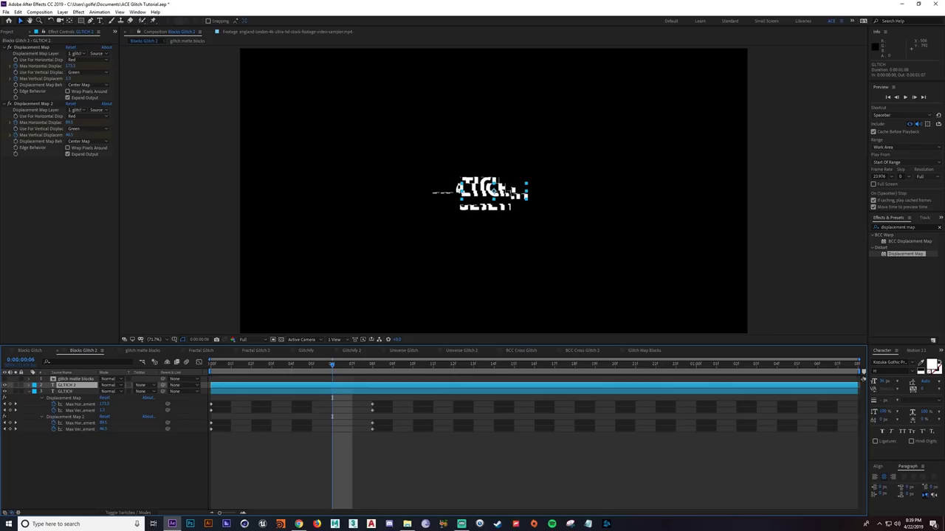
# At frame 2, set the duplicate text layer's second Displacement Map maximum vertical displacement to about 95.5
pyautogui.moveTo(319, 365); pyautogui.dragTo(252, 365)
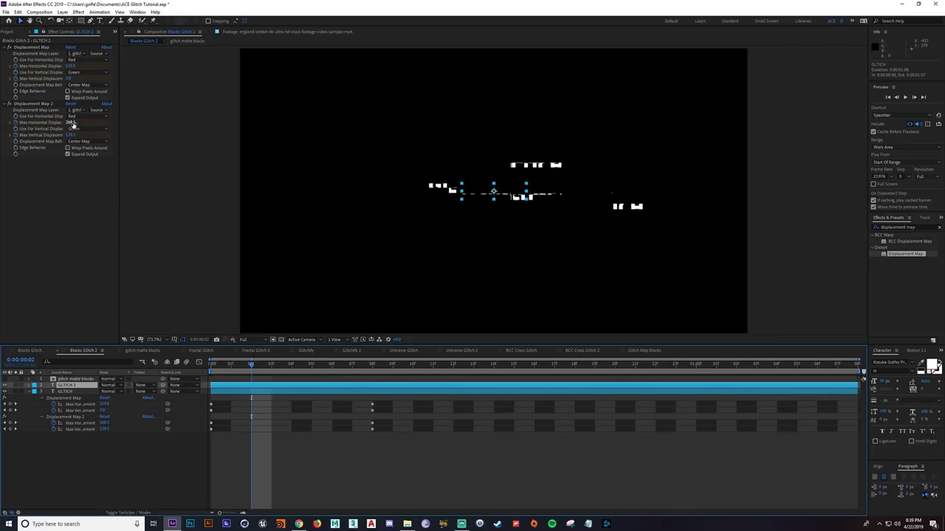
pyautogui.moveTo(72, 135); pyautogui.dragTo(67, 135)
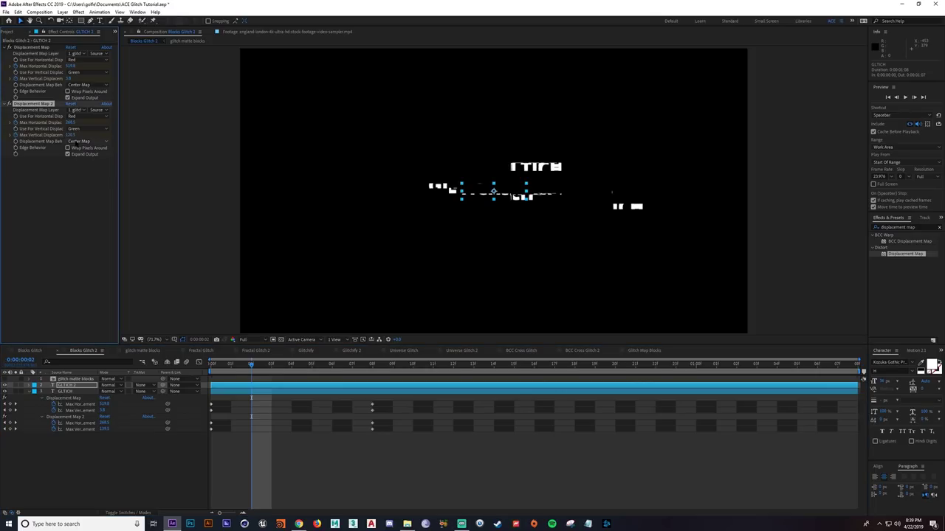
pyautogui.hotkey('ctrl', 'z')
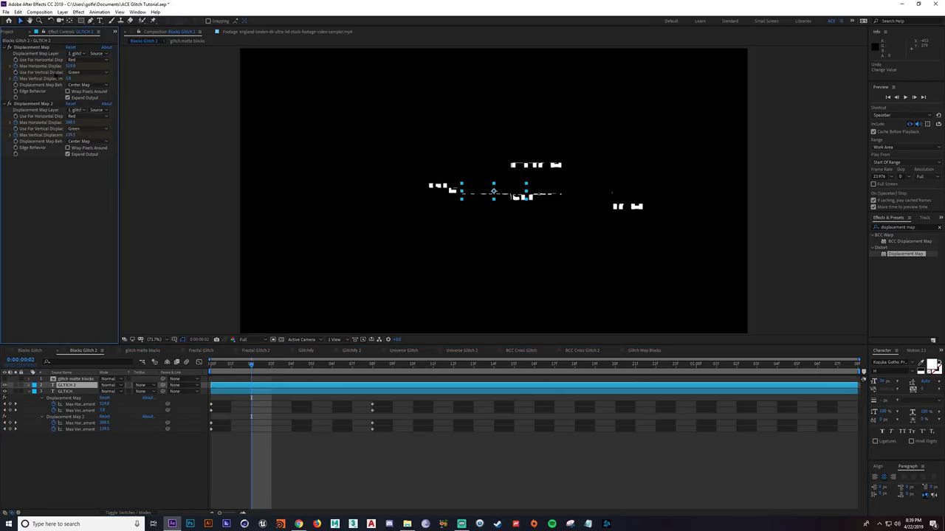
pyautogui.moveTo(75, 136); pyautogui.dragTo(59, 137)
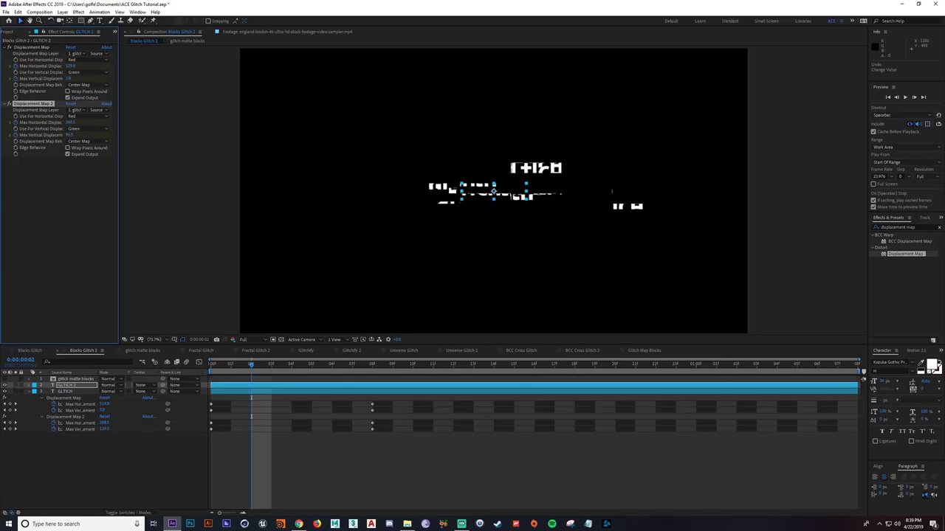
# Change the duplicate text layer's fill color to light red
pyautogui.click(933, 367)
pyautogui.click(156, 139)
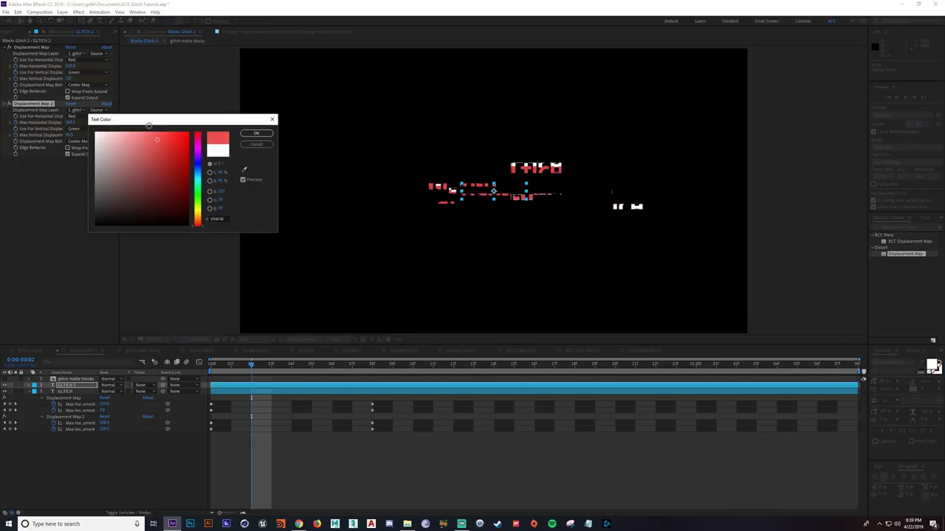
pyautogui.press('Return')
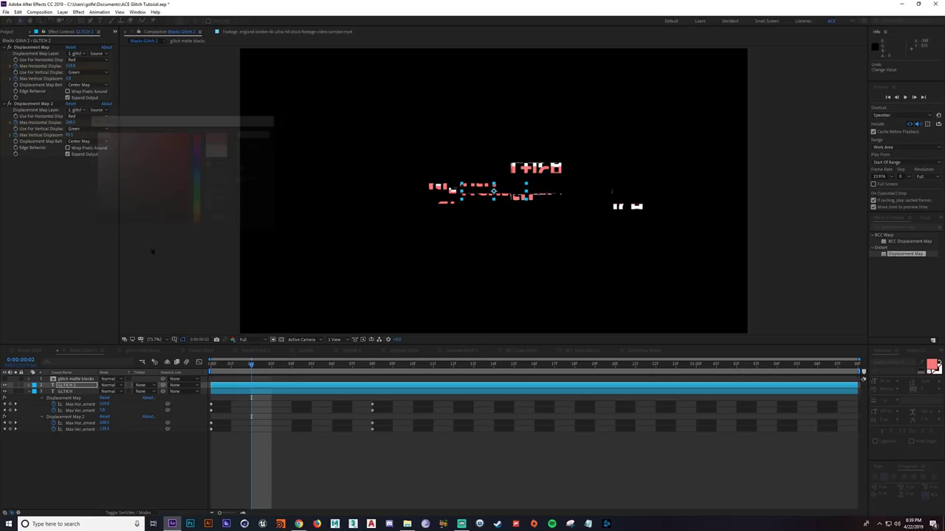
# Make a light blue duplicate of the red text layer and set its second Displacement Map's maximum vertical displacement to about 117.5
pyautogui.hotkey('ctrl', 'd')
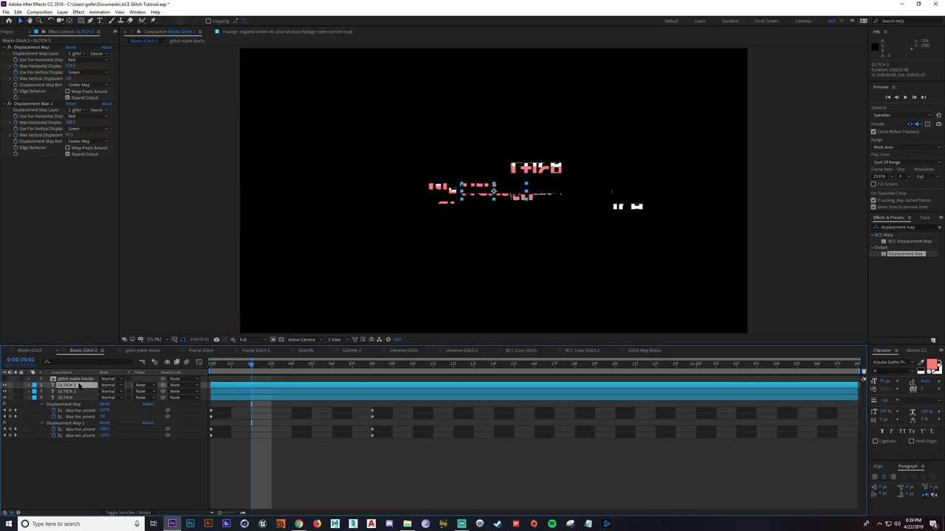
pyautogui.click(933, 367)
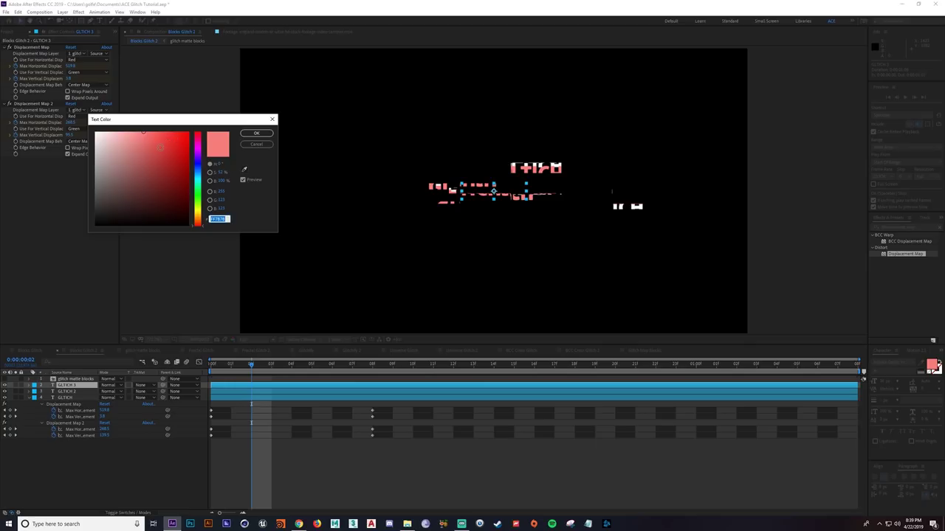
pyautogui.click(198, 168)
pyautogui.click(255, 134)
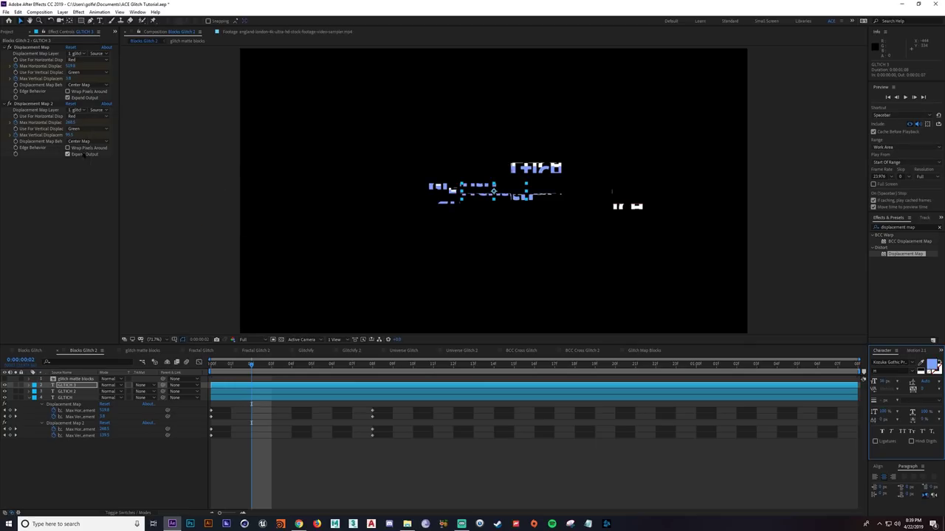
pyautogui.moveTo(69, 135); pyautogui.dragTo(76, 135)
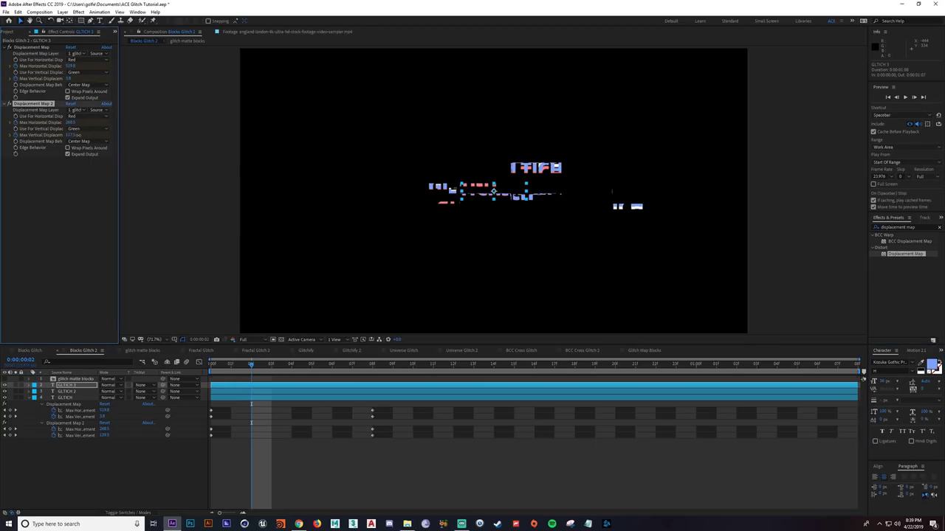
# Make a light green duplicate of the blue text layer, raising its second Displacement Map's maximum horizontal displacement and setting the vertical to about 140.5
pyautogui.click(84, 385)
pyautogui.hotkey('ctrl', 'd')
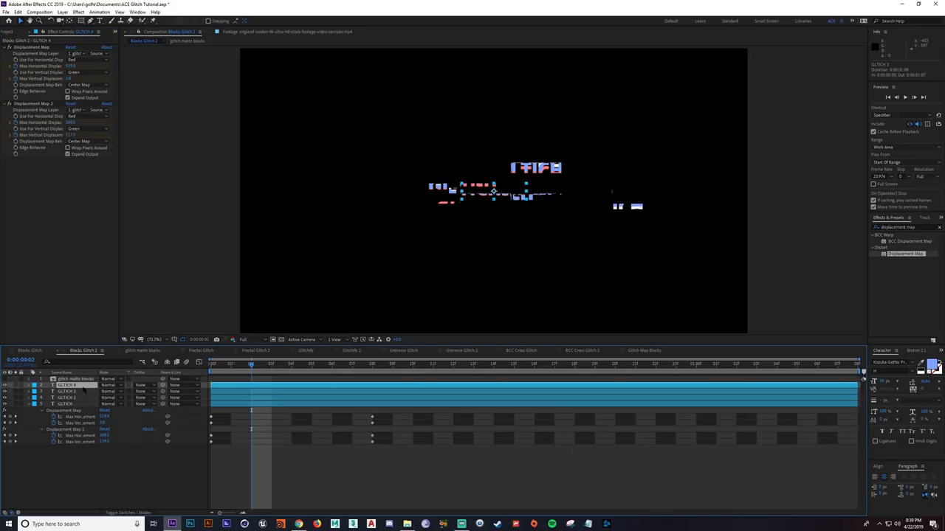
pyautogui.click(933, 366)
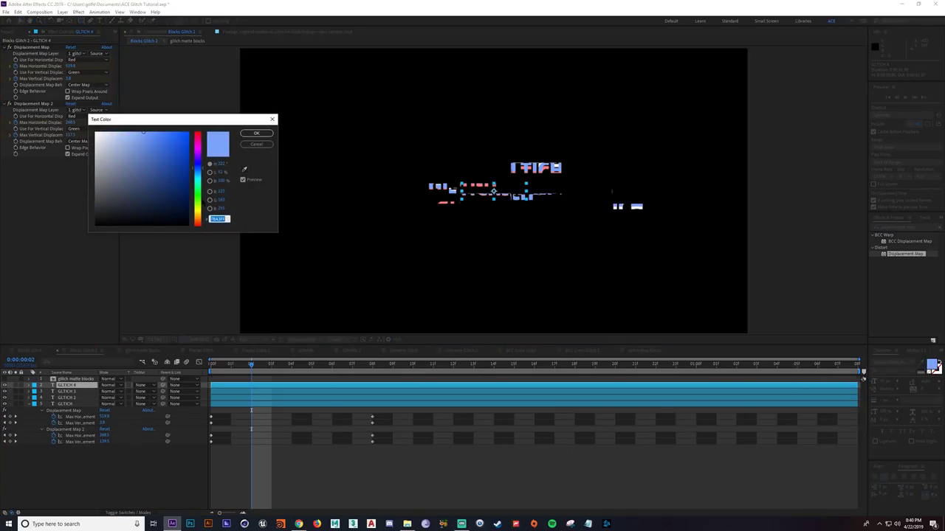
pyautogui.click(198, 195)
pyautogui.click(256, 133)
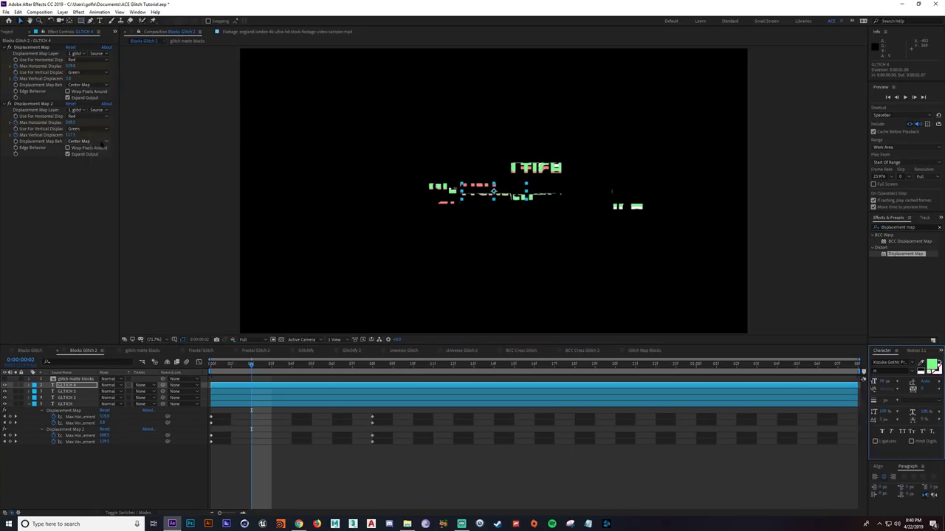
pyautogui.moveTo(72, 121)
pyautogui.mouseDown()
pyautogui.moveTo(85, 122)
pyautogui.moveTo(68, 136)
pyautogui.moveTo(82, 137)
pyautogui.mouseUp()
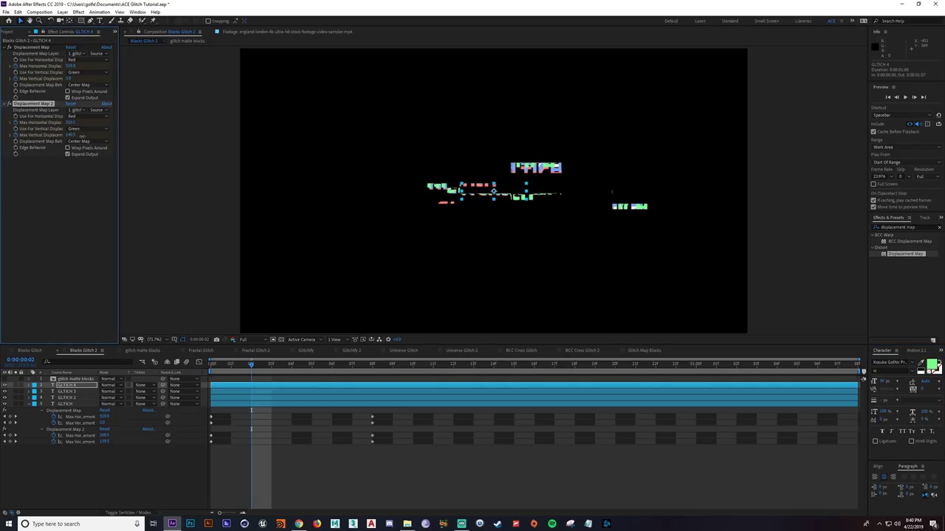
# Preview the colored glitch animation by playing it and scrubbing to frame 10
pyautogui.click(326, 447)
pyautogui.press('space')
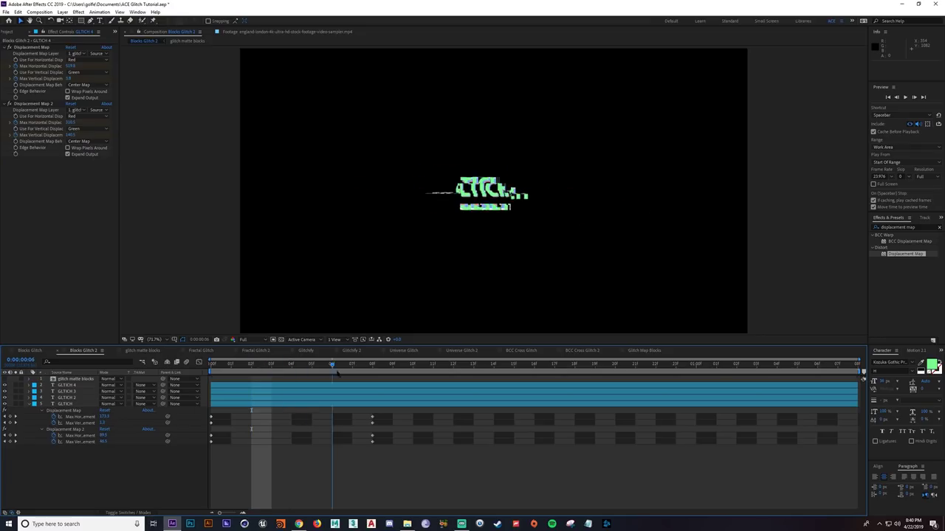
pyautogui.press('space')
pyautogui.moveTo(318, 368); pyautogui.dragTo(413, 369)
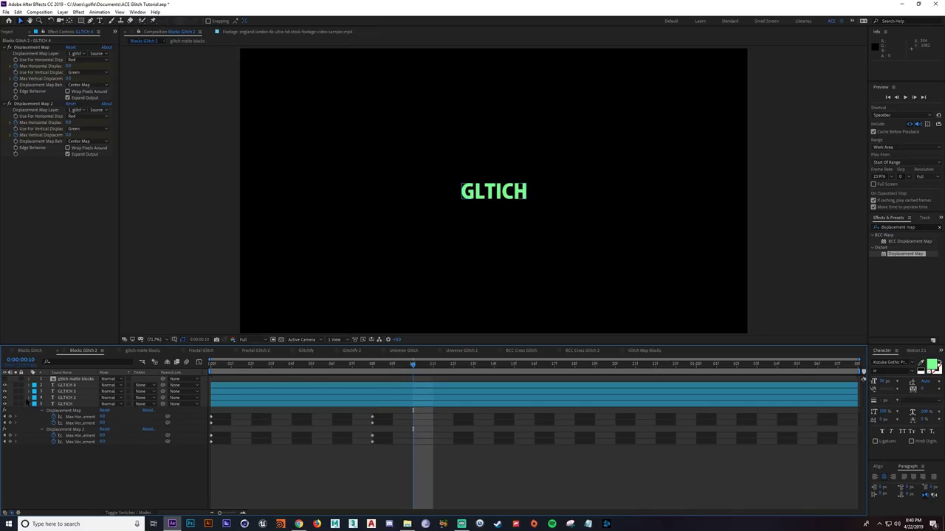
# Set the blending mode of the red, blue and green text layers to Screen and scrub back to check the blended glitch
pyautogui.click(30, 404)
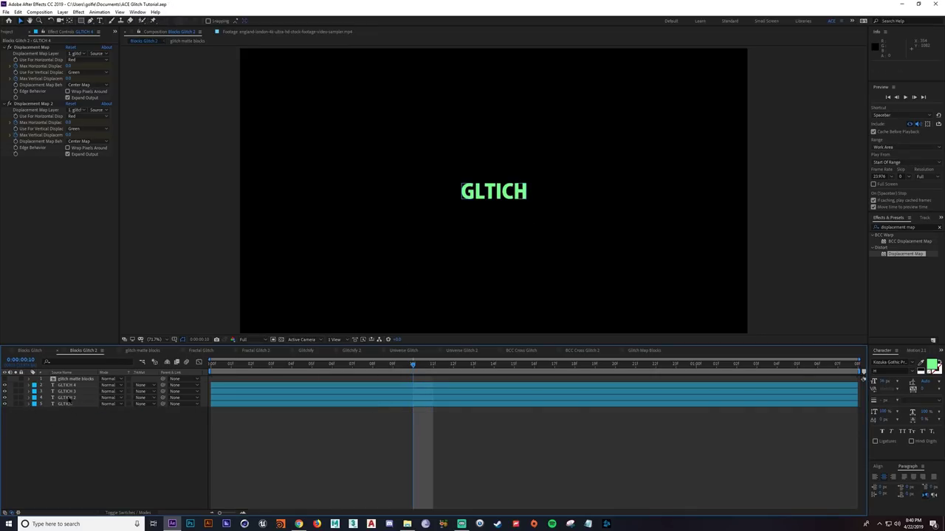
pyautogui.click(68, 398)
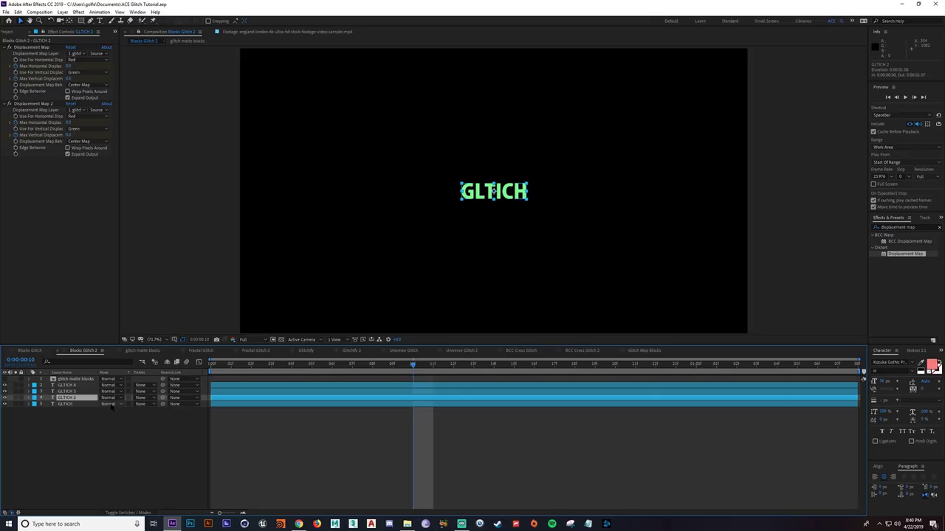
pyautogui.press('F4')
pyautogui.press('F4')
pyautogui.press('F4')
pyautogui.press('F4')
pyautogui.keyDown('shift'); pyautogui.click(71, 385); pyautogui.keyUp('shift')
pyautogui.click(113, 391)
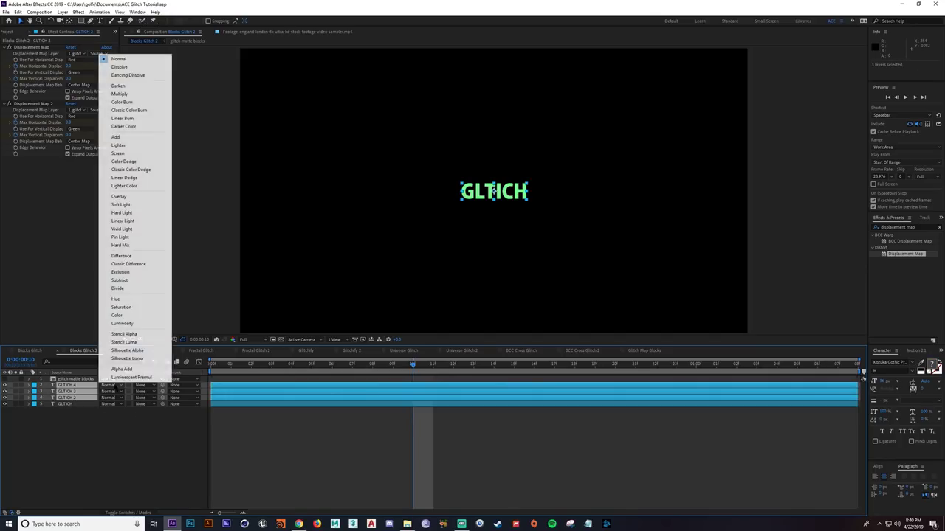
pyautogui.click(118, 153)
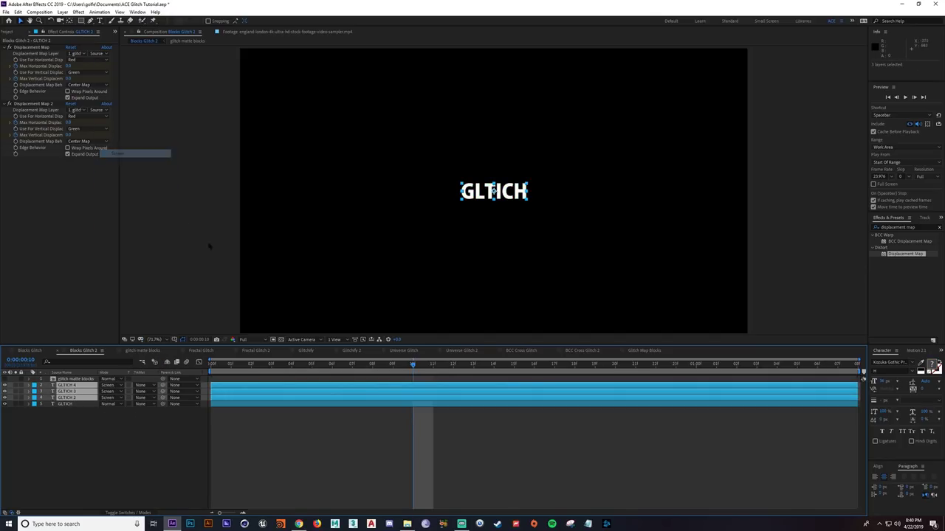
pyautogui.click(300, 464)
pyautogui.moveTo(235, 361)
pyautogui.mouseDown()
pyautogui.moveTo(451, 391)
pyautogui.moveTo(231, 378)
pyautogui.moveTo(230, 367)
pyautogui.moveTo(290, 373)
pyautogui.moveTo(220, 369)
pyautogui.moveTo(230, 365)
pyautogui.mouseUp()
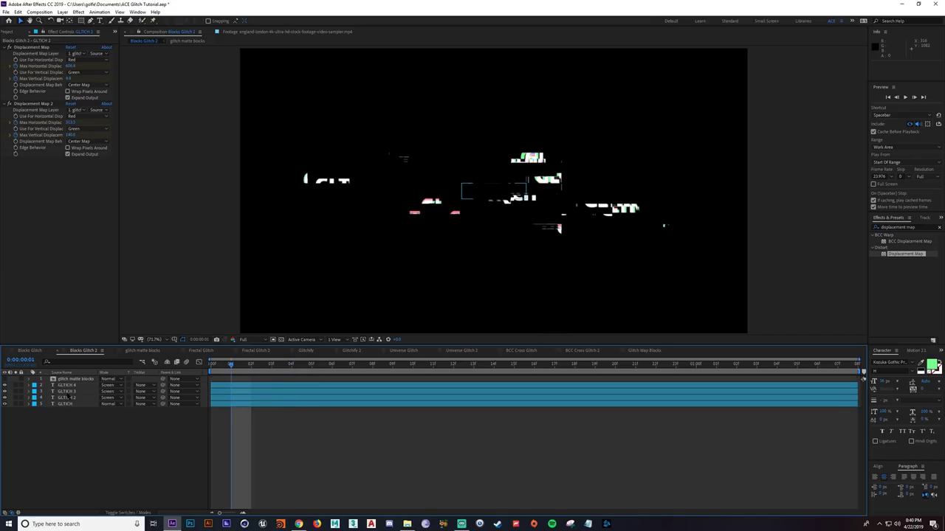
# Move the second Displacement Map's end keyframes on the three colored text layers from frame 2 to frame 8, and save the project
pyautogui.click(73, 398)
pyautogui.keyDown('shift'); pyautogui.click(65, 385); pyautogui.keyUp('shift')
pyautogui.press('u')
pyautogui.scroll(-1, 283, 406)
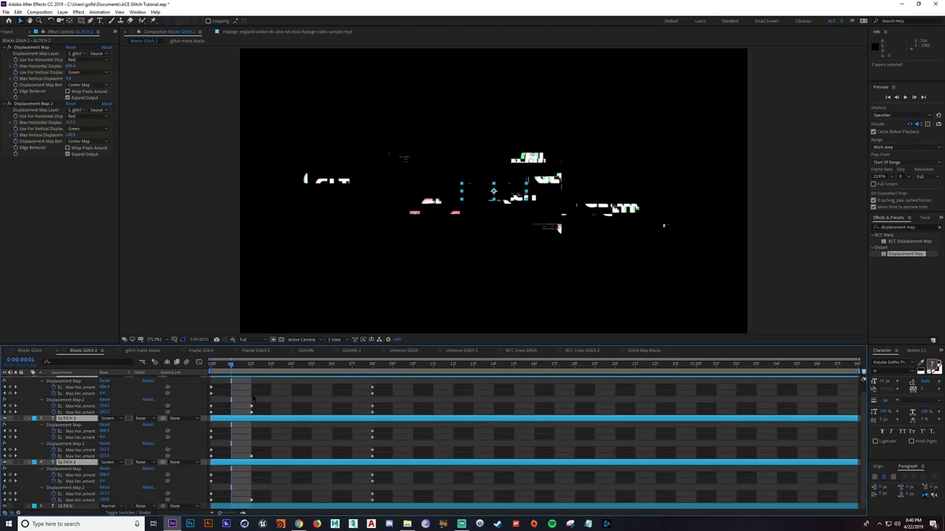
pyautogui.press('pagedown')
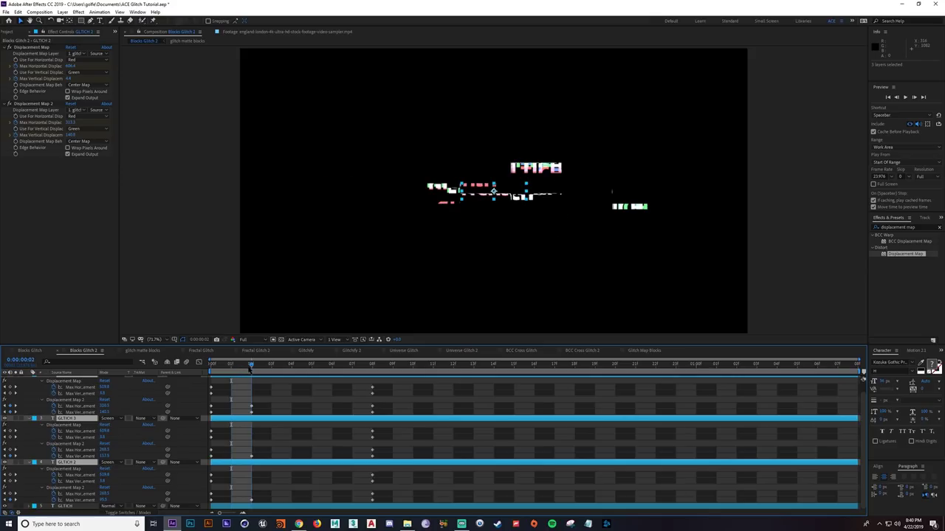
pyautogui.moveTo(264, 404); pyautogui.dragTo(243, 512)
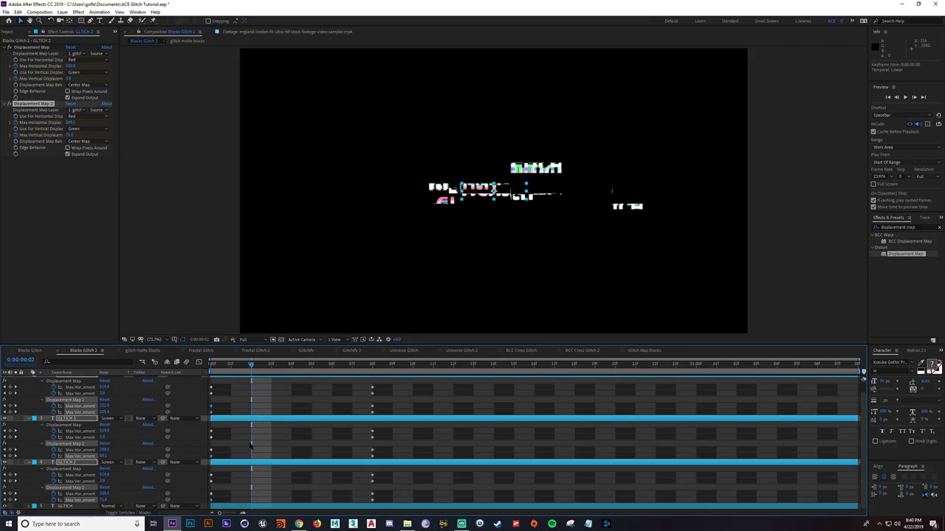
pyautogui.click(248, 457)
pyautogui.hotkey('ctrl', 's')
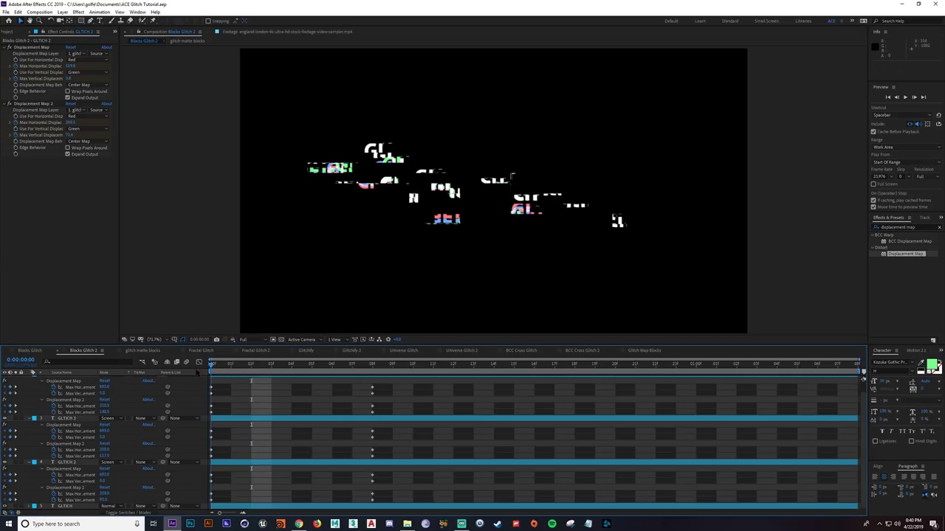
# Collapse the three colored layers' properties and scrub the animation from the start to frame 9 to review it
pyautogui.press('Home')
pyautogui.scroll(2, 206, 384)
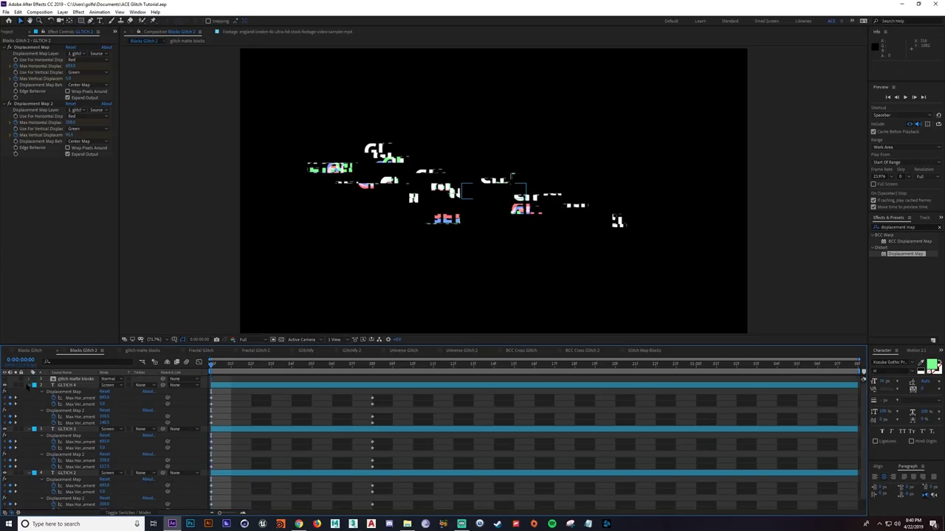
pyautogui.click(28, 385)
pyautogui.click(29, 392)
pyautogui.click(29, 398)
pyautogui.moveTo(243, 364); pyautogui.dragTo(394, 364)
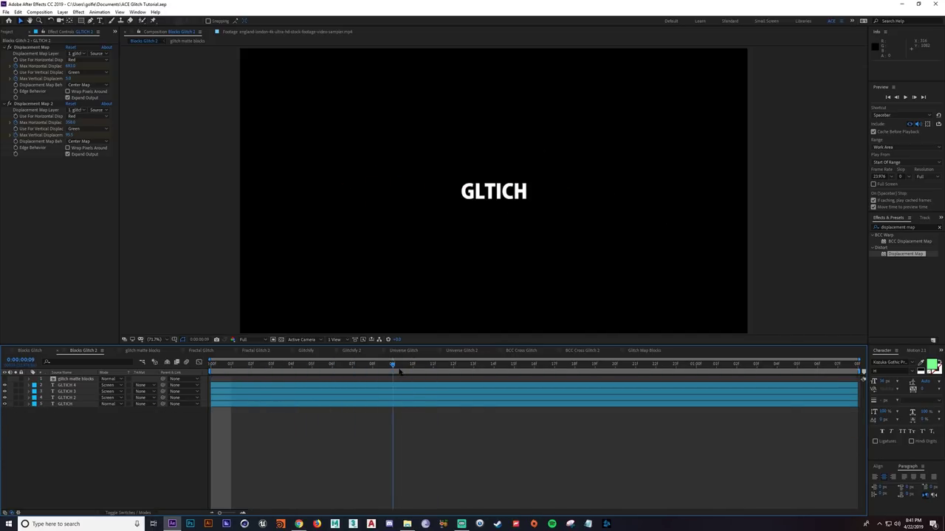
# Open the Fractal Glitch 2 composition and add a full-size solid with default settings above the GLITCH text layer
pyautogui.click(256, 351)
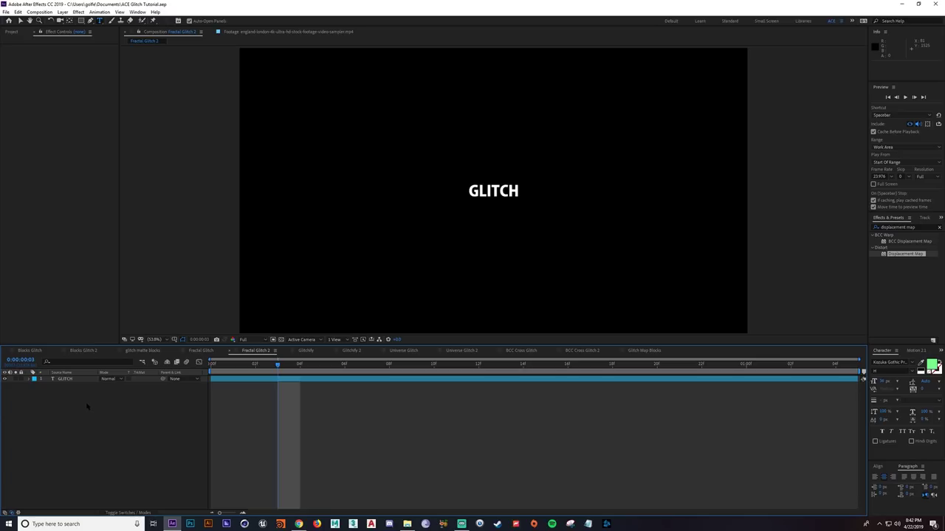
pyautogui.click(69, 380)
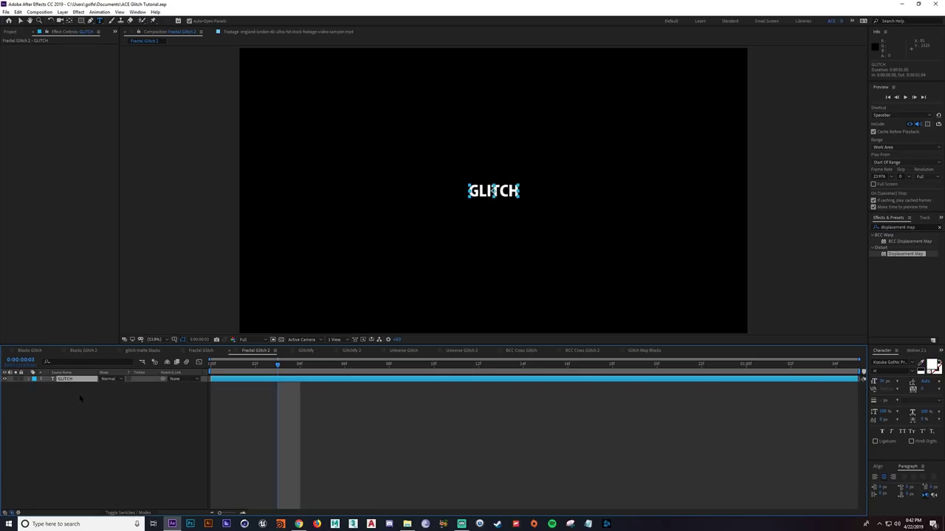
pyautogui.hotkey('ctrl', 'y')
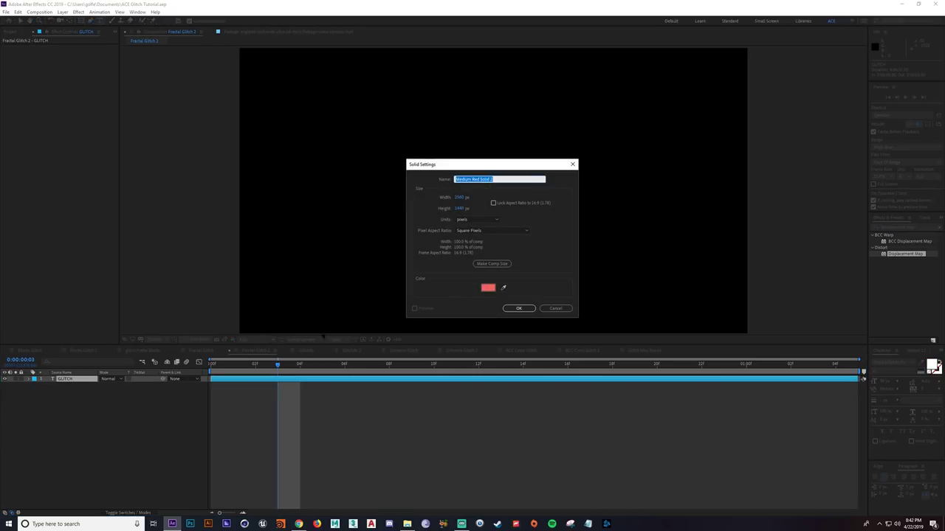
pyautogui.click(519, 309)
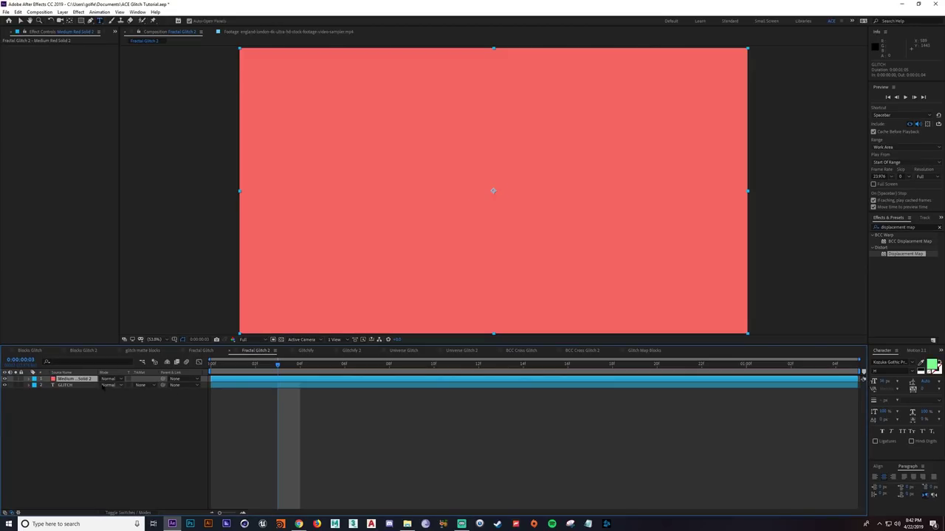
# Find the Fractal Noise effect and apply it to the new solid
pyautogui.click(930, 227)
pyautogui.write('fract')
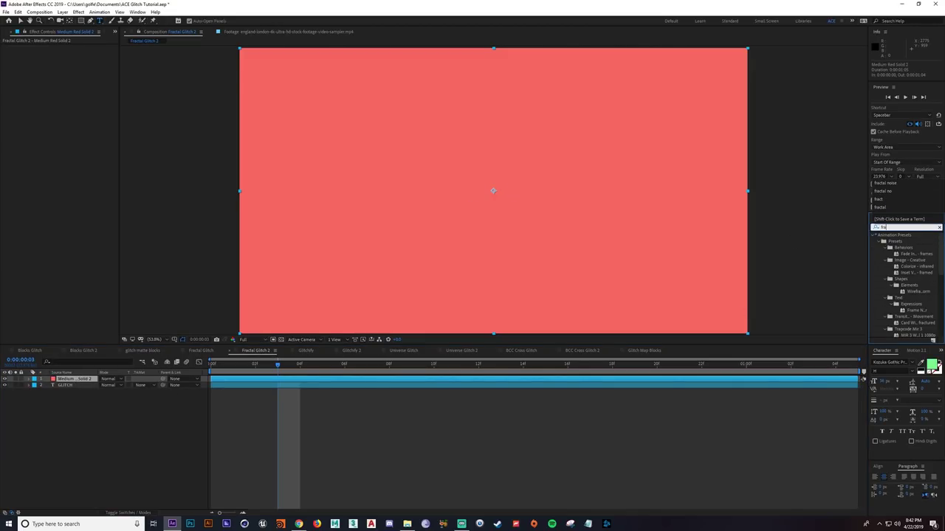
pyautogui.write('al noise')
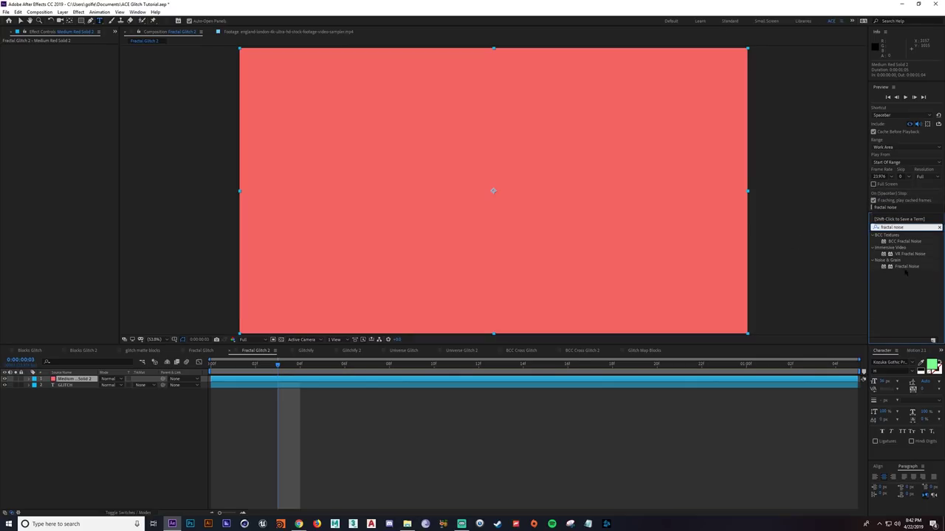
pyautogui.click(898, 267)
pyautogui.moveTo(907, 268); pyautogui.dragTo(81, 379)
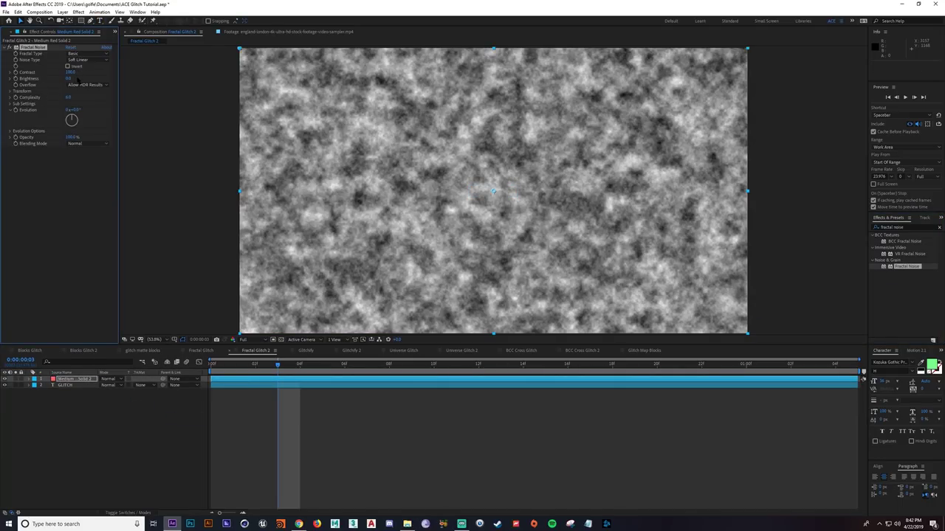
# Set the Fractal Noise contrast to about 307, lower its brightness slightly, and set scale to about 192 and complexity to 10
pyautogui.moveTo(71, 74)
pyautogui.mouseDown()
pyautogui.moveTo(92, 77)
pyautogui.moveTo(60, 78)
pyautogui.mouseUp()
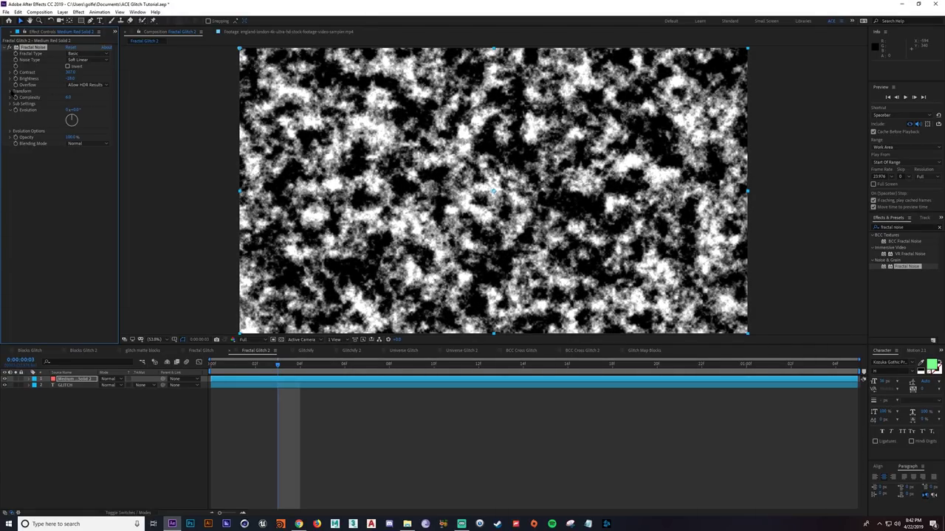
pyautogui.click(10, 91)
pyautogui.moveTo(68, 111)
pyautogui.mouseDown()
pyautogui.moveTo(108, 116)
pyautogui.moveTo(72, 110)
pyautogui.mouseUp()
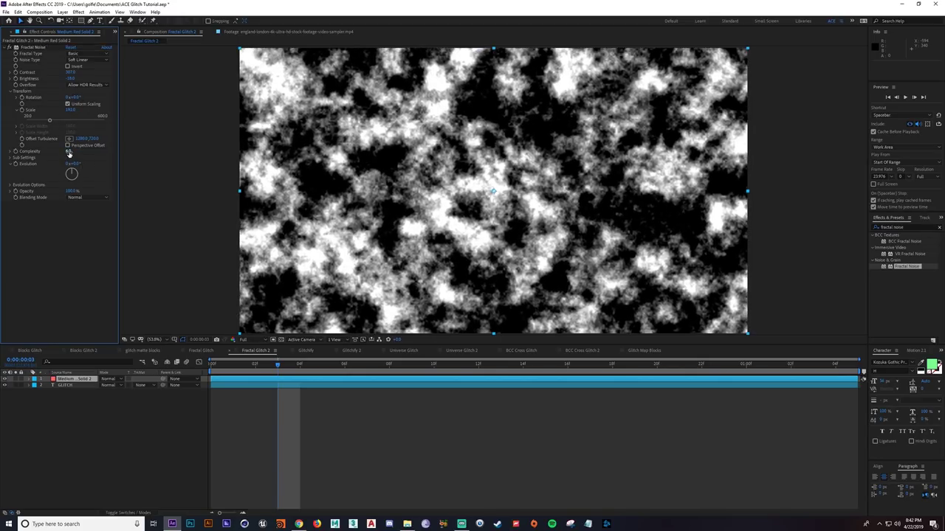
pyautogui.click(69, 150)
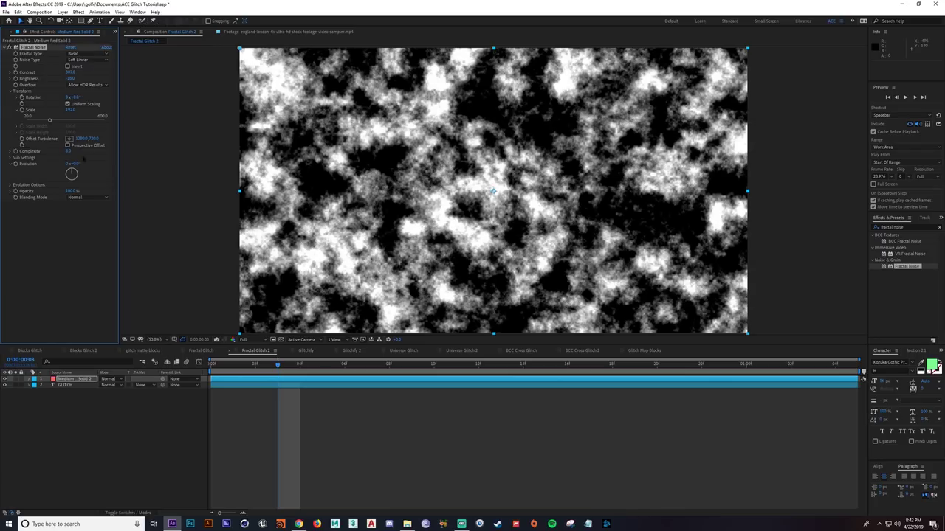
pyautogui.write('10')
pyautogui.click(76, 275)
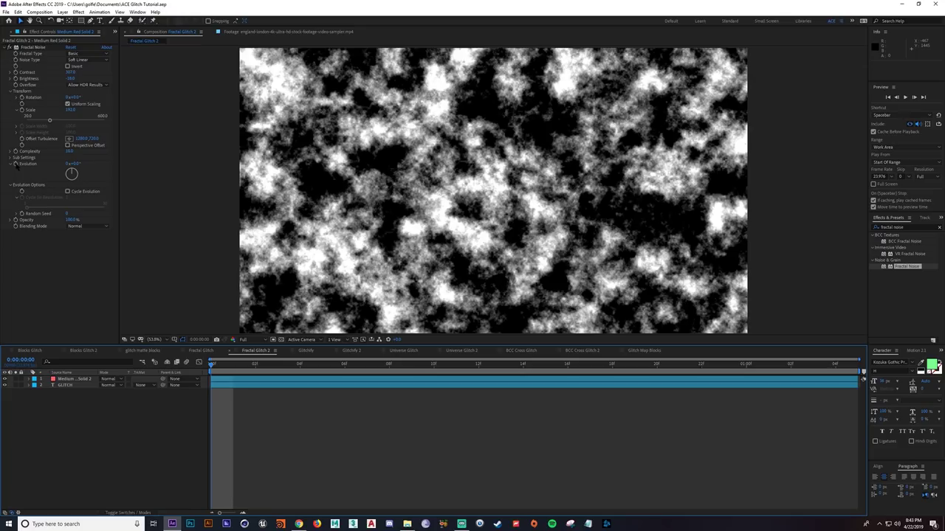
# Animate the Fractal Noise evolution with the expression time*700 and play back the moving noise
pyautogui.keyDown('alt'); pyautogui.click(15, 164); pyautogui.keyUp('alt')
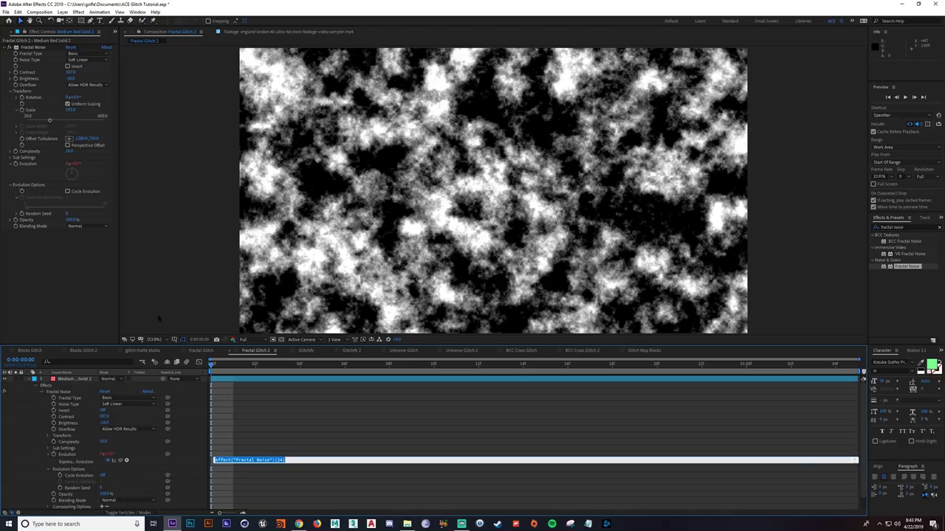
pyautogui.write('time')
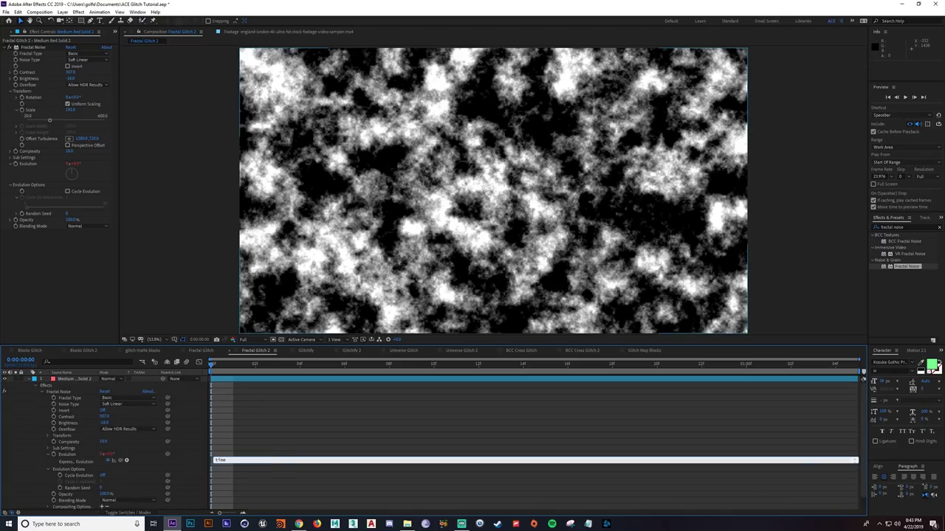
pyautogui.write('*700')
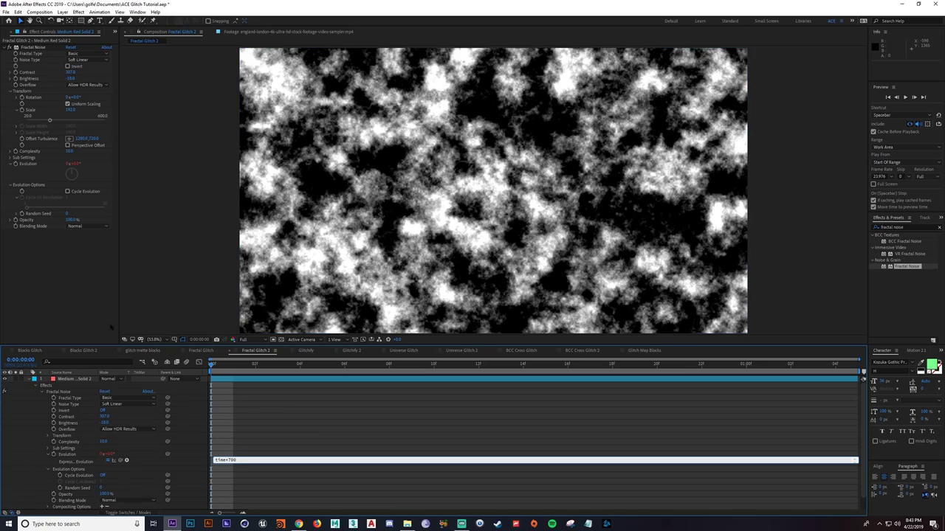
pyautogui.click(246, 384)
pyautogui.click(248, 366)
pyautogui.press('space')
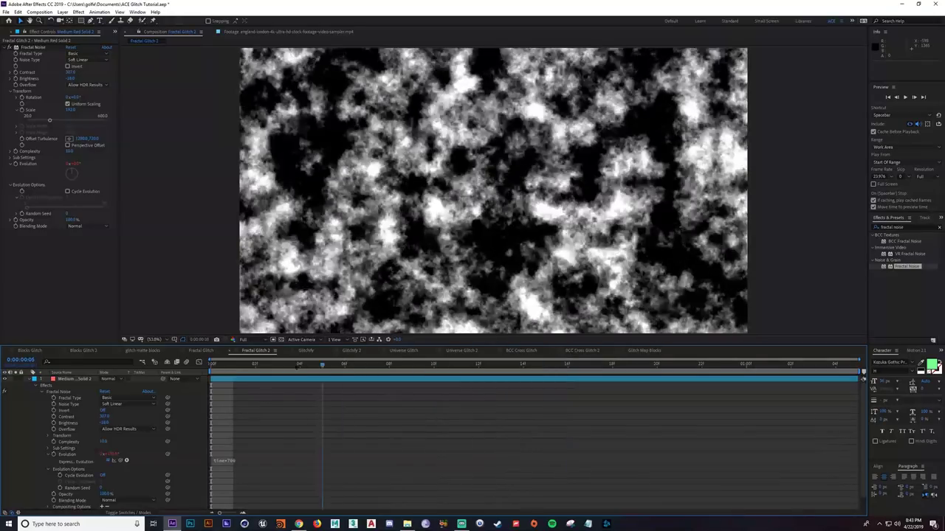
# Collapse the solid's properties and pre-compose the solid as Fractal Matte with all attributes moved into the new composition
pyautogui.click(33, 380)
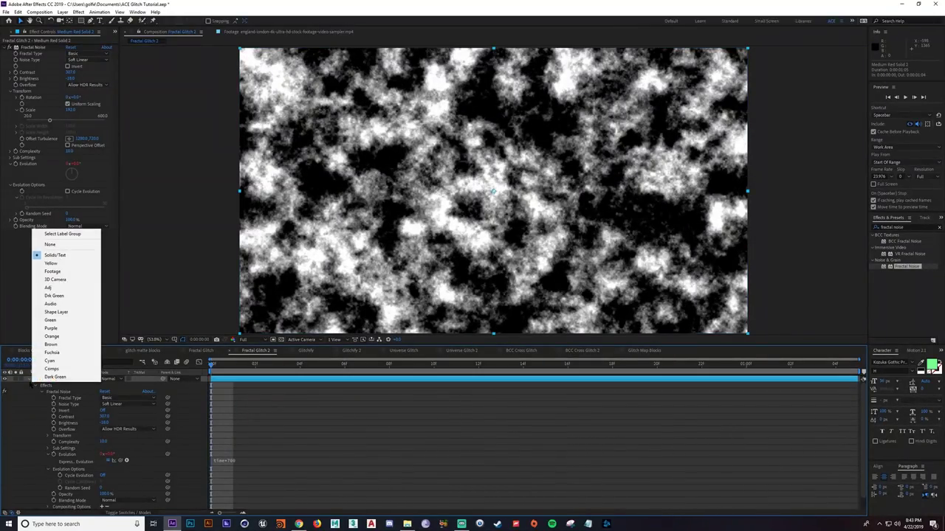
pyautogui.click(29, 379)
pyautogui.click(113, 414)
pyautogui.click(85, 378)
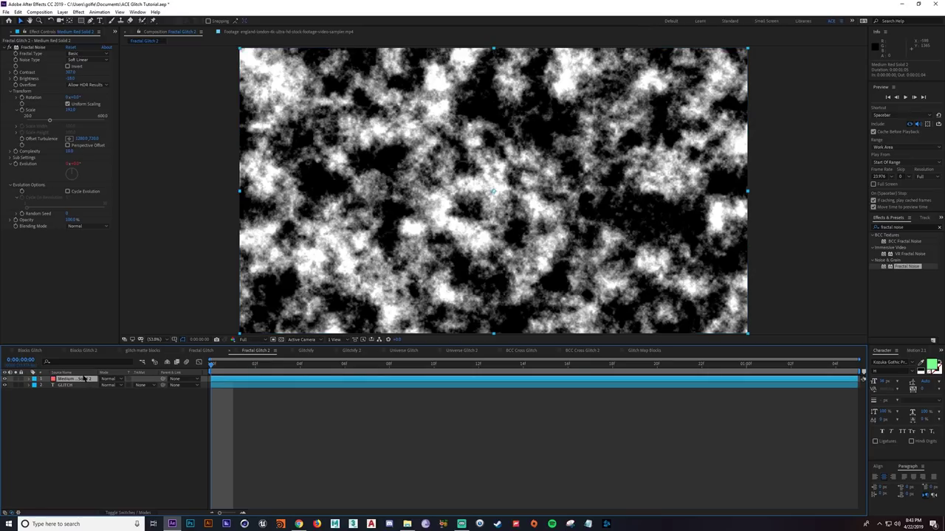
pyautogui.hotkey('ctrl', 'shift', 'c')
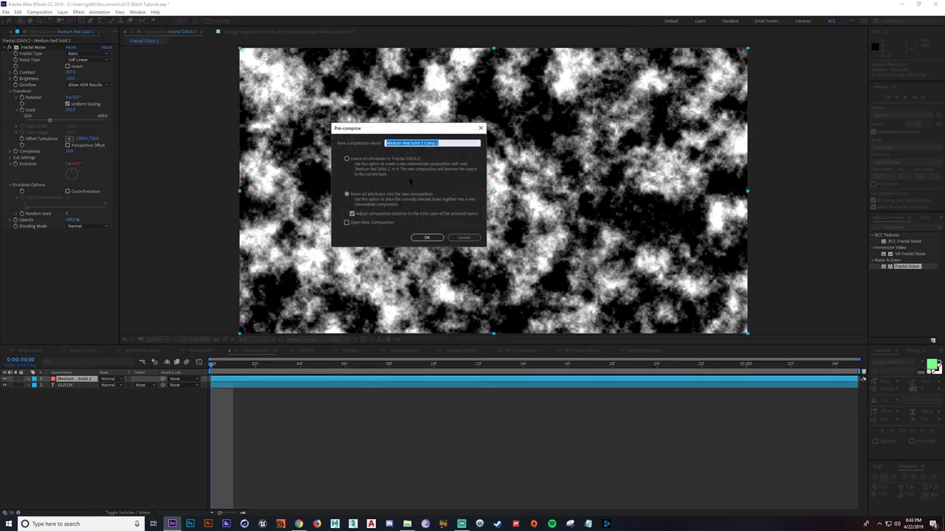
pyautogui.click(427, 238)
pyautogui.write('Fractal Mat')
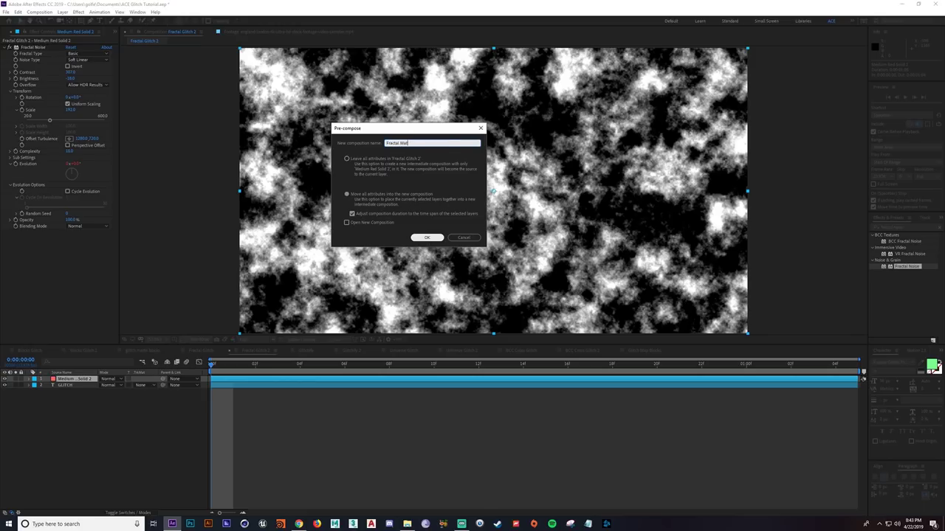
pyautogui.write('te')
pyautogui.press('Return')
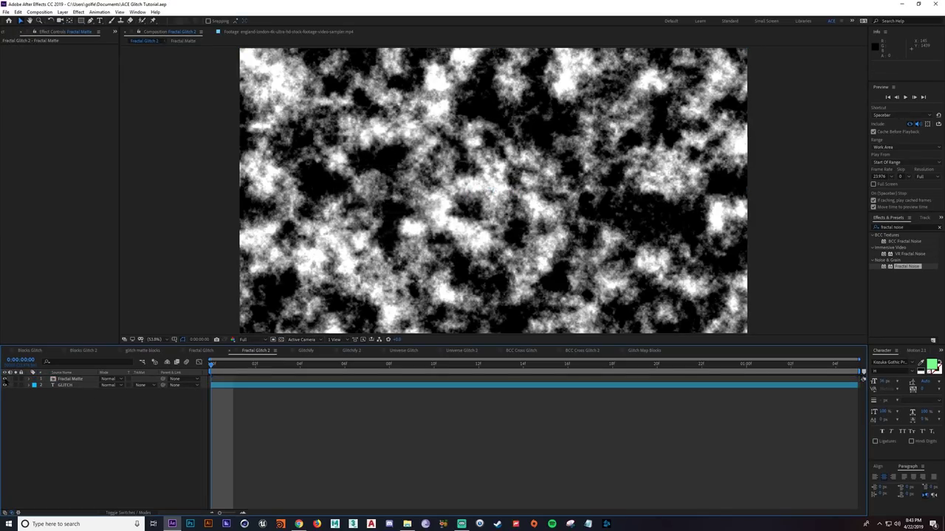
# Hide the Fractal Matte layer and apply the Distort Displacement Map effect to the GLITCH text layer
pyautogui.click(4, 379)
pyautogui.click(65, 385)
pyautogui.click(912, 226)
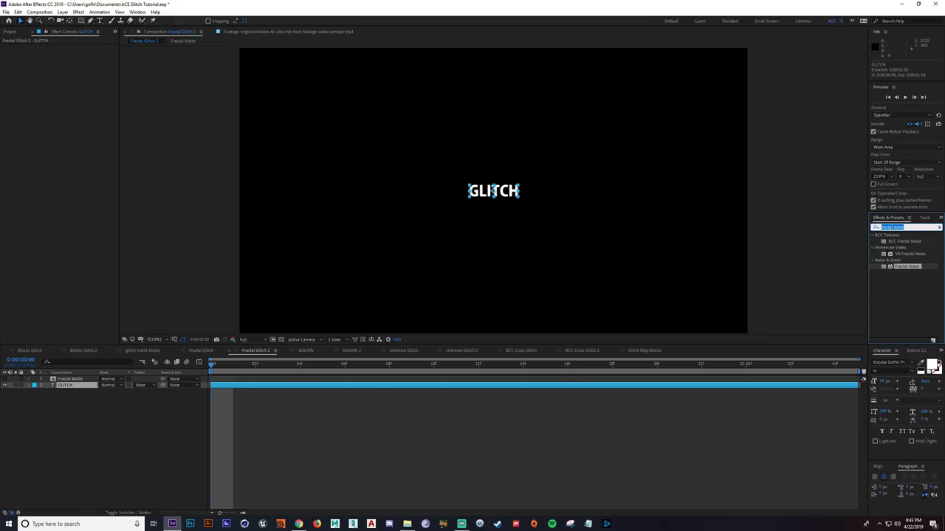
pyautogui.write('disp')
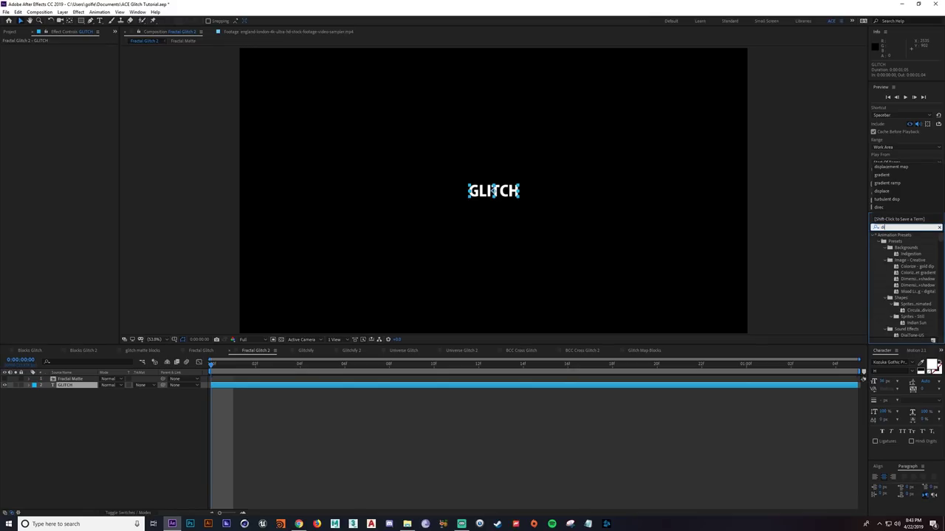
pyautogui.write('lacement map')
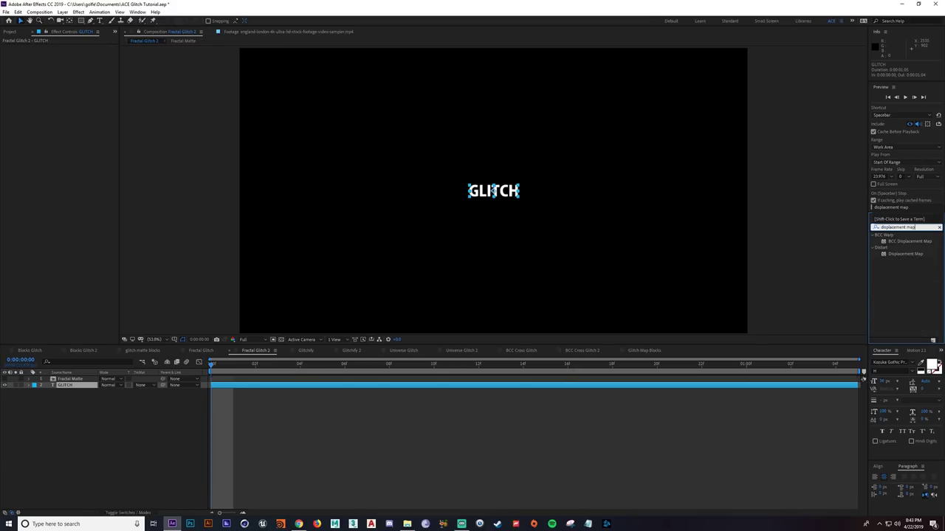
pyautogui.doubleClick(905, 254)
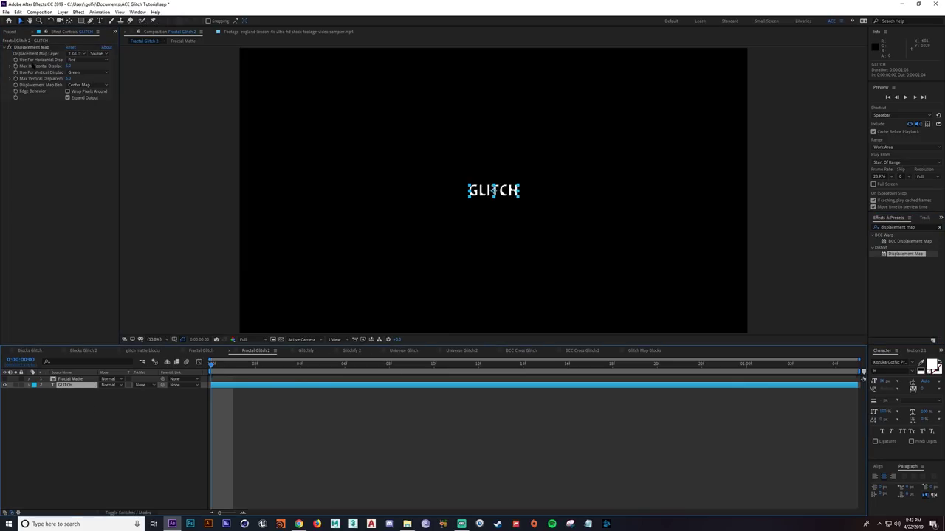
# Use Fractal Matte as the text's displacement map layer and check the distortion up close at frame 6
pyautogui.click(77, 53)
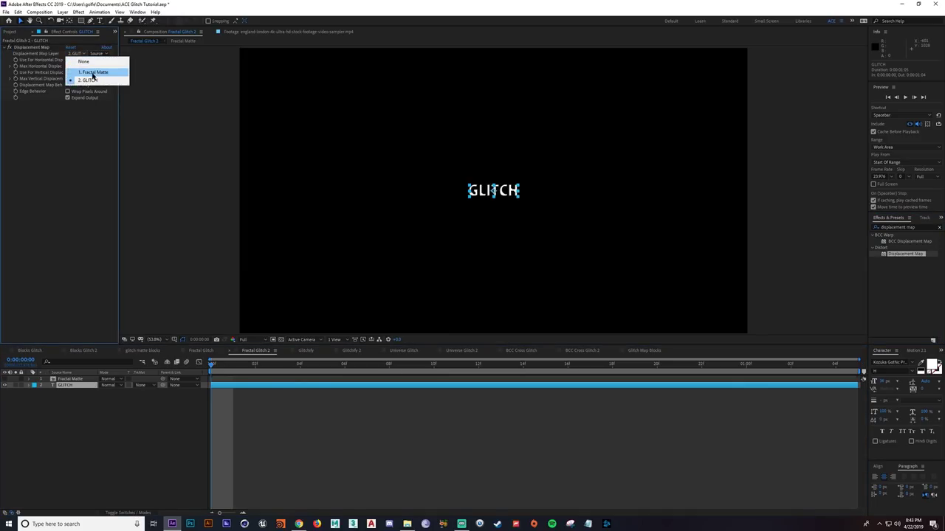
pyautogui.click(94, 72)
pyautogui.moveTo(228, 367); pyautogui.dragTo(337, 384)
pyautogui.press('.')
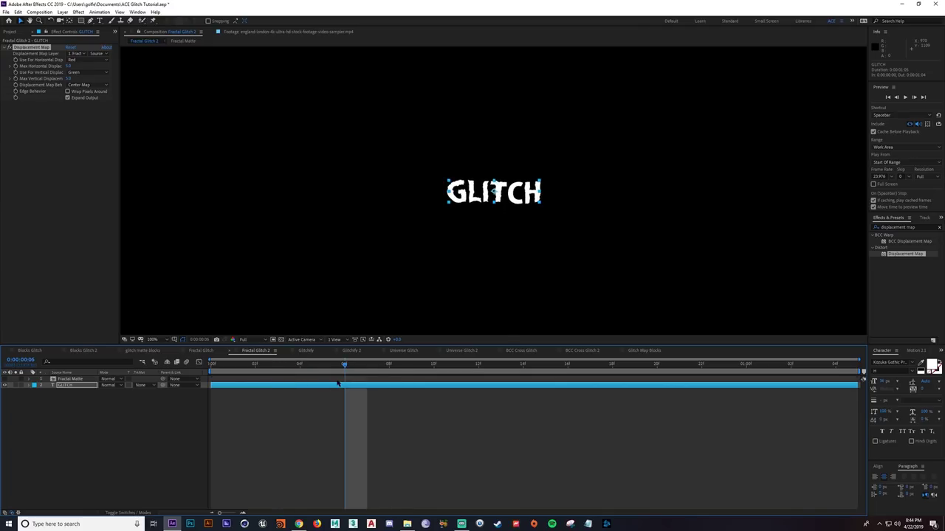
# Raise the text's maximum vertical displacement to about 314, undo the trial change to the horizontal displacement, and save the project
pyautogui.moveTo(69, 66); pyautogui.dragTo(189, 85)
pyautogui.hotkey('ctrl', 'z')
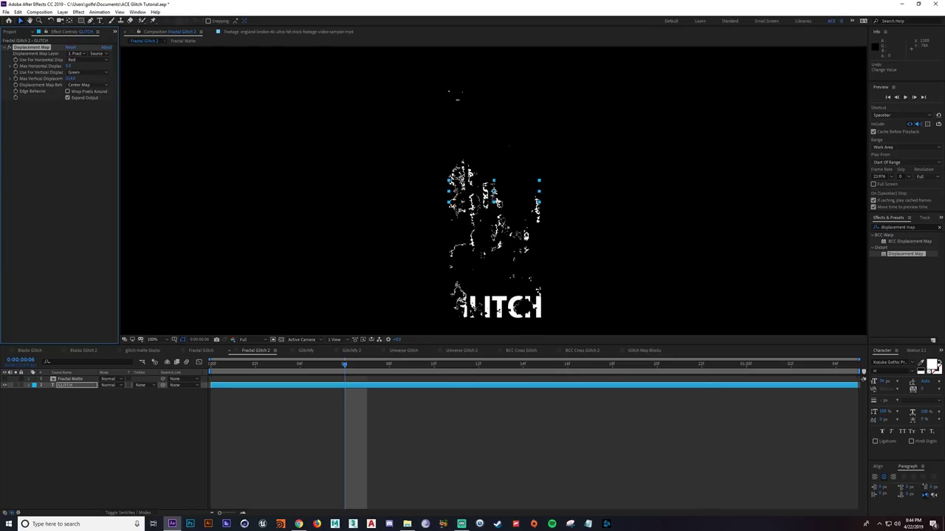
pyautogui.hotkey('ctrl', 's')
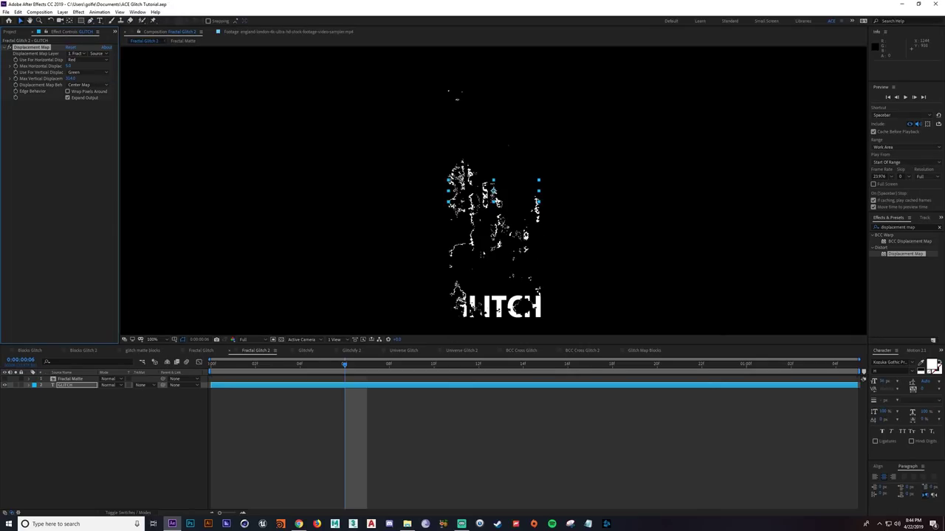
pyautogui.click(77, 387)
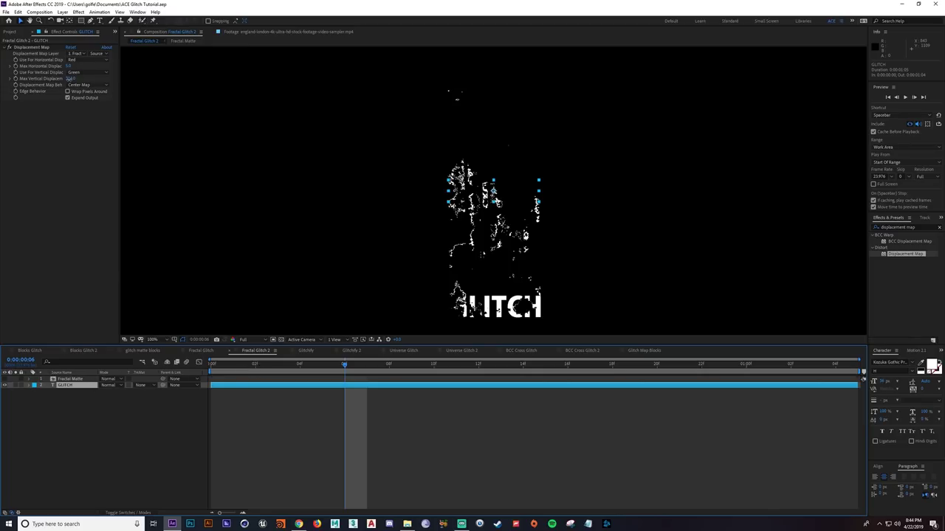
# Keyframe the GLITCH text's maximum vertical displacement from about 248 at frame 0 to 0 at frame 6
pyautogui.moveTo(72, 79); pyautogui.dragTo(16, 84)
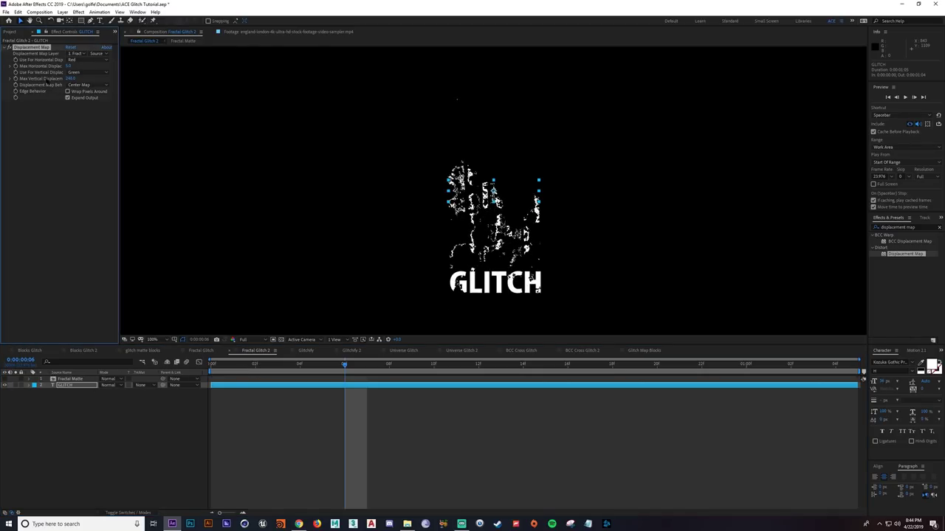
pyautogui.press('u')
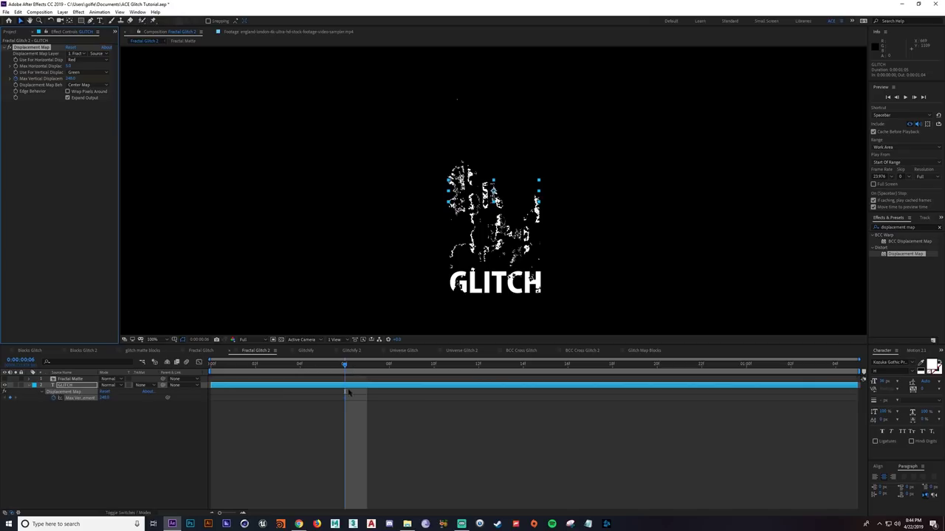
pyautogui.click(346, 398)
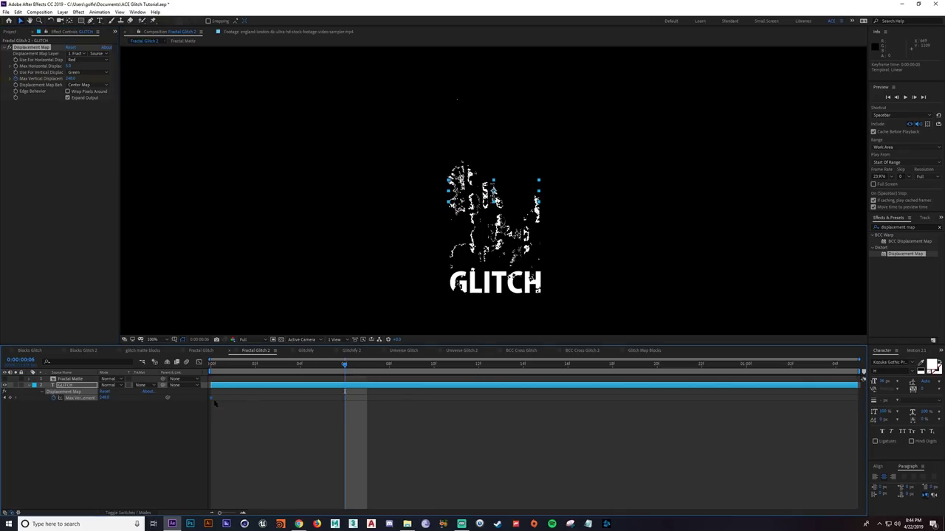
pyautogui.click(104, 398)
pyautogui.write('0')
pyautogui.press('Return')
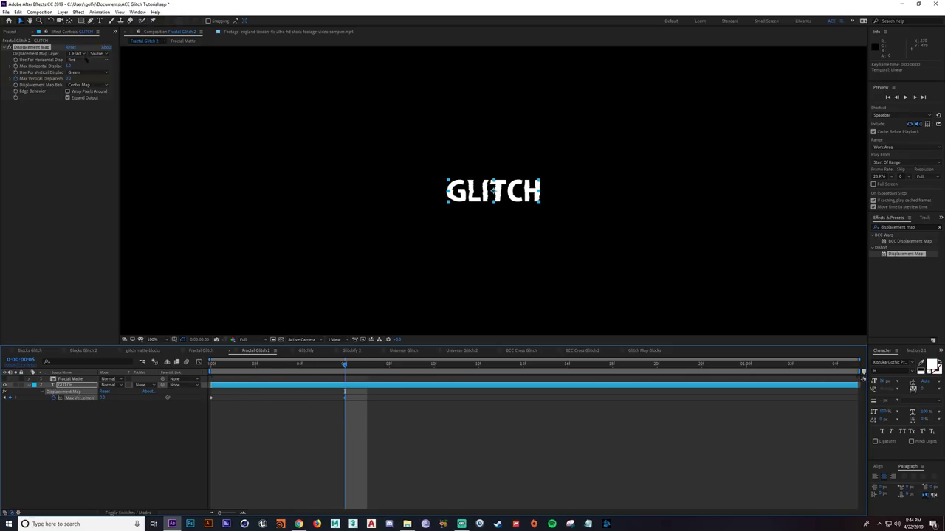
pyautogui.click(70, 67)
pyautogui.write('0')
pyautogui.press('Return')
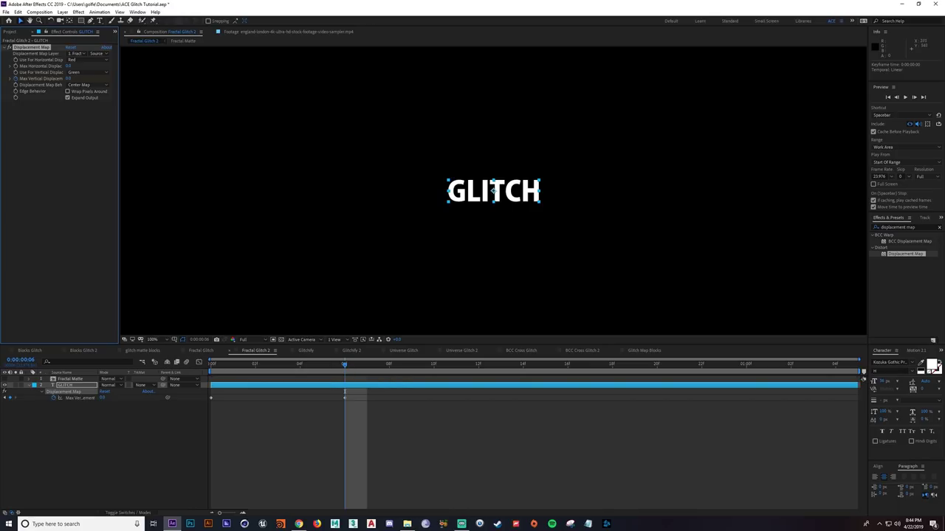
pyautogui.hotkey('ctrl', 'z')
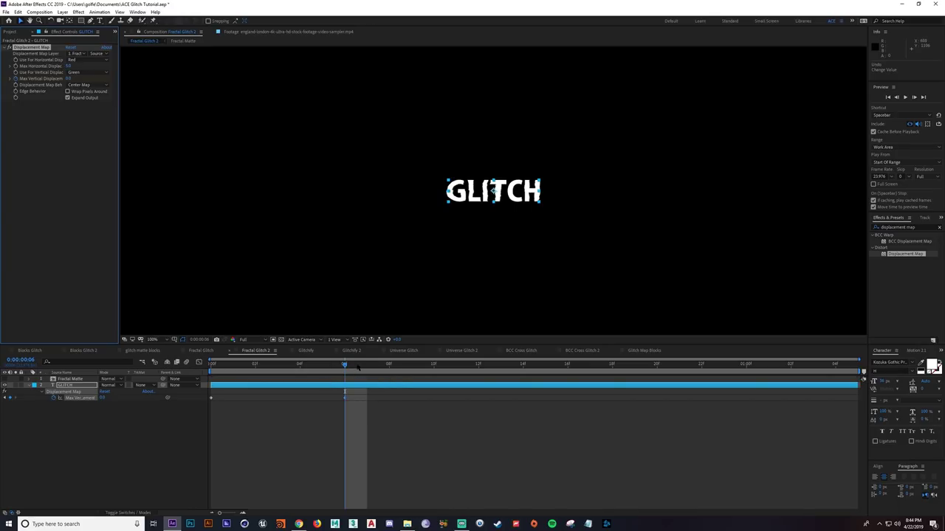
# Check the resting text up close at frame 10 and set its maximum horizontal displacement to 0
pyautogui.moveTo(355, 365); pyautogui.dragTo(446, 351)
pyautogui.scroll(1, 595, 269)
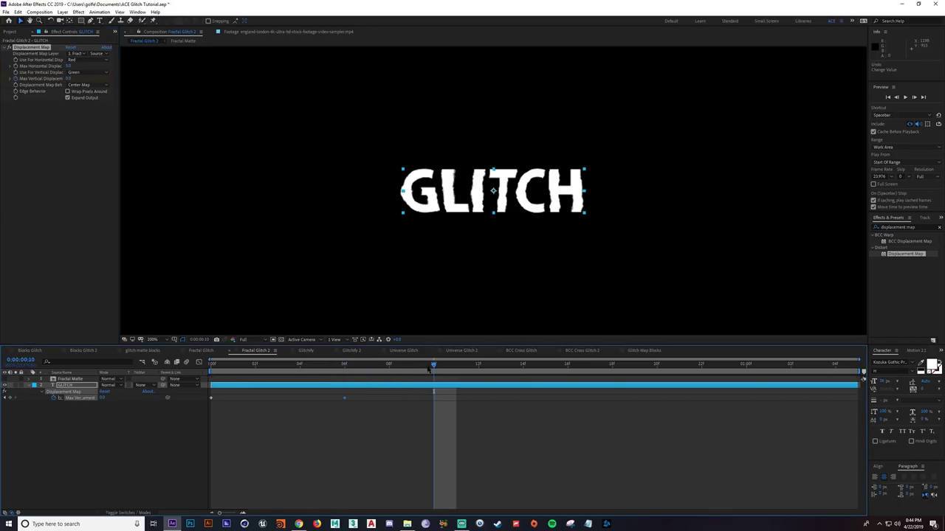
pyautogui.moveTo(68, 66); pyautogui.dragTo(145, 69)
pyautogui.click(68, 66)
pyautogui.write('0')
pyautogui.press('Return')
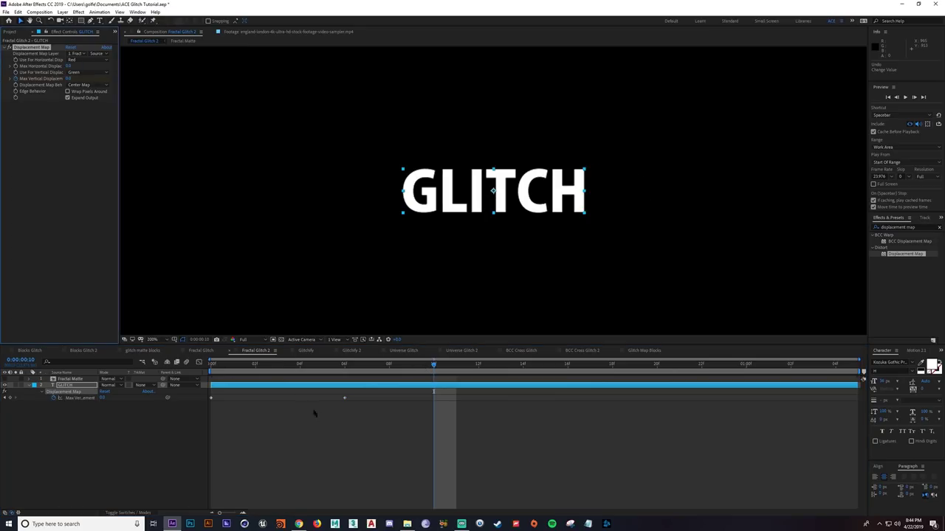
# Scrub through and play back the Fractal Glitch 2 text animation with the whole frame in view
pyautogui.click(310, 413)
pyautogui.moveTo(244, 365); pyautogui.dragTo(498, 377)
pyautogui.scroll(-2, 493, 328)
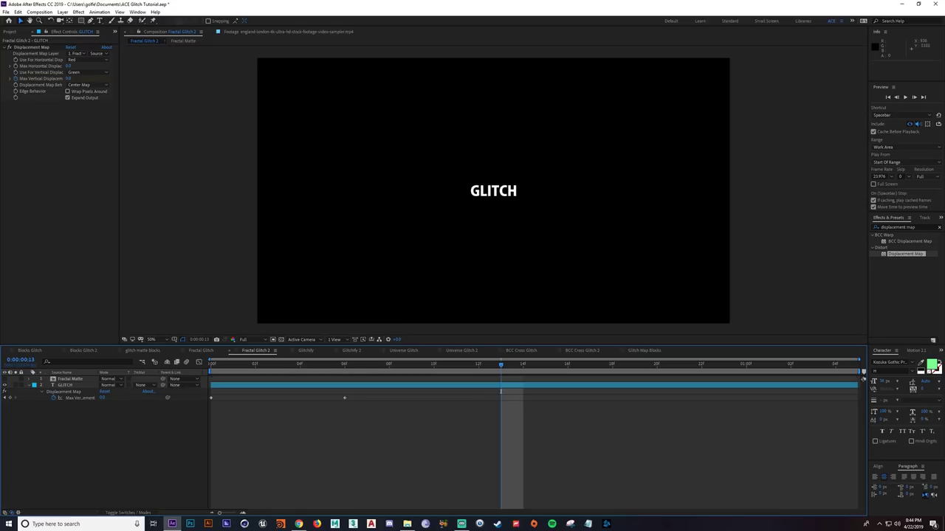
pyautogui.press('space')
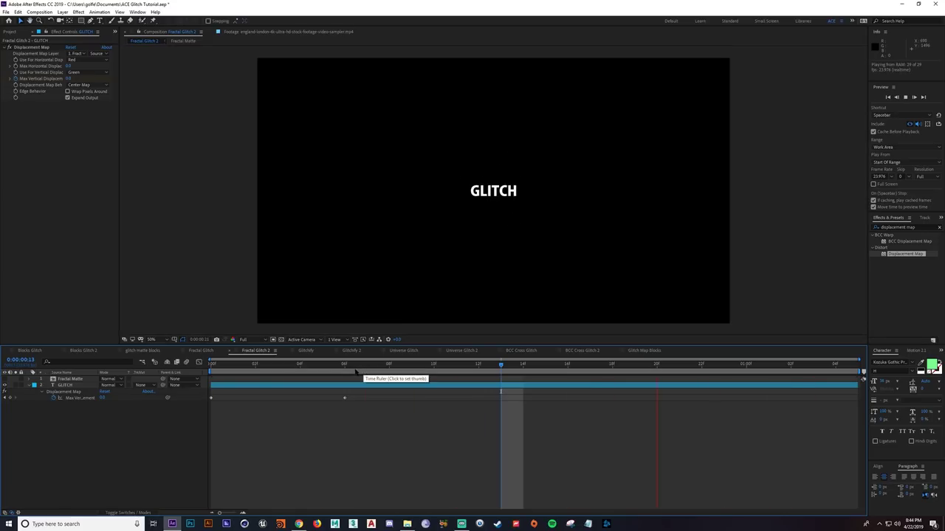
# Open the Glitchify composition, preview the glitched bridge footage, and show the settings of its Glitchify layer
pyautogui.click(306, 350)
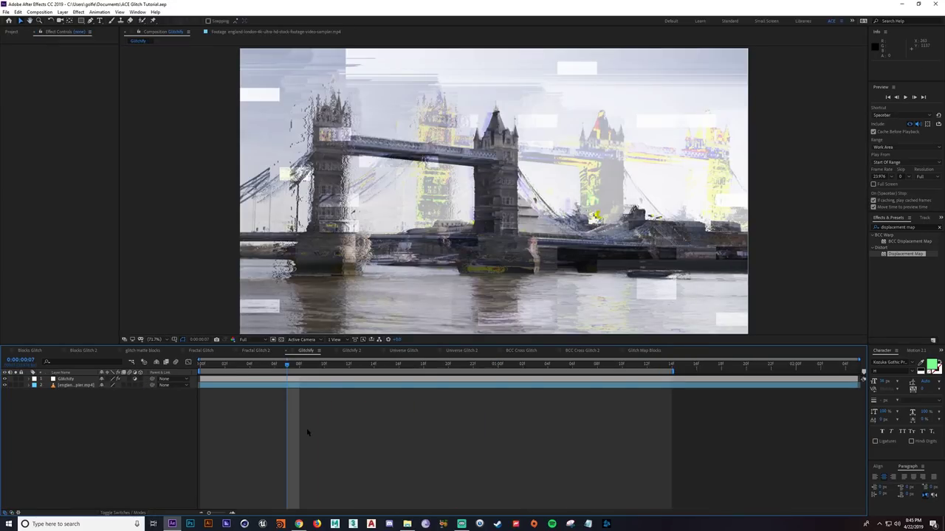
pyautogui.press('space')
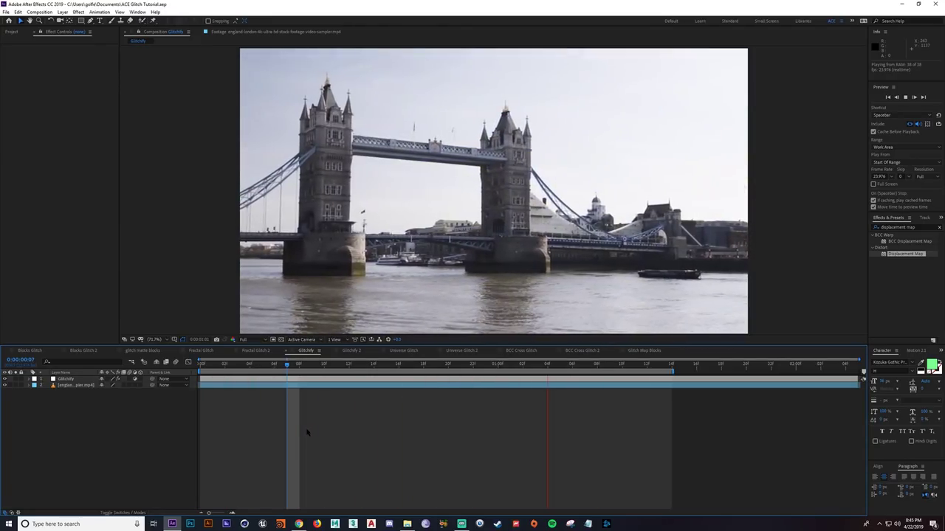
pyautogui.moveTo(285, 366); pyautogui.dragTo(440, 369)
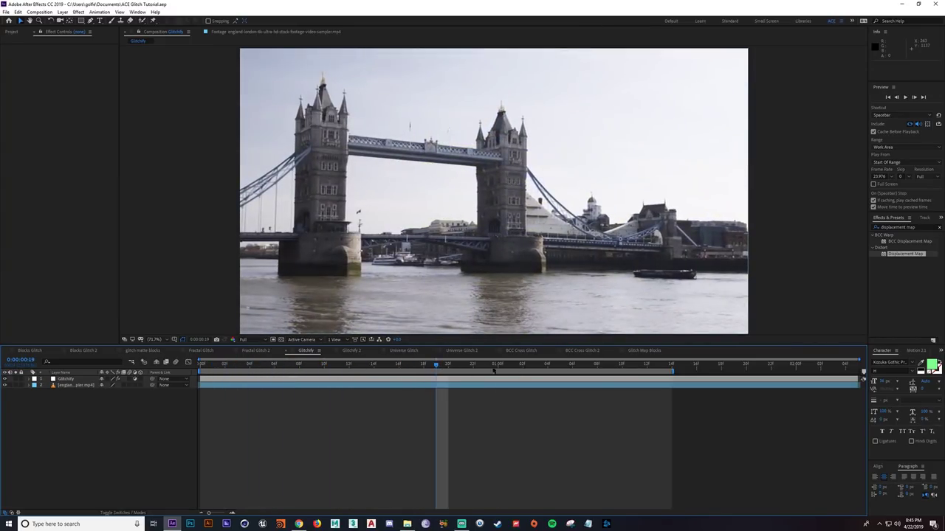
pyautogui.click(74, 379)
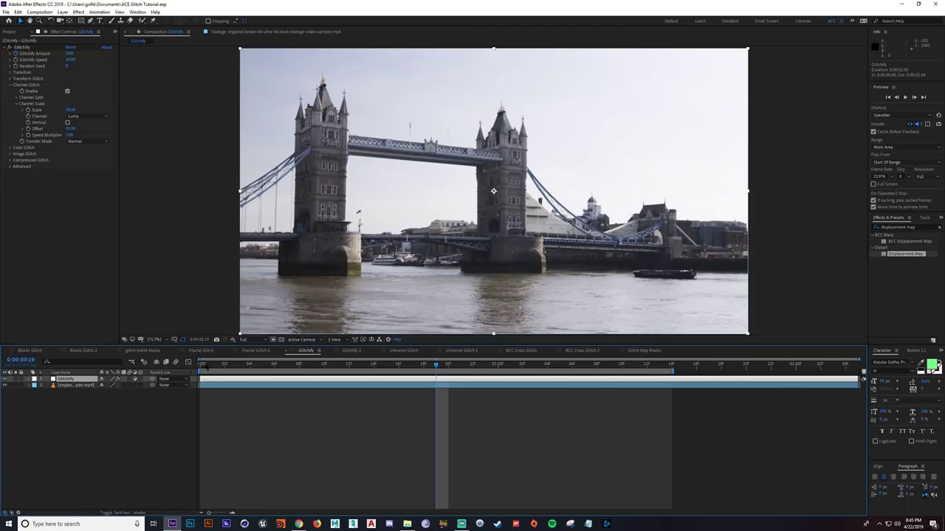
# Open the Glitchify 2 composition, show its Glitchify layer's settings, and preview the glitch on the bridge footage
pyautogui.click(351, 351)
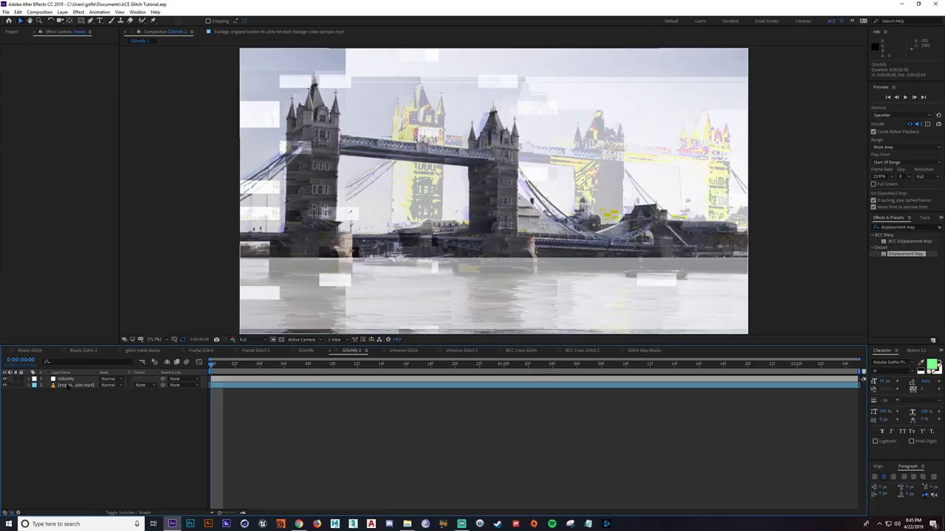
pyautogui.click(67, 379)
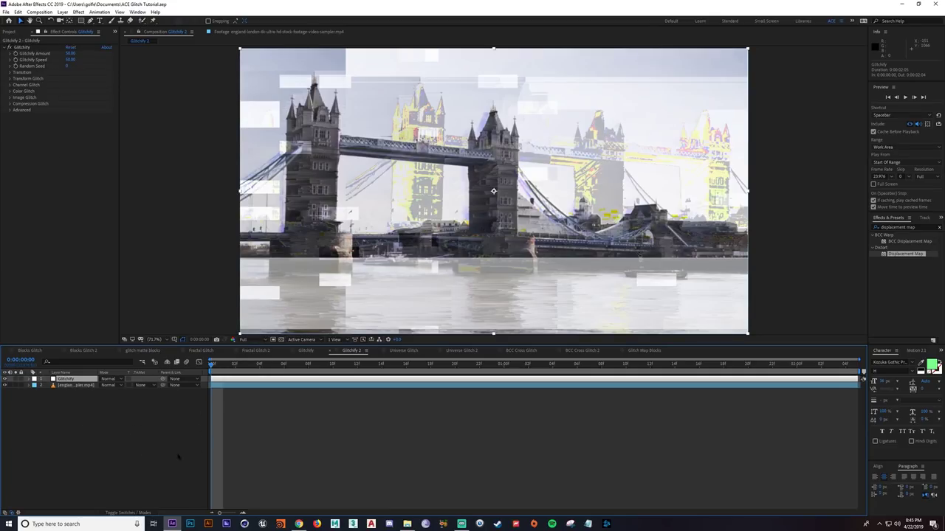
pyautogui.click(122, 451)
pyautogui.press('space')
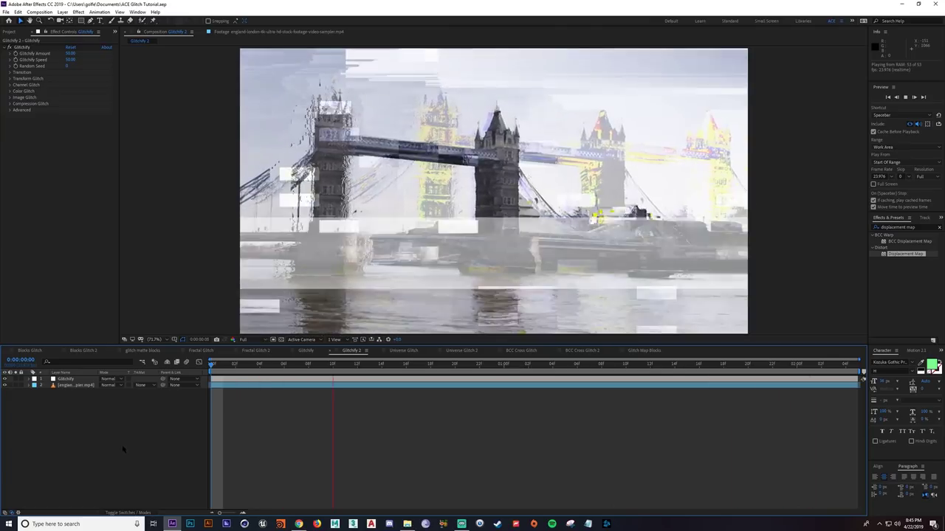
pyautogui.press('space')
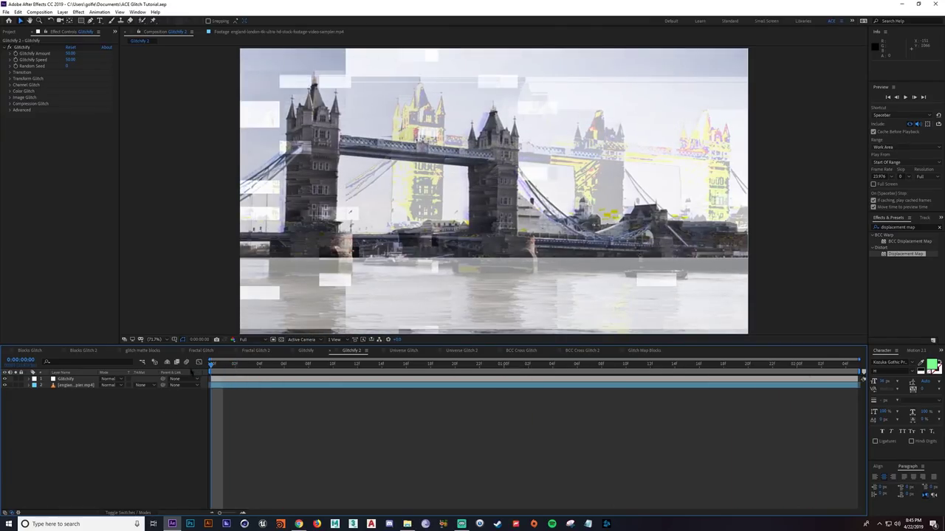
# Keyframe the Glitchify layer's Glitchify Amount from 100 at frame 0 to 0 at frame 17
pyautogui.click(382, 147)
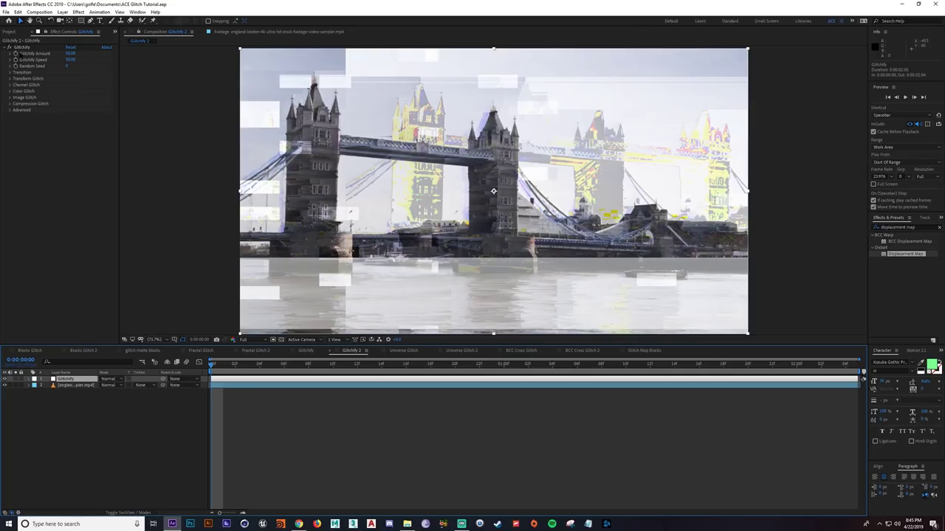
pyautogui.click(16, 48)
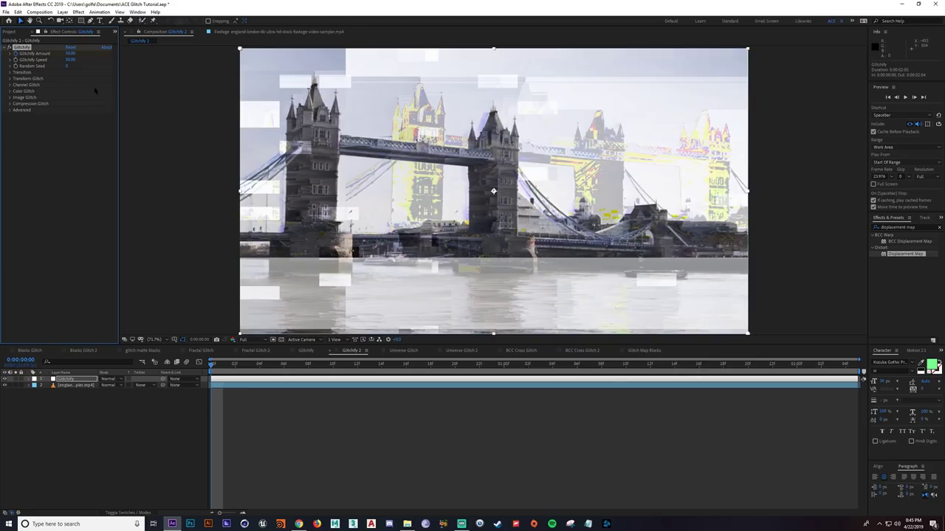
pyautogui.moveTo(117, 53); pyautogui.dragTo(123, 54)
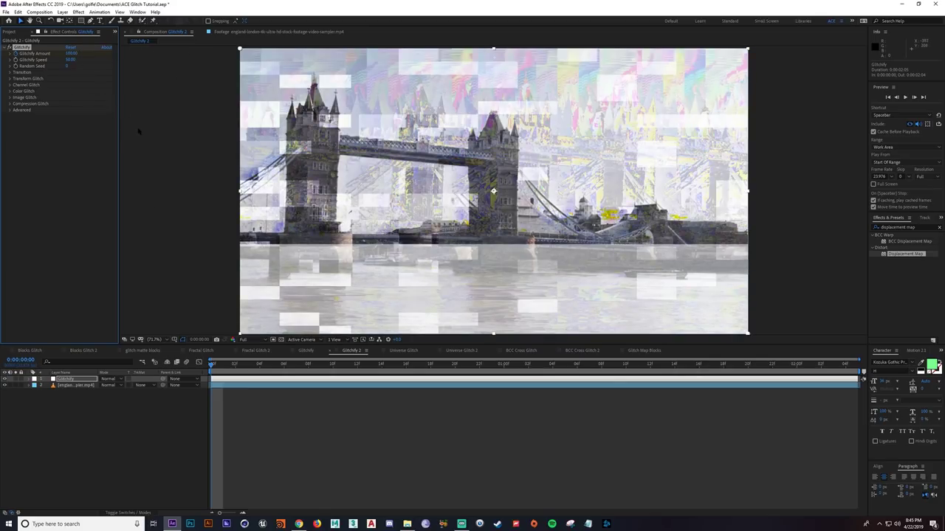
pyautogui.press('e')
pyautogui.moveTo(225, 367); pyautogui.dragTo(296, 366)
# Play back and scrub the Glitchify Amount animation, and collapse the Glitchify layer's properties
pyautogui.press('space')
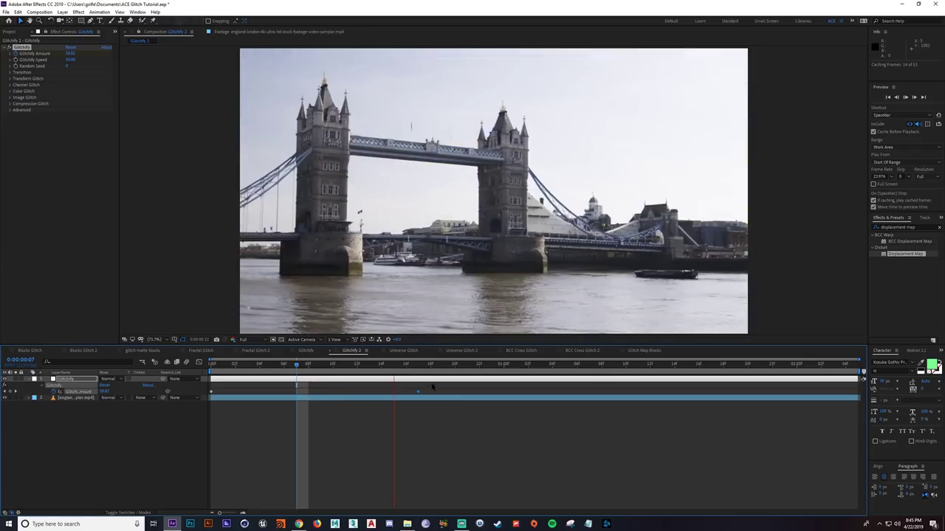
pyautogui.press('space')
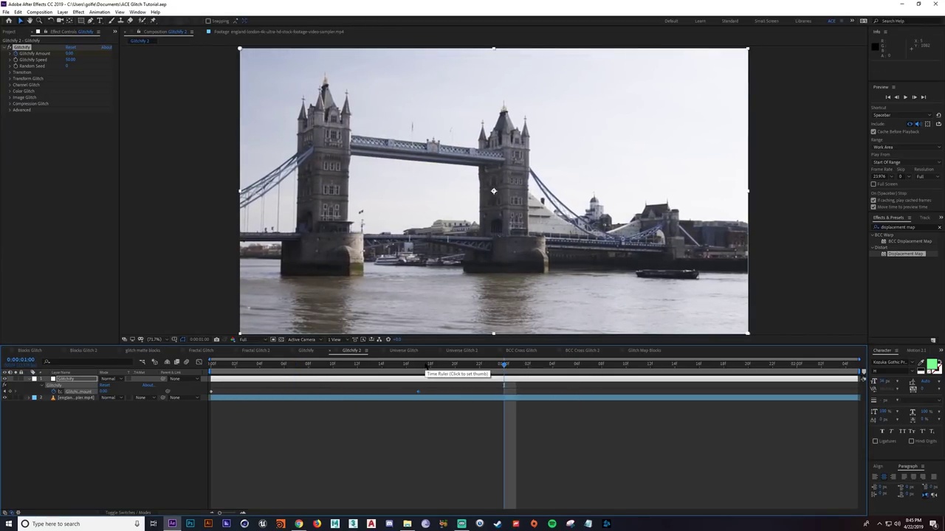
pyautogui.moveTo(424, 367); pyautogui.dragTo(237, 369)
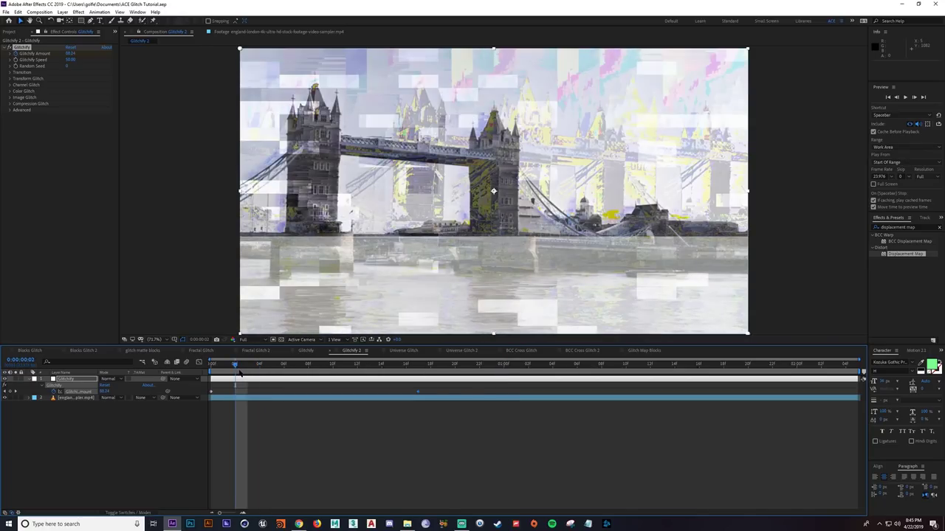
pyautogui.press('pageup')
pyautogui.click(33, 380)
pyautogui.click(72, 428)
pyautogui.click(28, 379)
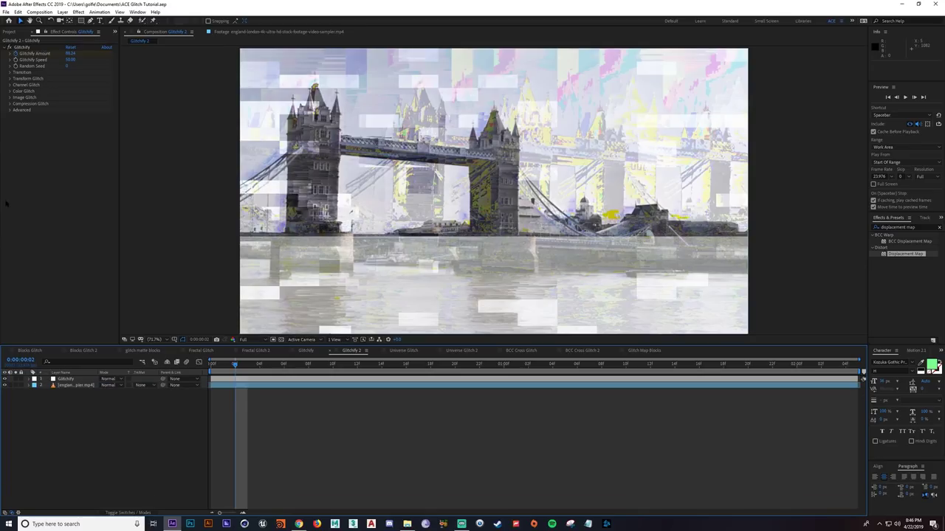
# Raise Glitchify's Transition Completion to 100 and keyframe it at frame 0
pyautogui.click(10, 72)
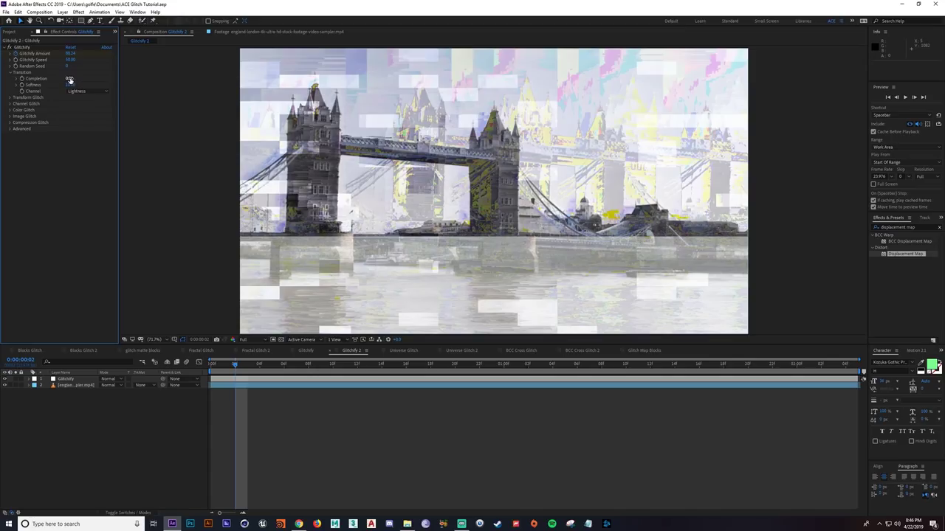
pyautogui.moveTo(70, 79); pyautogui.dragTo(152, 80)
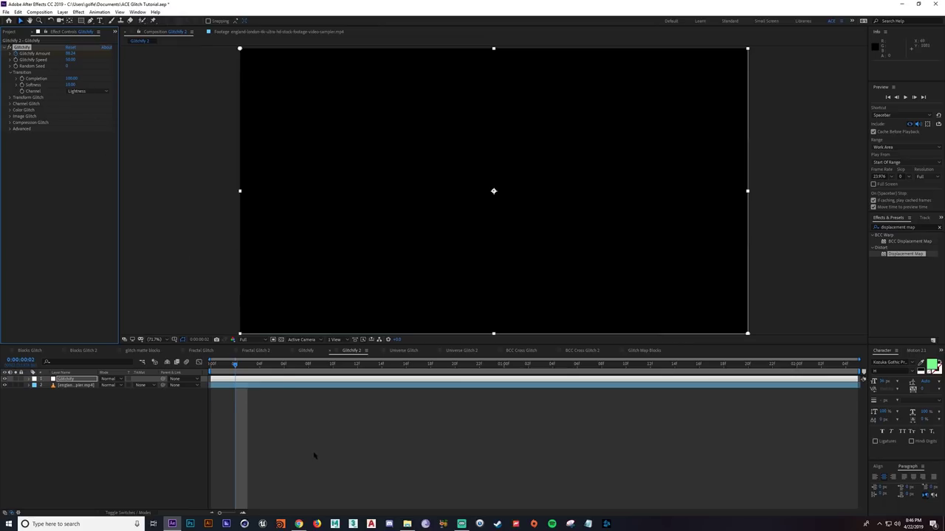
pyautogui.press('u')
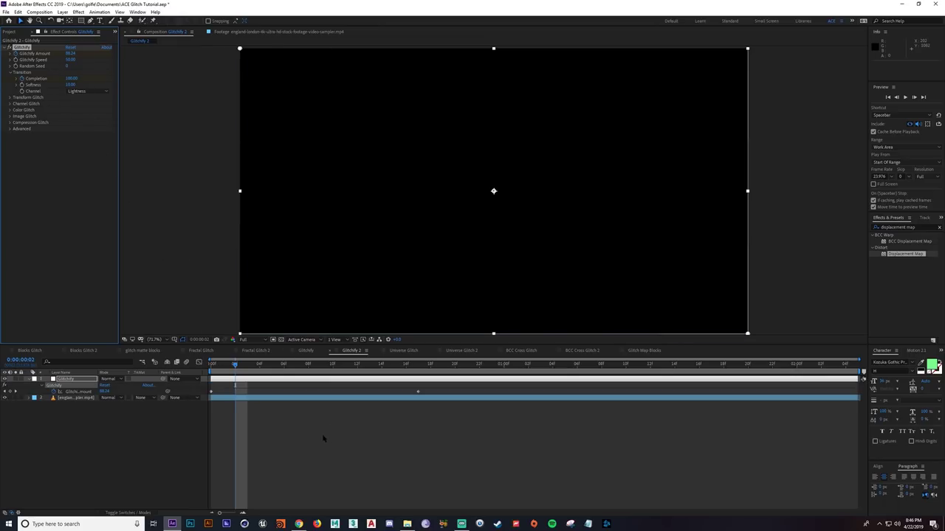
pyautogui.press('u')
pyautogui.press('u')
pyautogui.moveTo(235, 411); pyautogui.dragTo(218, 411)
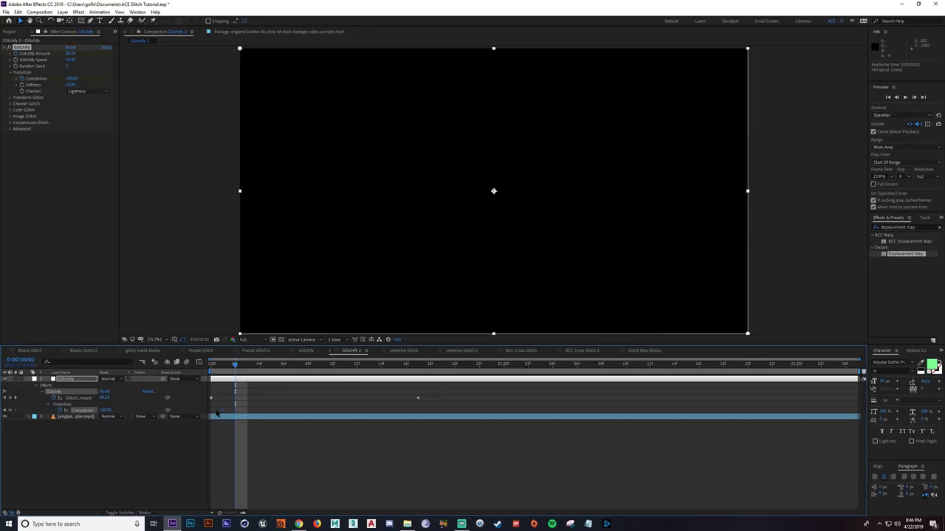
# Keyframe the Transition Completion at 0 on frame 16 and preview the transition over the bridge footage
pyautogui.moveTo(283, 364); pyautogui.dragTo(406, 364)
pyautogui.click(71, 79)
pyautogui.write('0')
pyautogui.press('Return')
pyautogui.moveTo(220, 365); pyautogui.dragTo(422, 374)
pyautogui.press('space')
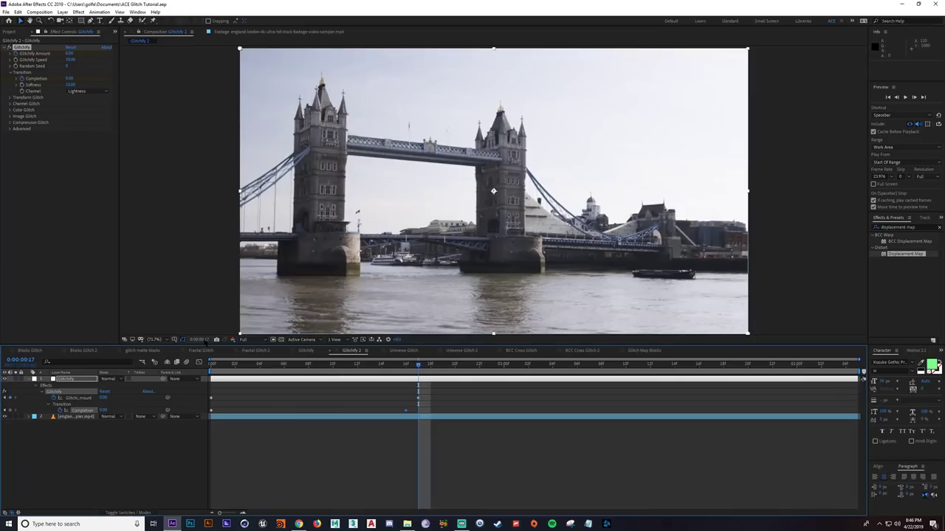
# Undo the Transition Completion keyframes and collapse the Transition settings
pyautogui.hotkey('ctrl', 'z')
pyautogui.hotkey('ctrl', 'z')
pyautogui.hotkey('ctrl', 'z')
pyautogui.click(10, 72)
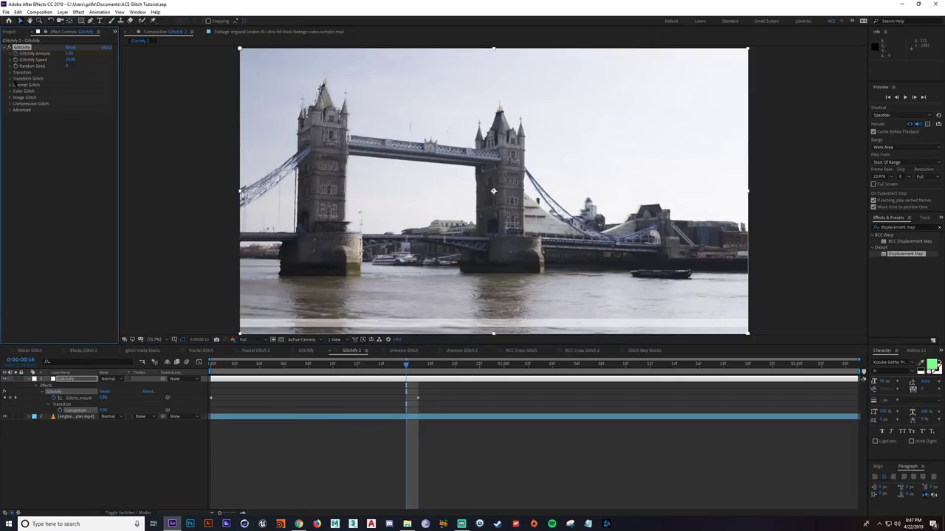
# Try shifting the Transform Glitch Position at frame 4, undo it, and try a higher Scale and Scale Wiggle
pyautogui.click(10, 78)
pyautogui.moveTo(288, 365); pyautogui.dragTo(259, 366)
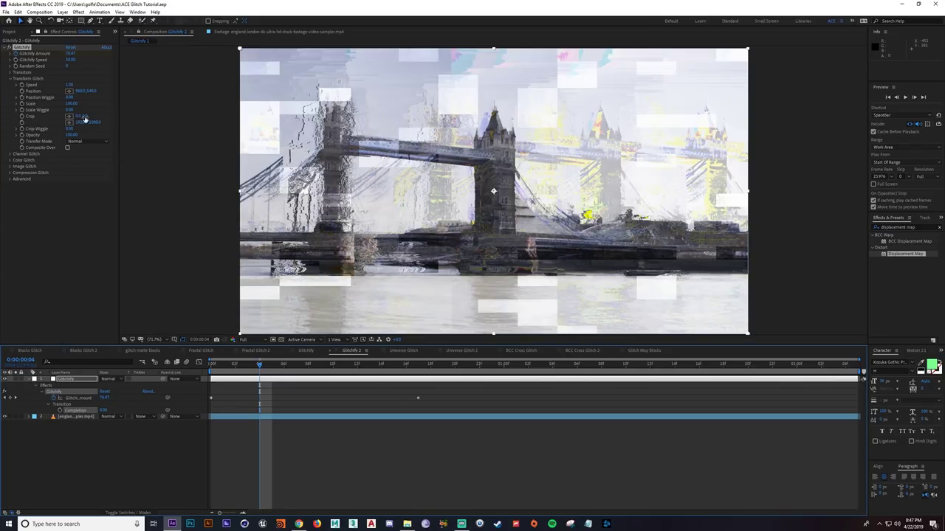
pyautogui.moveTo(87, 90); pyautogui.dragTo(111, 96)
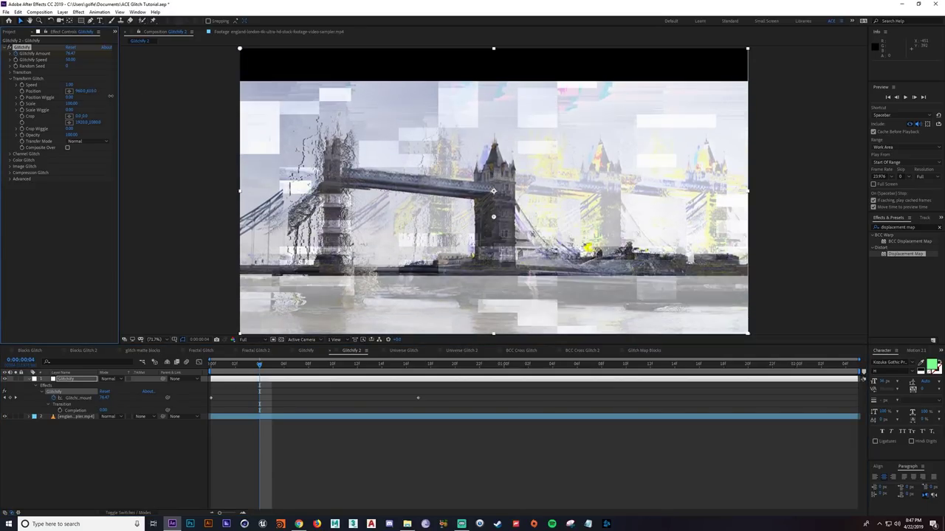
pyautogui.hotkey('ctrl', 'z')
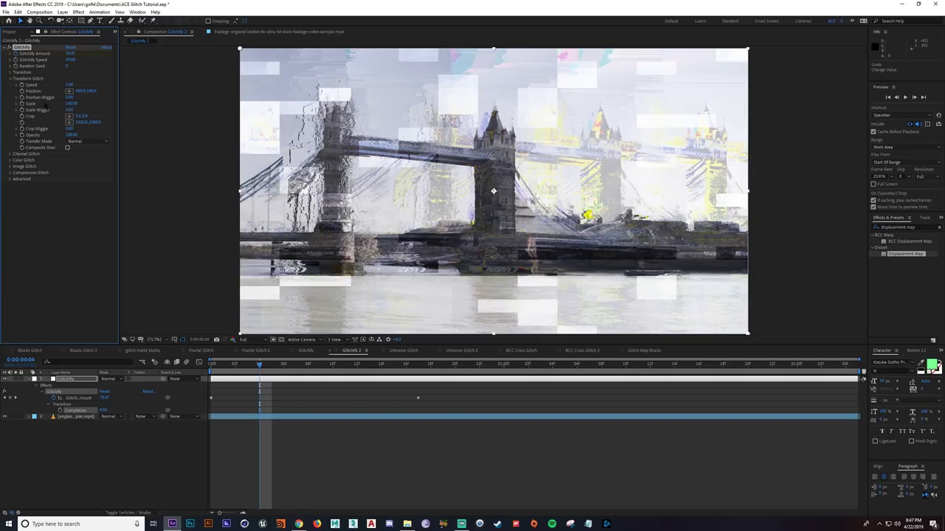
pyautogui.moveTo(71, 104); pyautogui.dragTo(85, 104)
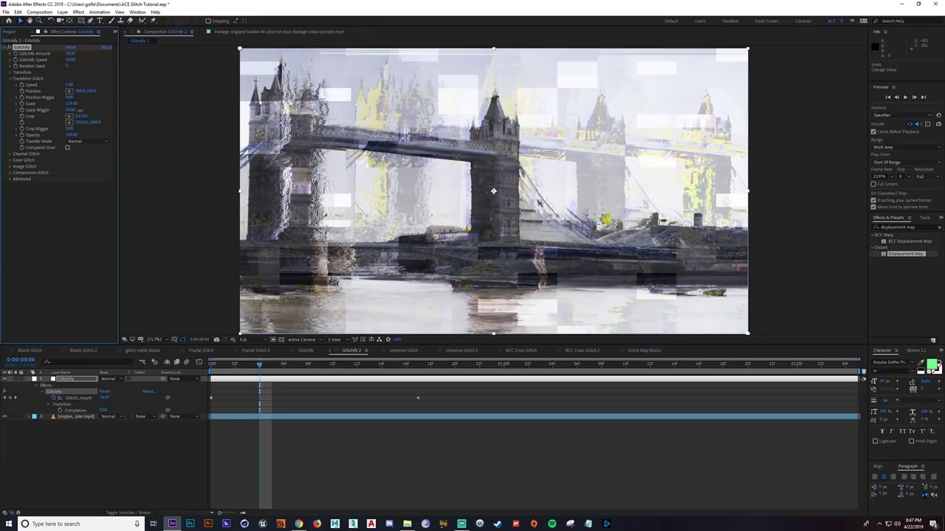
# Remove the Glitchify Amount keyframes at frame 0, keeping the Amount at 100, and preview the glitch
pyautogui.moveTo(260, 365); pyautogui.dragTo(210, 368)
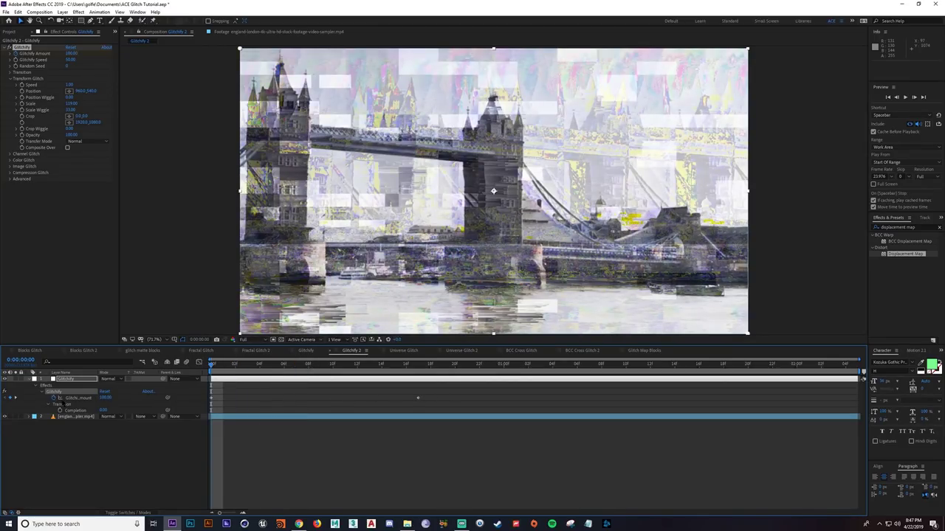
pyautogui.click(285, 451)
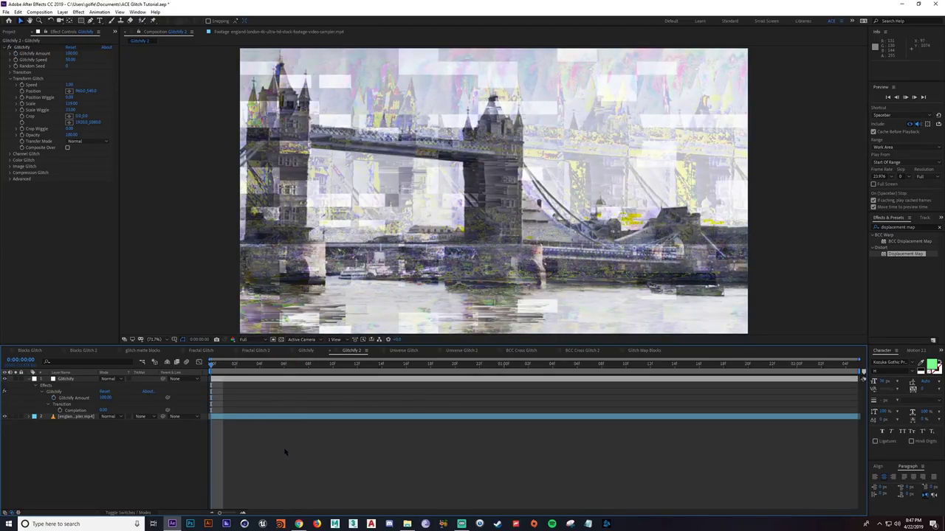
pyautogui.press('space')
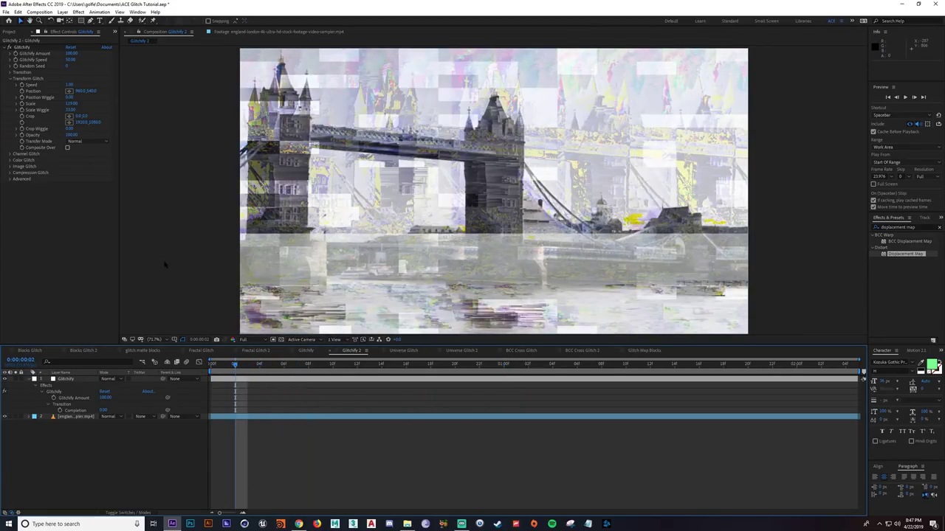
# Return the Transform Glitch Scale to 100 and its Scale Wiggle to 0
pyautogui.click(71, 104)
pyautogui.write('110')
pyautogui.press('Return')
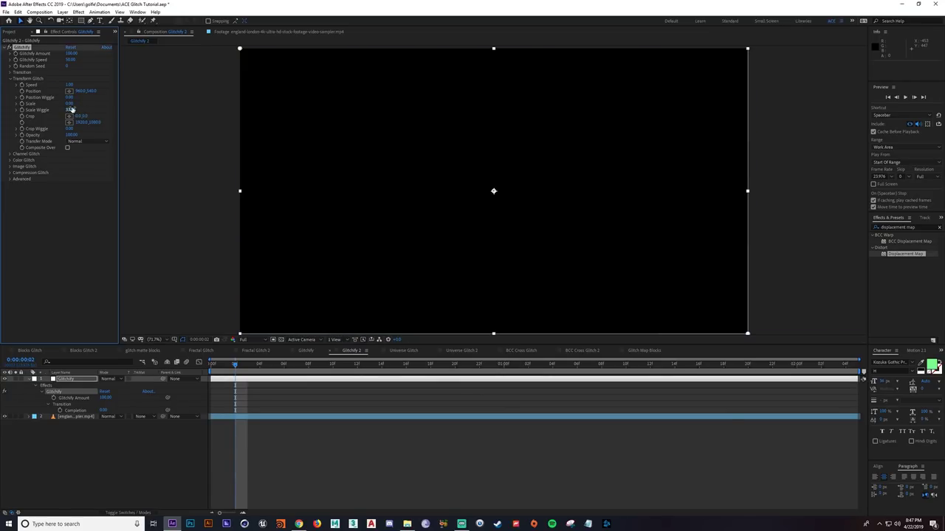
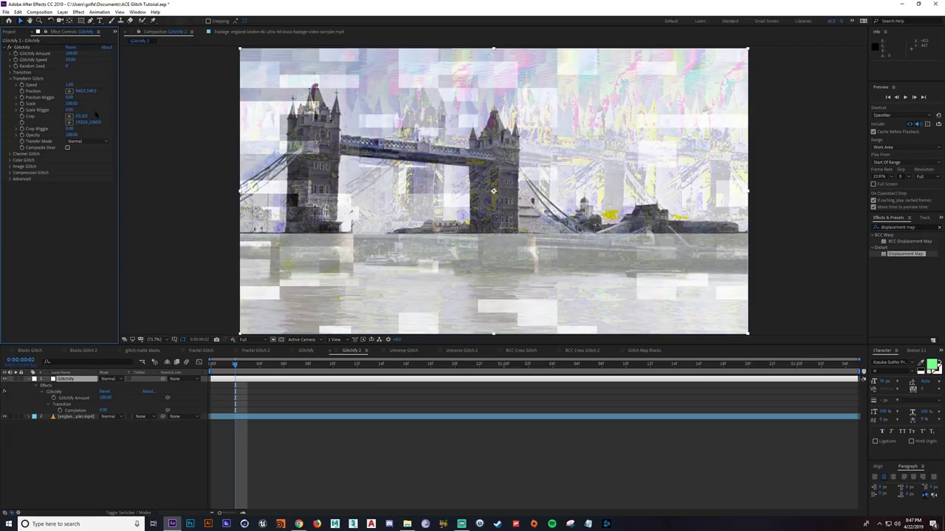
# Try cropping the footage with Transform Glitch's Crop point, undo the crop, and collapse the Transform Glitch settings
pyautogui.moveTo(83, 116); pyautogui.dragTo(273, 126)
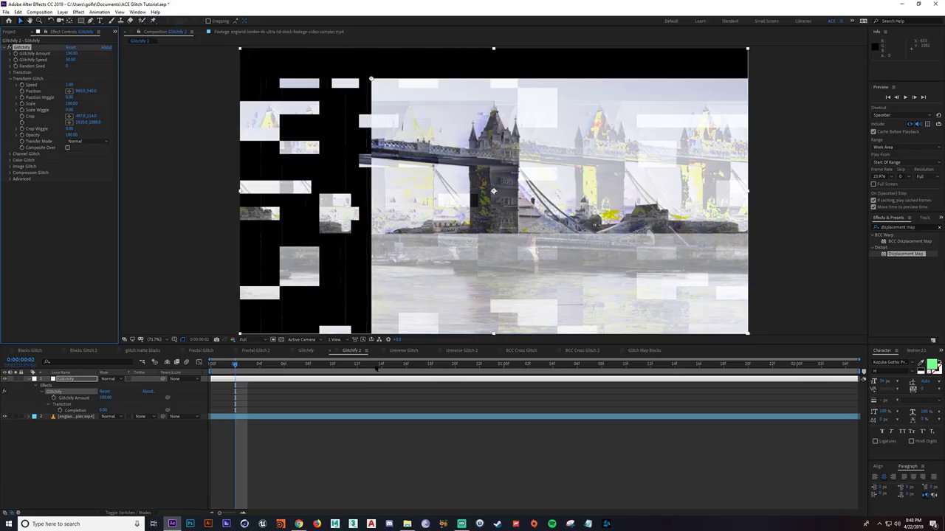
pyautogui.hotkey('ctrl', 'z')
pyautogui.hotkey('ctrl', 'z')
pyautogui.click(10, 78)
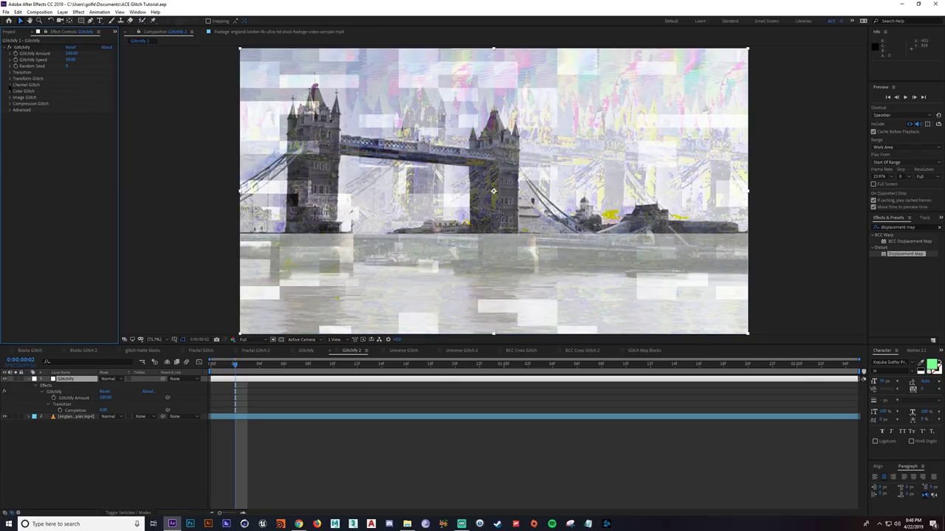
# Expand the Channel, Color, Image and Compression Glitch settings, and disable Color Glitch and Image Glitch
pyautogui.click(10, 85)
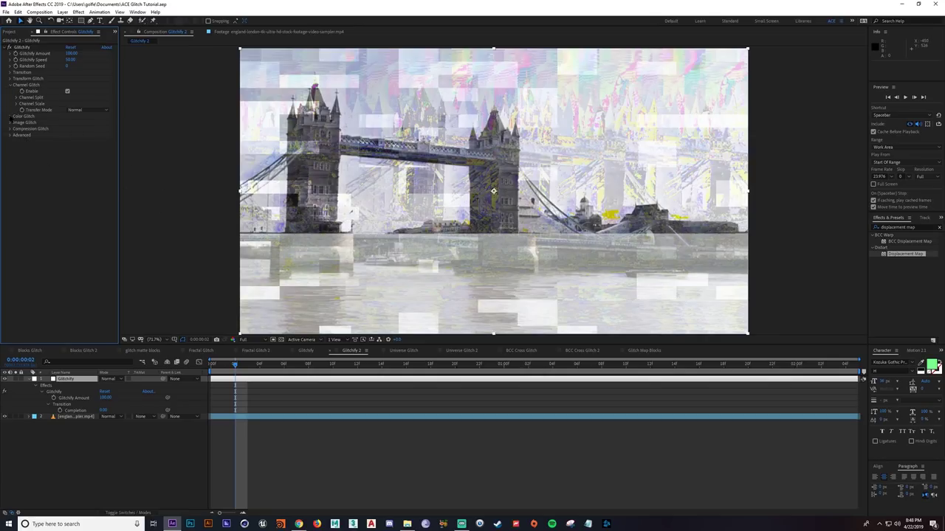
pyautogui.click(10, 116)
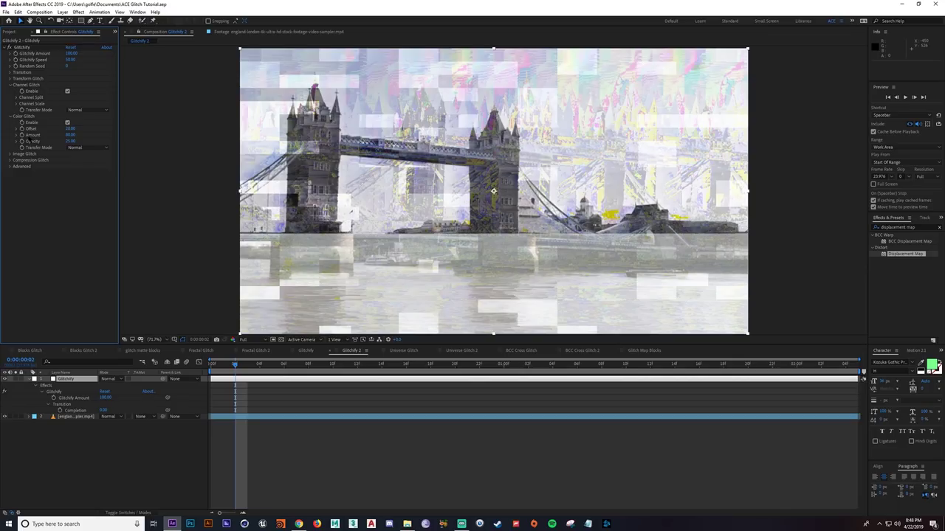
pyautogui.click(10, 154)
pyautogui.click(10, 198)
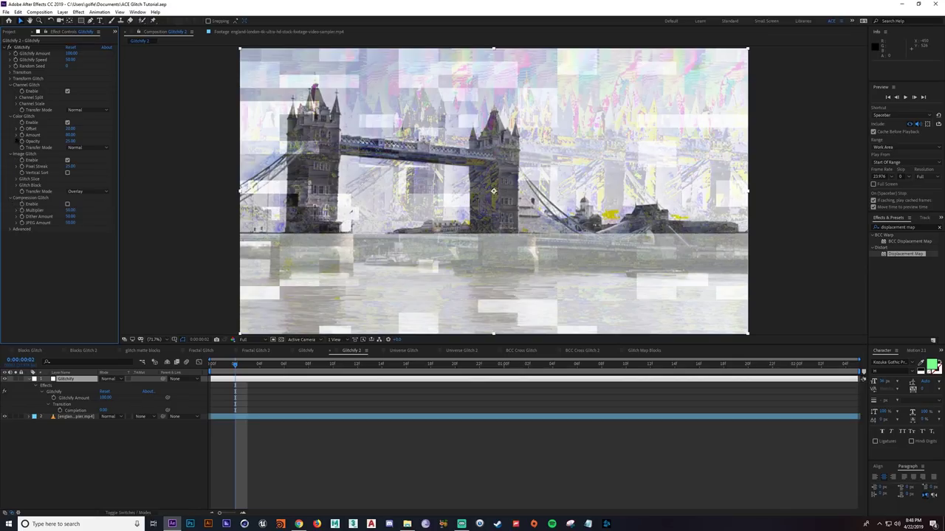
pyautogui.click(67, 122)
pyautogui.click(67, 159)
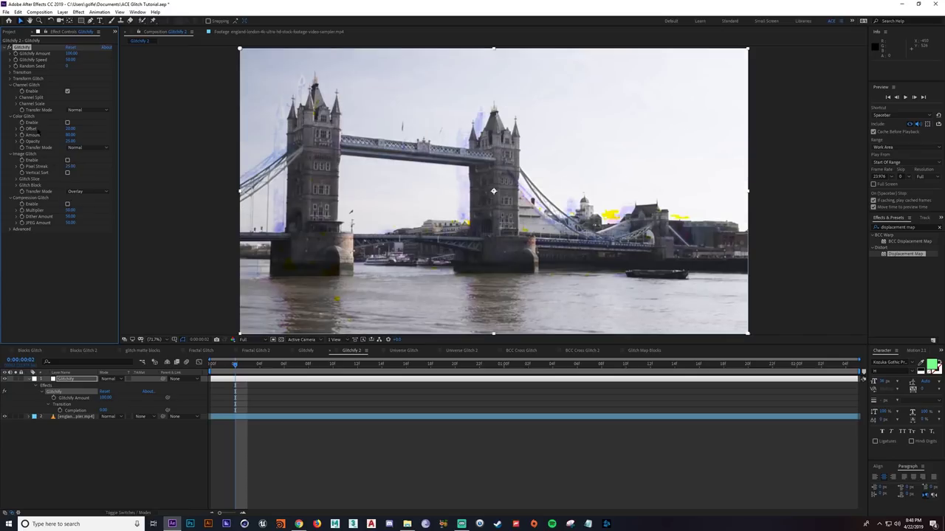
# Toggle Channel Glitch off and on at frame 6 to compare, and examine its distortion close up
pyautogui.moveTo(236, 363); pyautogui.dragTo(285, 379)
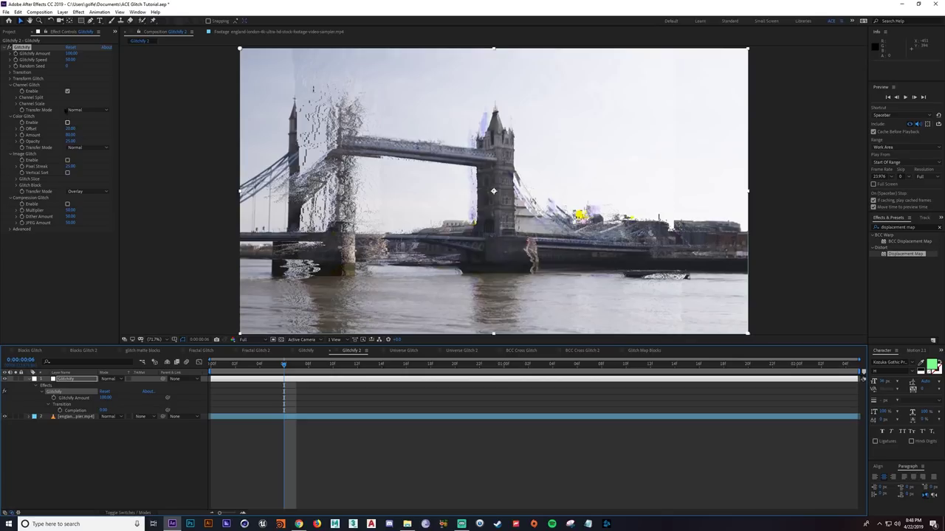
pyautogui.click(67, 92)
pyautogui.click(67, 91)
pyautogui.click(67, 92)
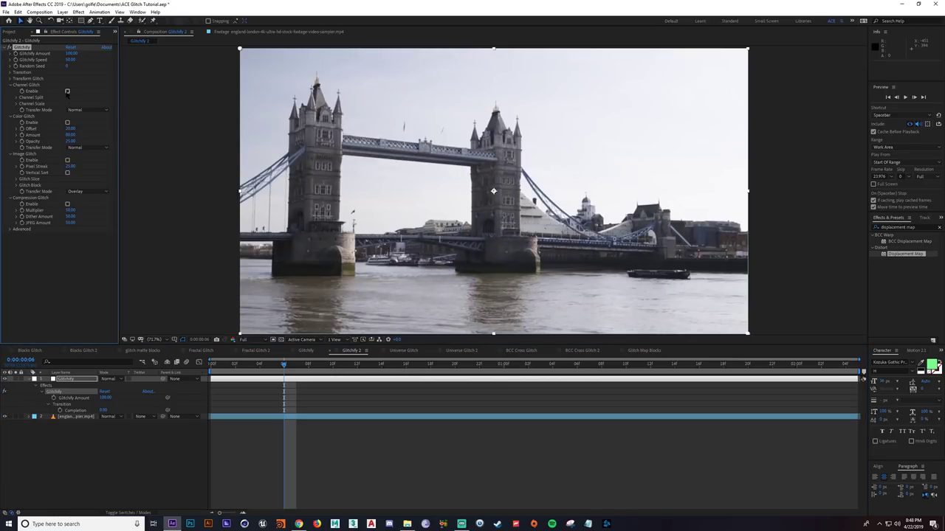
pyautogui.click(68, 91)
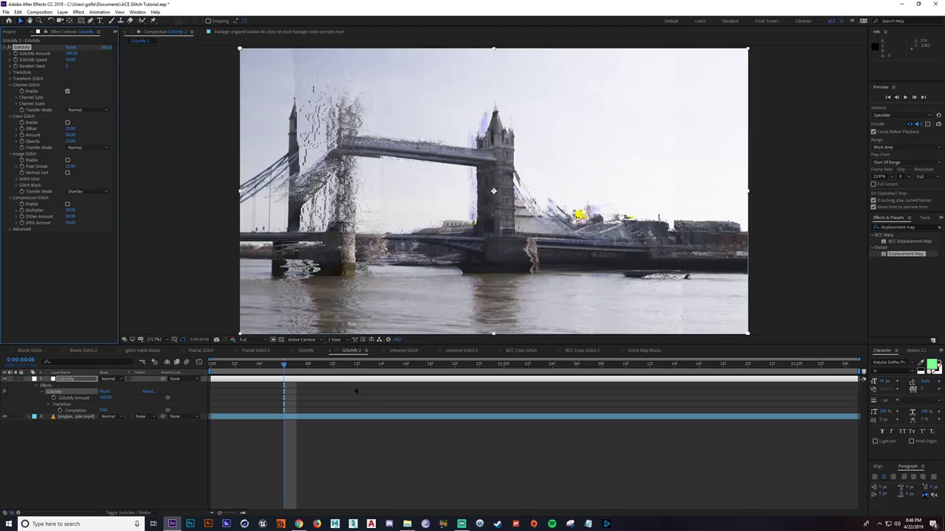
pyautogui.scroll(2, 351, 228)
pyautogui.press(',')
pyautogui.press(',')
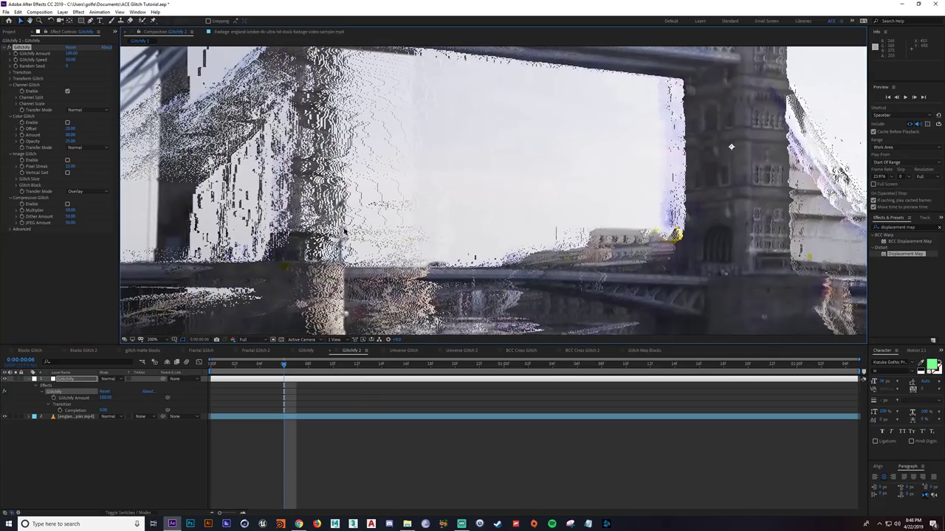
pyautogui.hotkey('shift', '/')
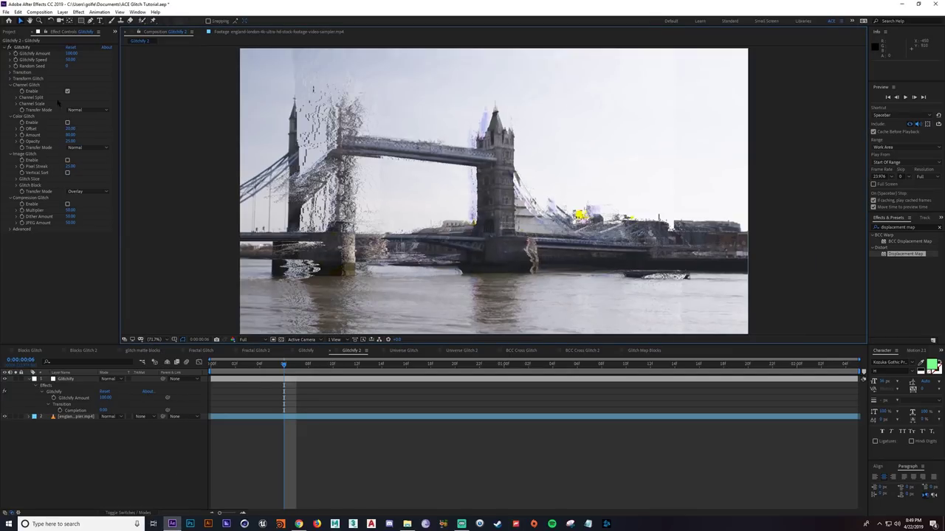
# Expand Channel Split and Channel Scale, try out different Horizontal Amount and Scale values, and undo both changes
pyautogui.click(15, 99)
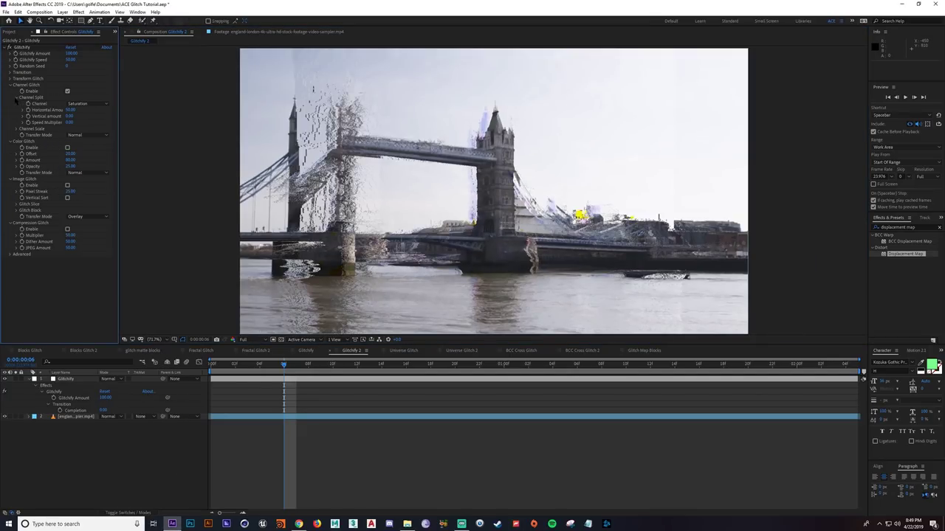
pyautogui.moveTo(74, 111); pyautogui.dragTo(90, 126)
pyautogui.hotkey('ctrl', 'z')
pyautogui.click(13, 129)
pyautogui.moveTo(71, 136); pyautogui.dragTo(111, 136)
pyautogui.hotkey('ctrl', 'z')
# Keyframe the Channel Scale group's Scale at frames 0 and 19, with a much higher value at frame 0
pyautogui.click(29, 135)
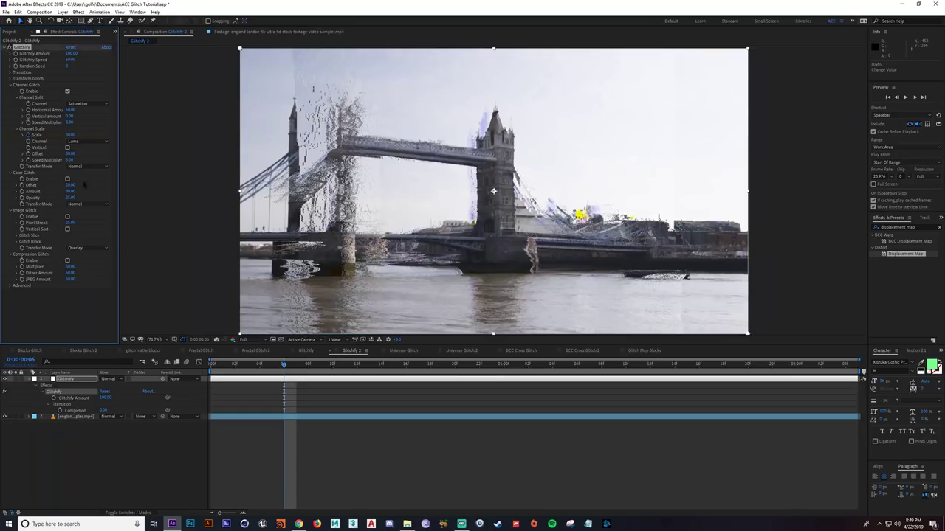
pyautogui.press('u')
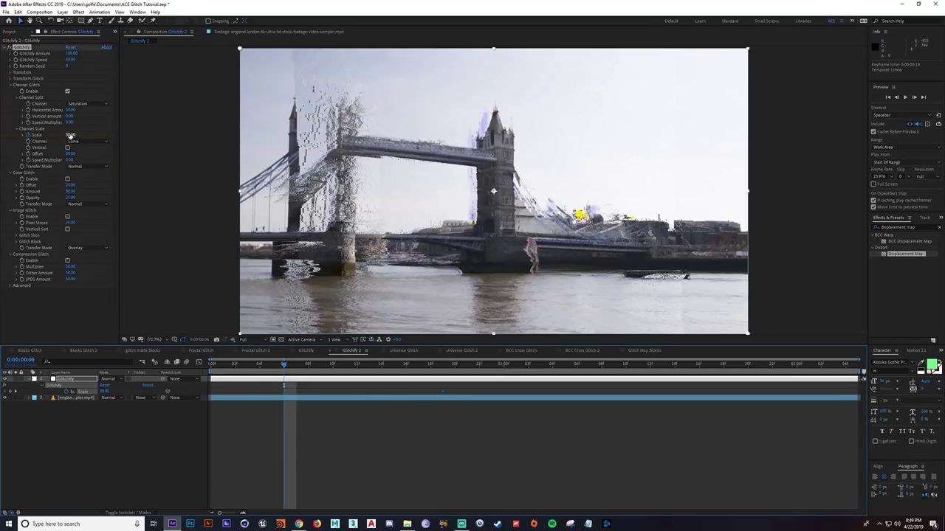
pyautogui.moveTo(71, 135); pyautogui.dragTo(182, 142)
pyautogui.moveTo(284, 392); pyautogui.dragTo(214, 392)
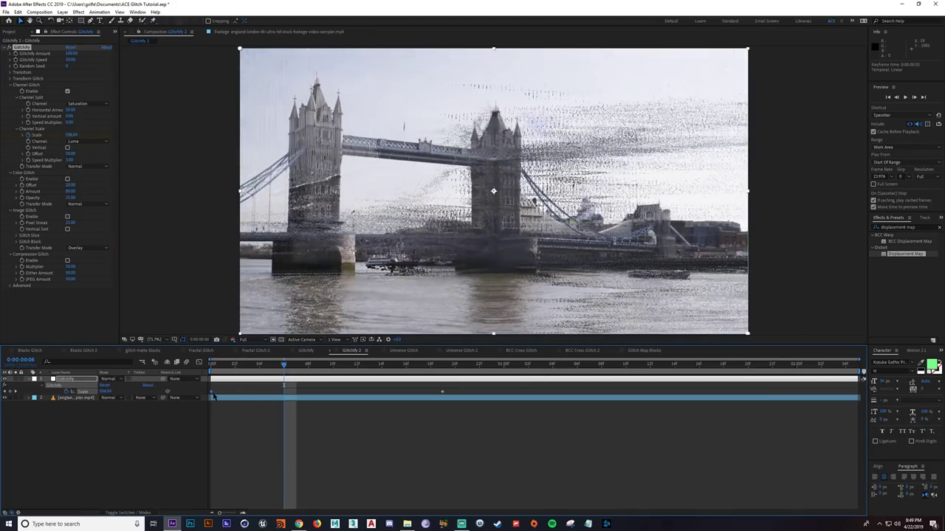
# Set the Channel Scale group's Scale to 0 at frame 19, and play back and scrub the animation
pyautogui.press('space')
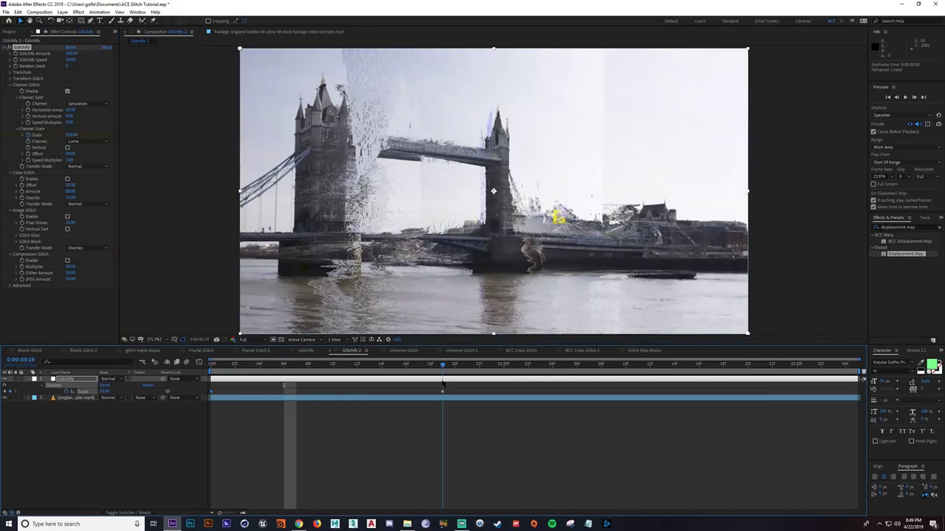
pyautogui.click(73, 135)
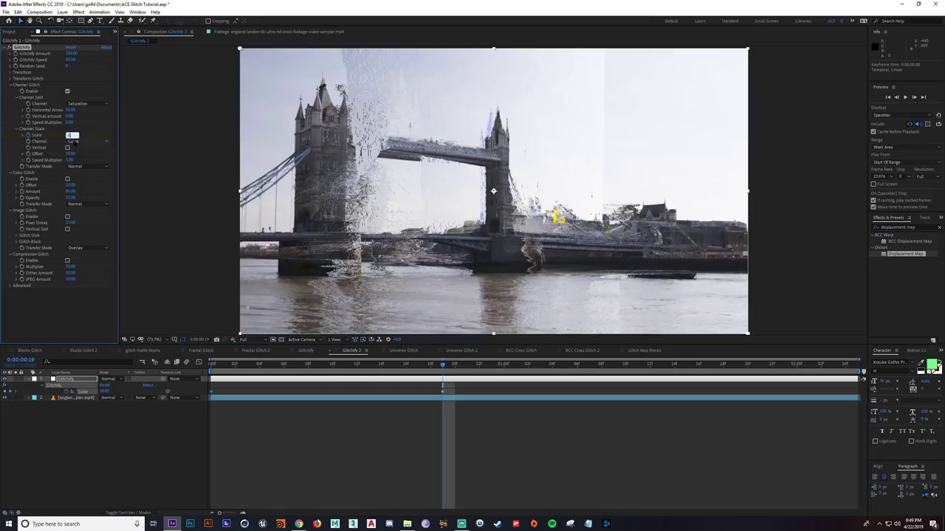
pyautogui.write('0')
pyautogui.press('Return')
pyautogui.moveTo(406, 366); pyautogui.dragTo(234, 367)
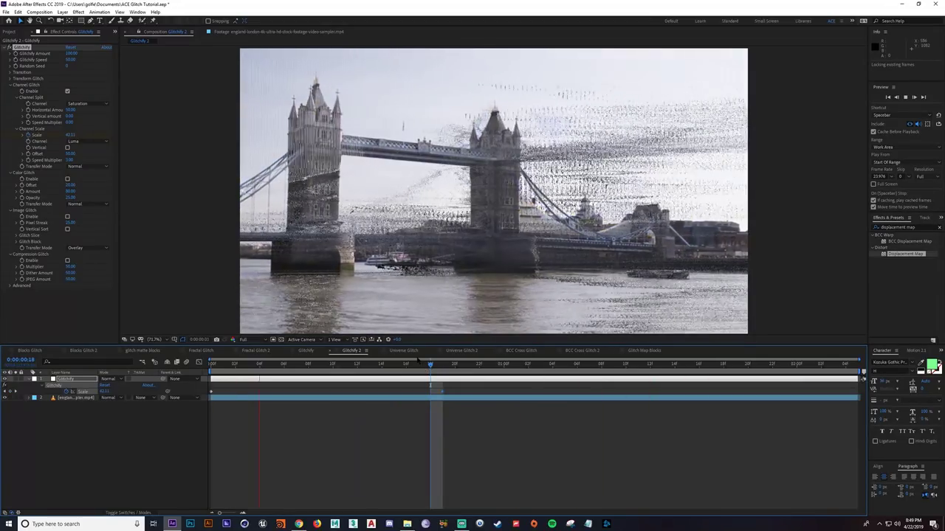
pyautogui.click(417, 364)
pyautogui.moveTo(405, 370); pyautogui.dragTo(372, 370)
pyautogui.click(443, 369)
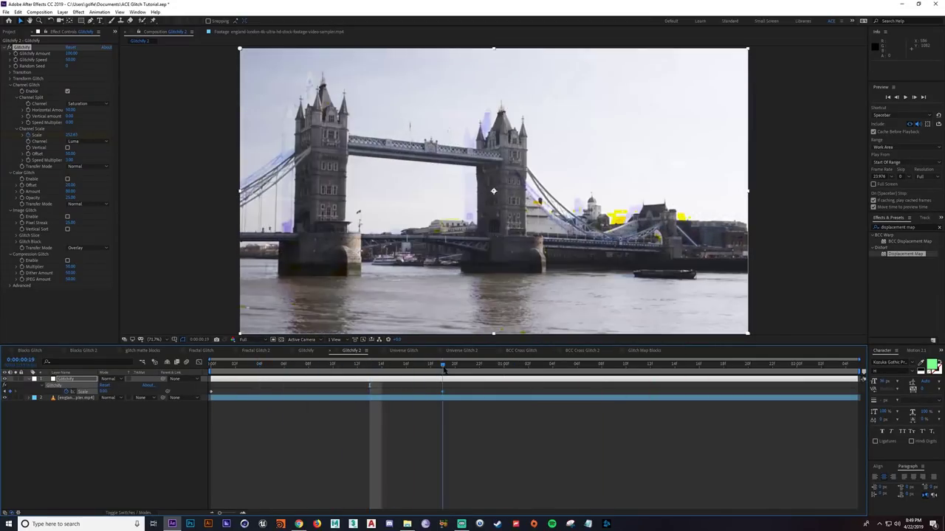
# Remove the Channel Scale keyframes and set the Scale to 44 while viewing frame 10
pyautogui.click(28, 136)
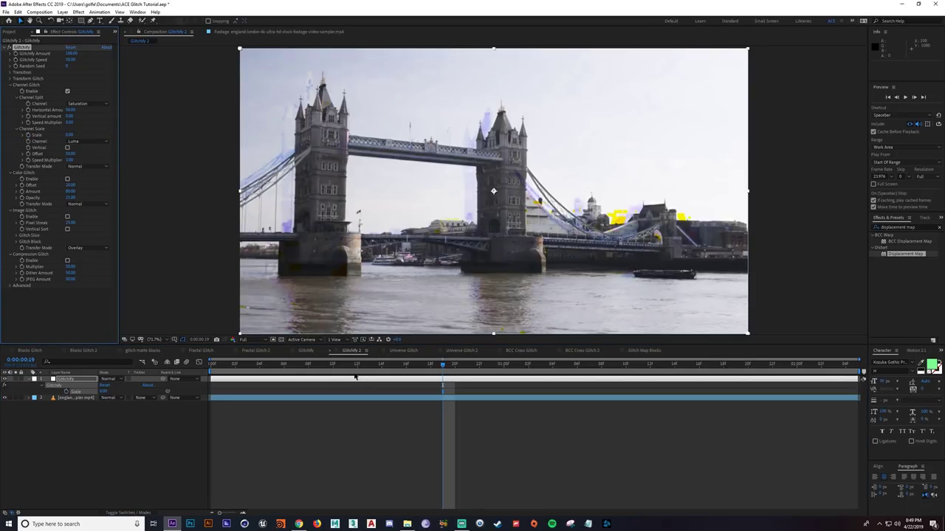
pyautogui.click(333, 364)
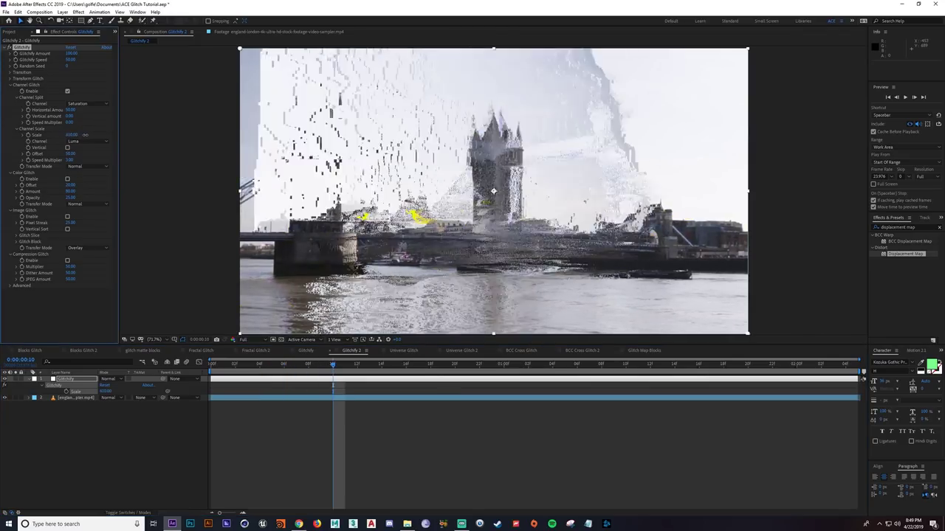
pyautogui.moveTo(70, 135); pyautogui.dragTo(68, 136)
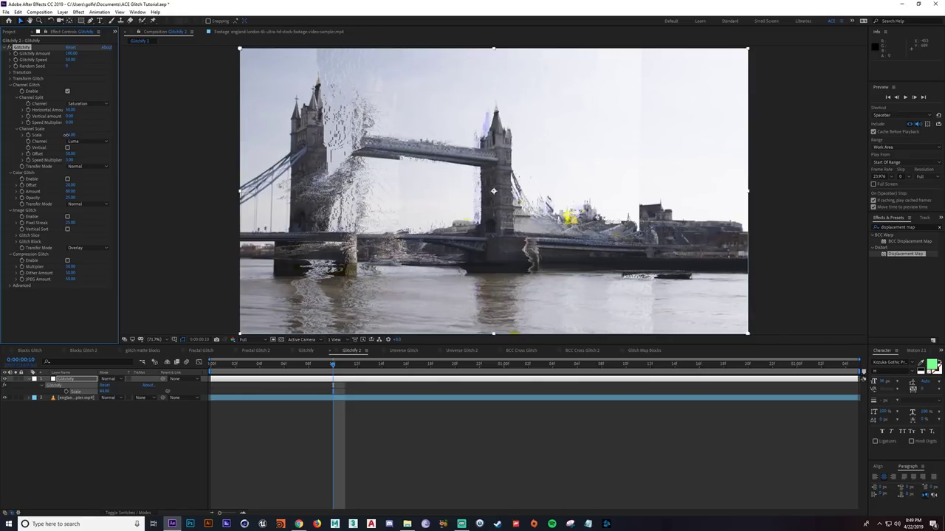
# Try the Color Burn and Multiply transfer modes for Channel Glitch, and set the mode to Overlay
pyautogui.click(87, 167)
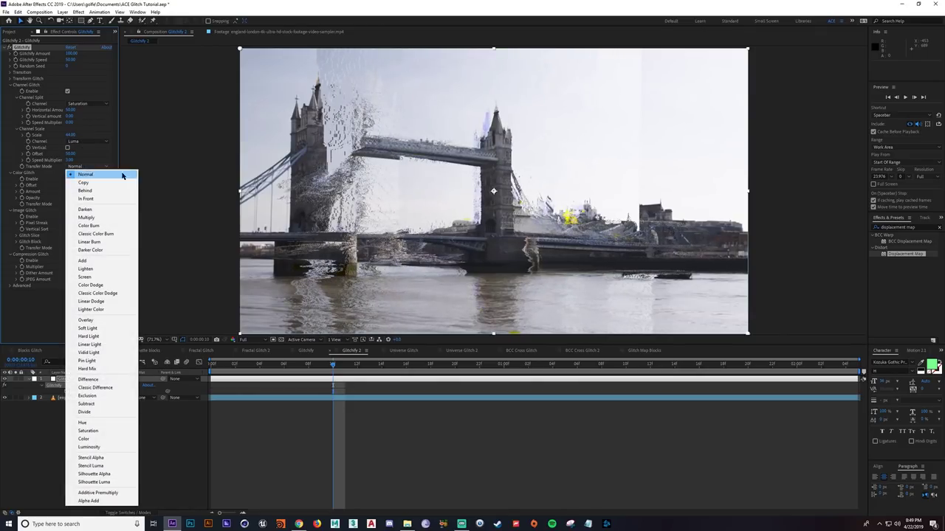
pyautogui.click(94, 225)
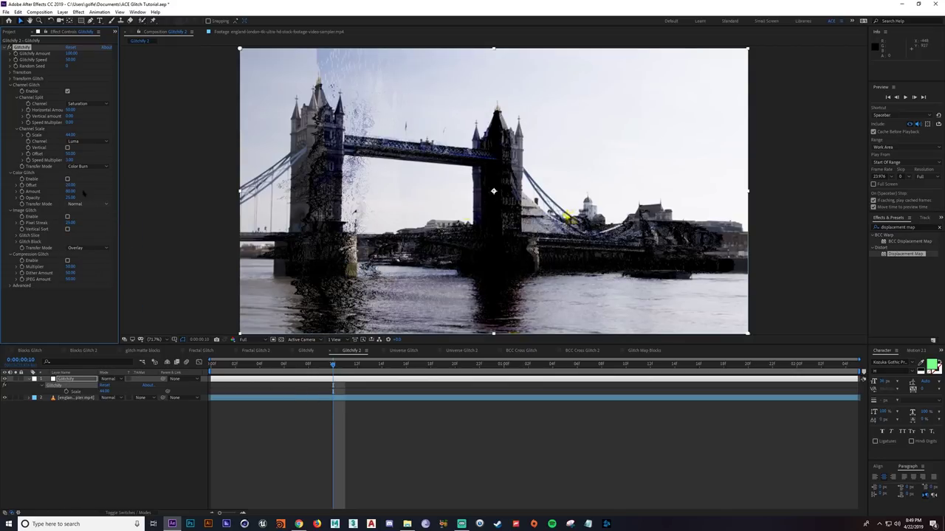
pyautogui.click(87, 166)
pyautogui.click(86, 217)
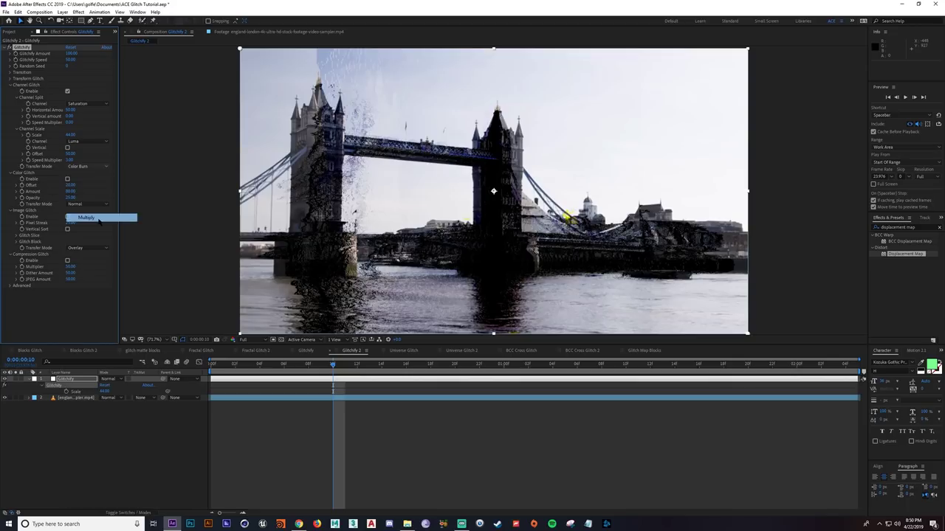
pyautogui.click(87, 166)
pyautogui.click(96, 321)
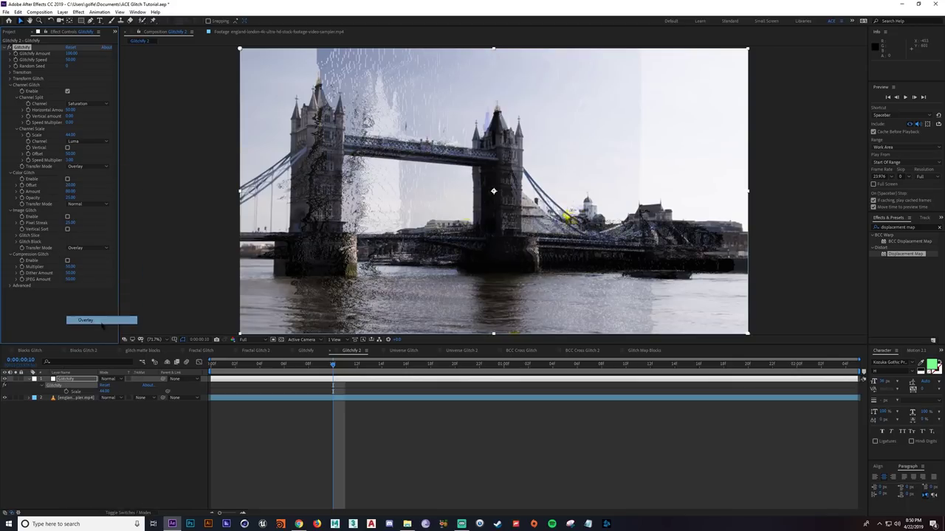
# Reset the Glitchify effect, disable Channel Glitch and Image Glitch, and play back the remaining Color Glitch
pyautogui.click(396, 372)
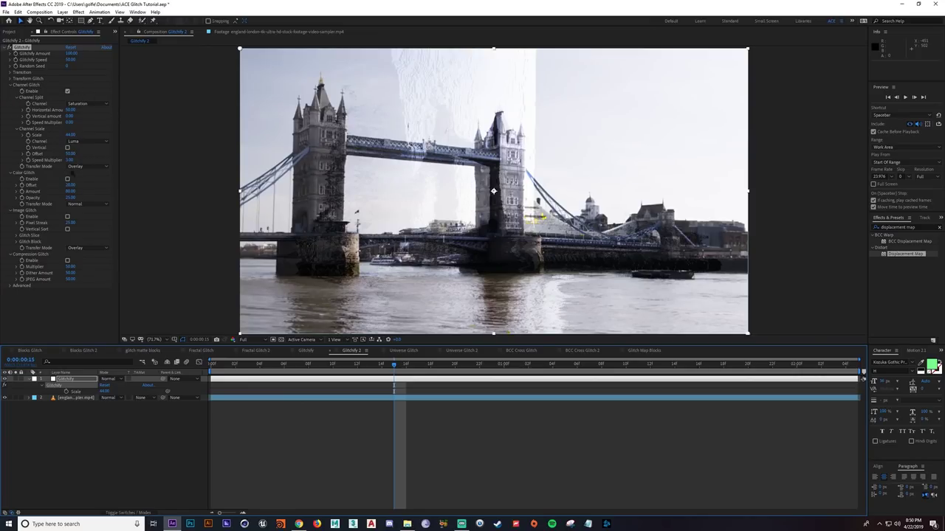
pyautogui.click(71, 47)
pyautogui.moveTo(261, 367); pyautogui.dragTo(308, 377)
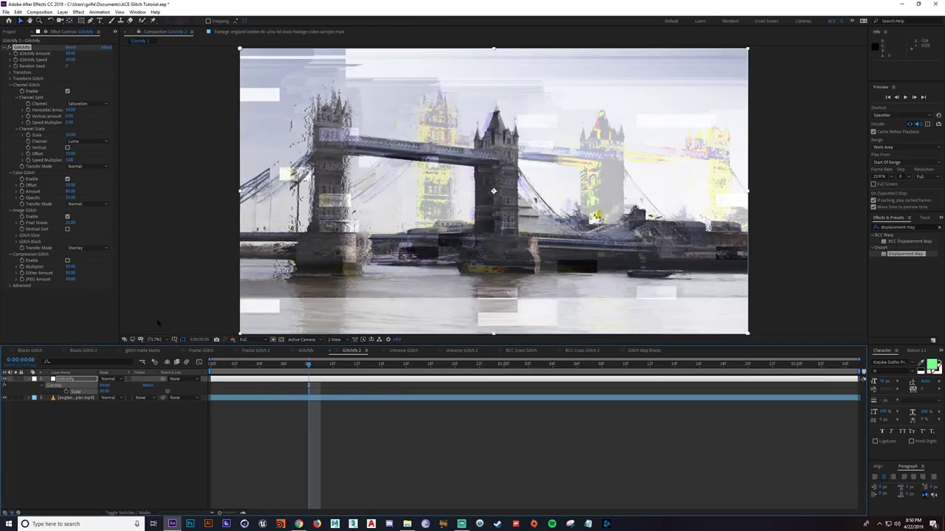
pyautogui.click(67, 90)
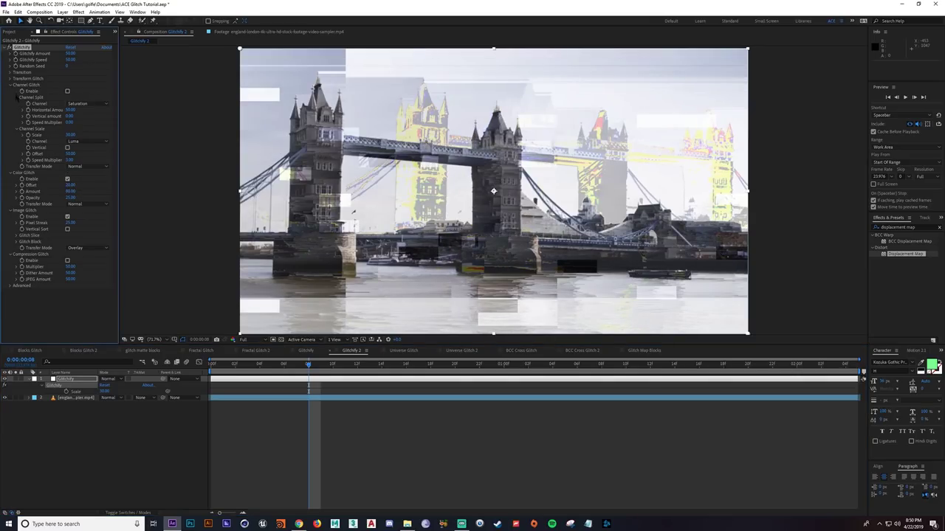
pyautogui.click(11, 85)
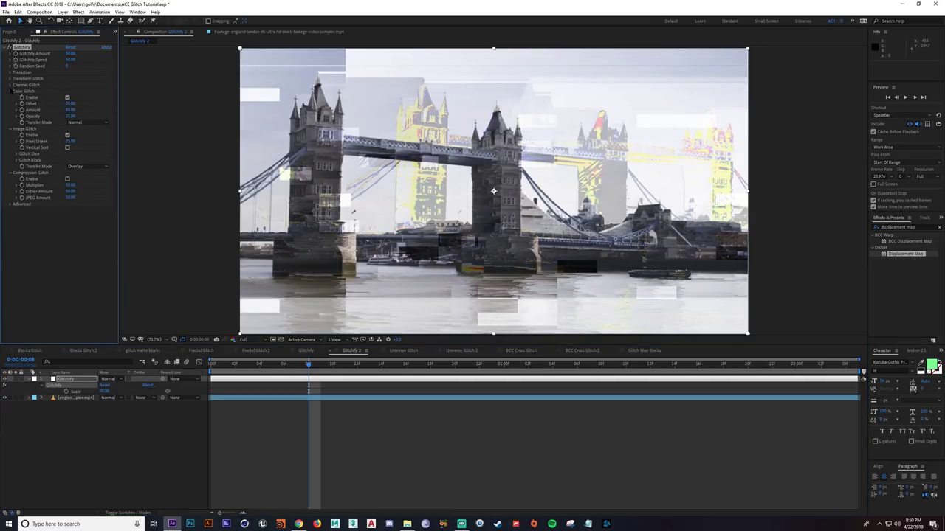
pyautogui.click(67, 135)
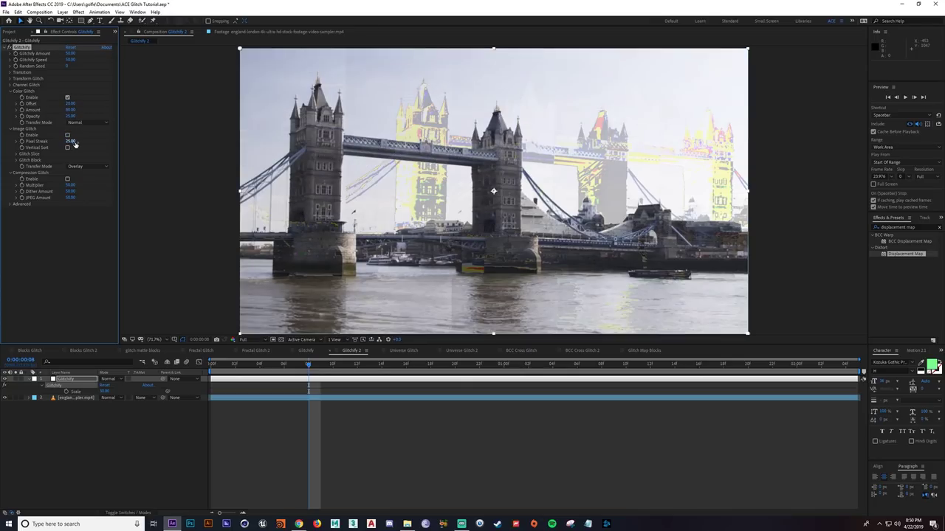
pyautogui.press('space')
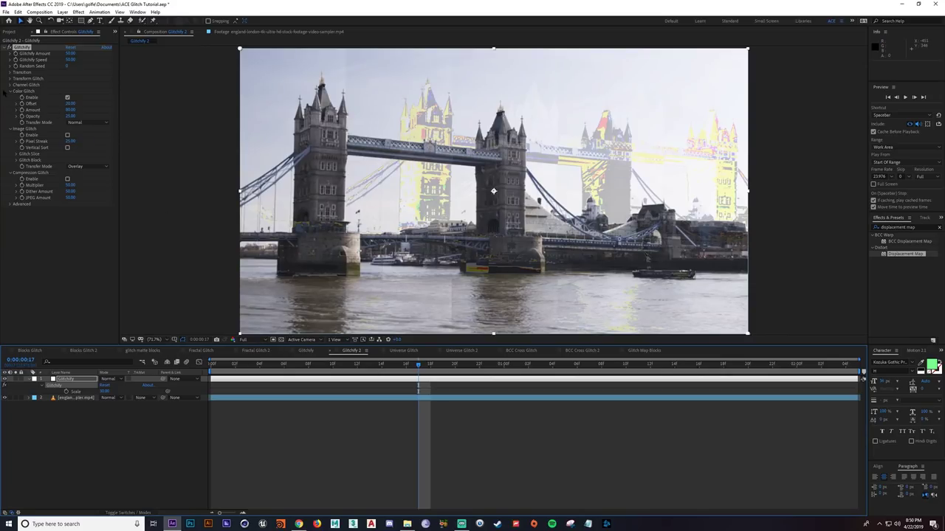
# Set Color Glitch's Offset to 72, raise its Amount, try a much higher Opacity, and undo the Opacity change
pyautogui.moveTo(68, 104); pyautogui.dragTo(109, 111)
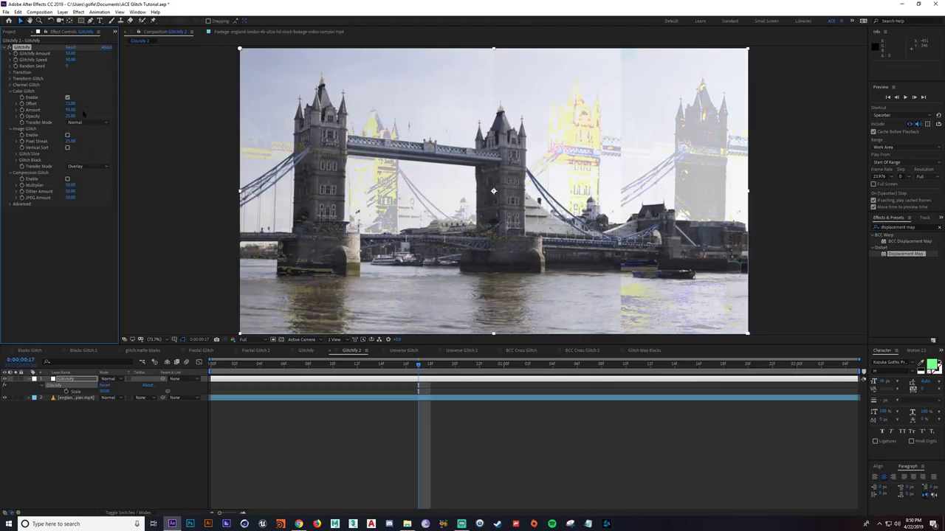
pyautogui.moveTo(71, 117); pyautogui.dragTo(148, 115)
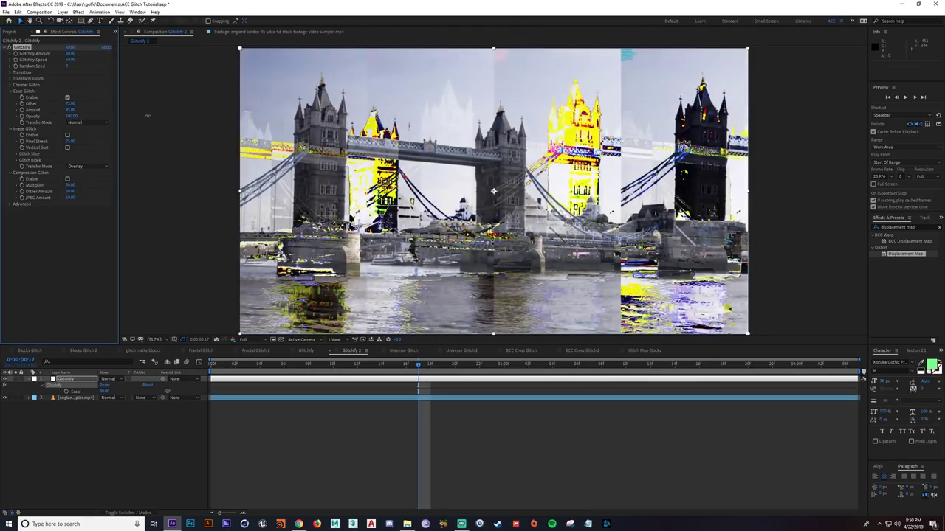
pyautogui.hotkey('ctrl', 'z')
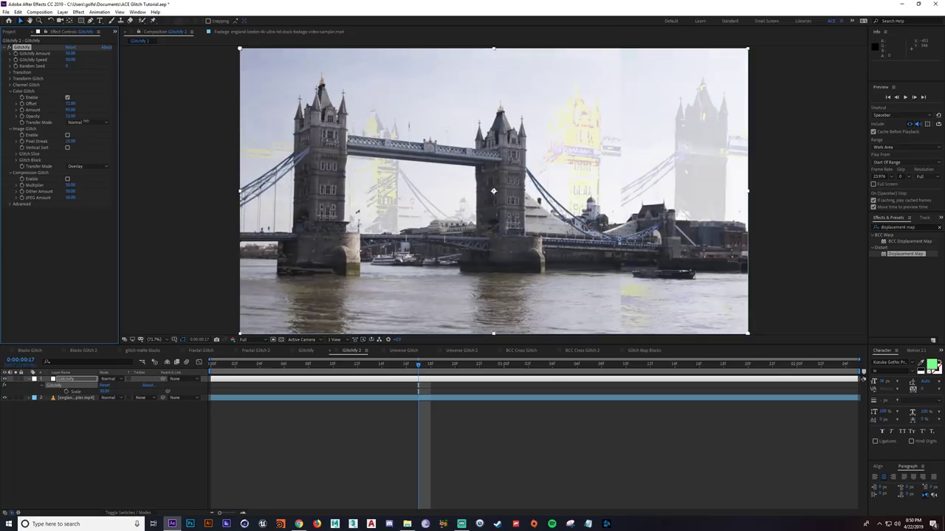
# Try the Add and Linear Burn transfer modes for Color Glitch and undo both changes
pyautogui.click(92, 123)
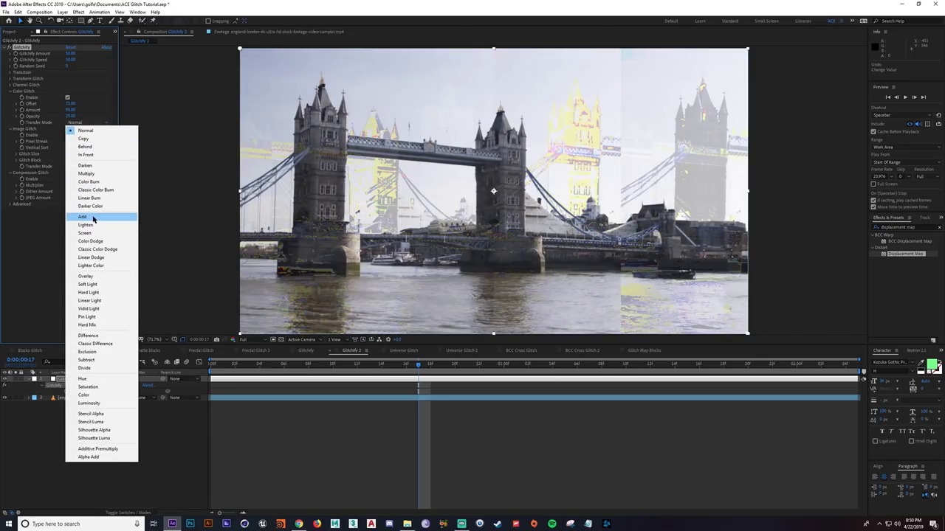
pyautogui.click(83, 216)
pyautogui.click(84, 122)
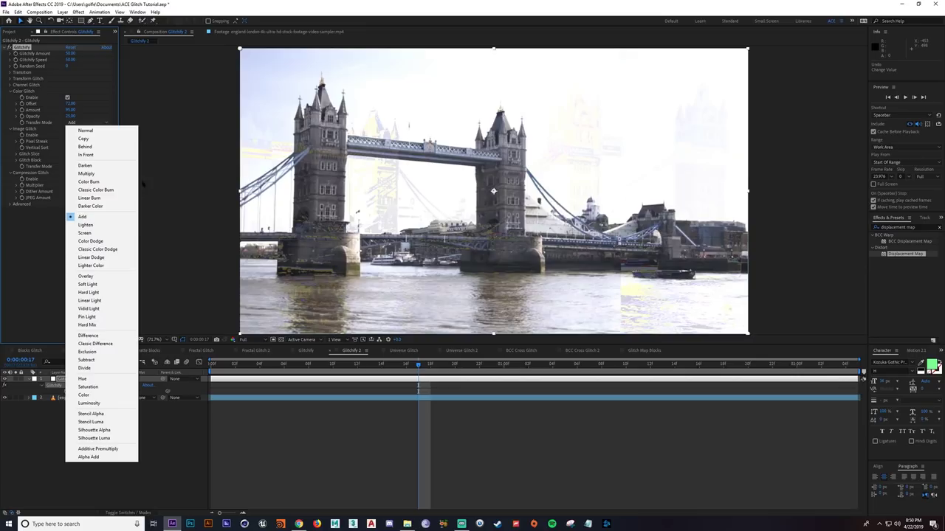
pyautogui.click(108, 198)
pyautogui.hotkey('ctrl', 'z')
pyautogui.hotkey('ctrl', 'z')
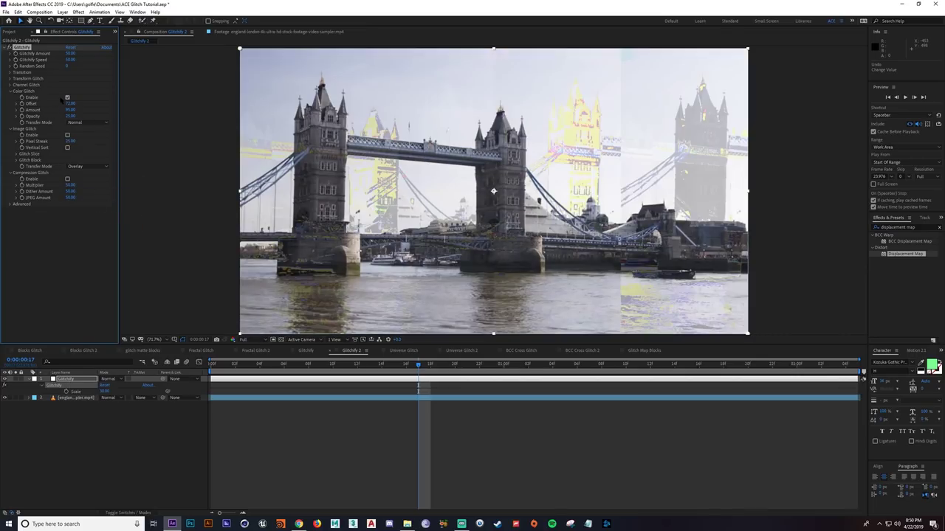
# Disable Color Glitch, enable Image Glitch, and scrub between frames 17 and 21 to view it
pyautogui.click(67, 97)
pyautogui.click(67, 135)
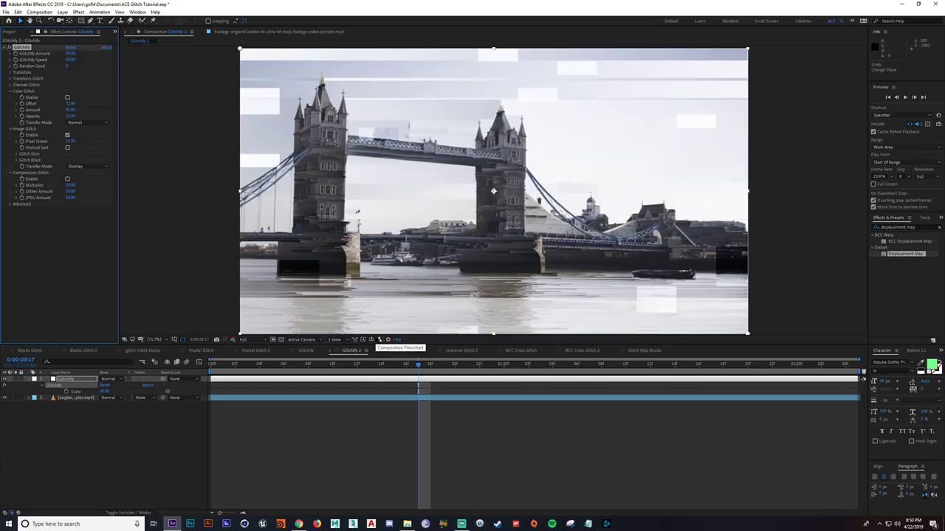
pyautogui.moveTo(369, 364); pyautogui.dragTo(468, 385)
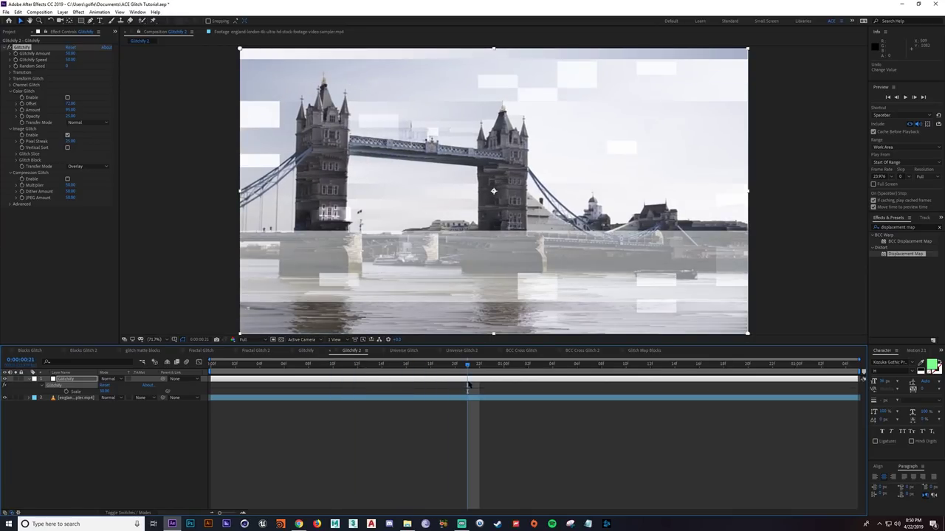
pyautogui.moveTo(454, 367); pyautogui.dragTo(388, 378)
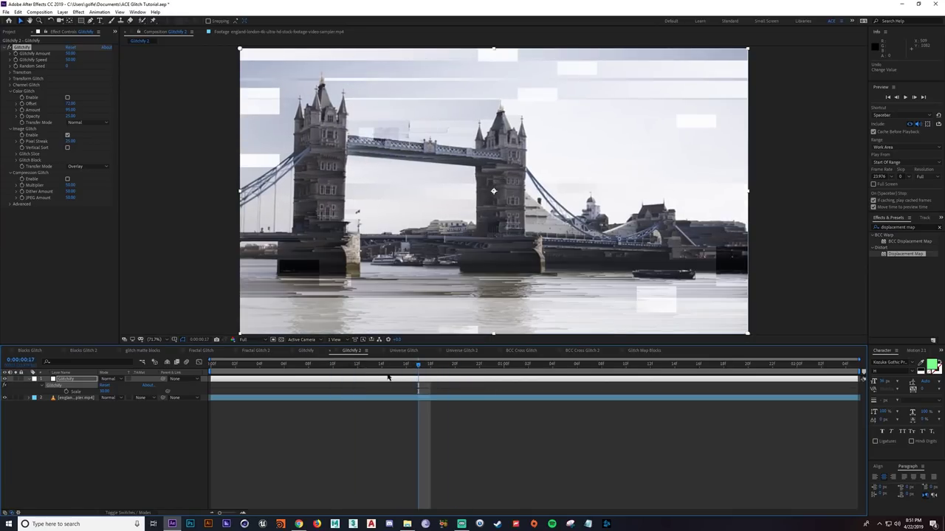
pyautogui.click(10, 90)
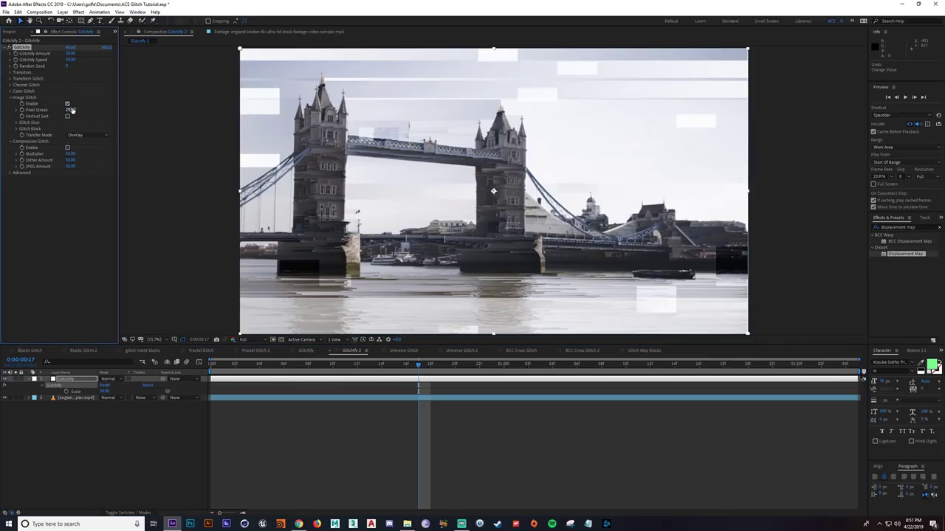
pyautogui.moveTo(71, 109)
pyautogui.mouseDown()
pyautogui.moveTo(115, 108)
pyautogui.moveTo(100, 107)
pyautogui.moveTo(172, 133)
pyautogui.mouseUp()
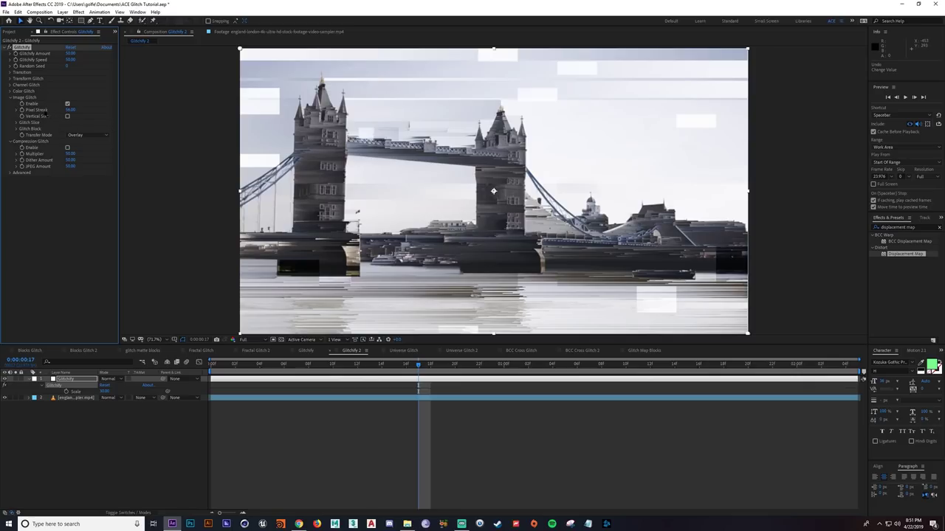
pyautogui.click(67, 116)
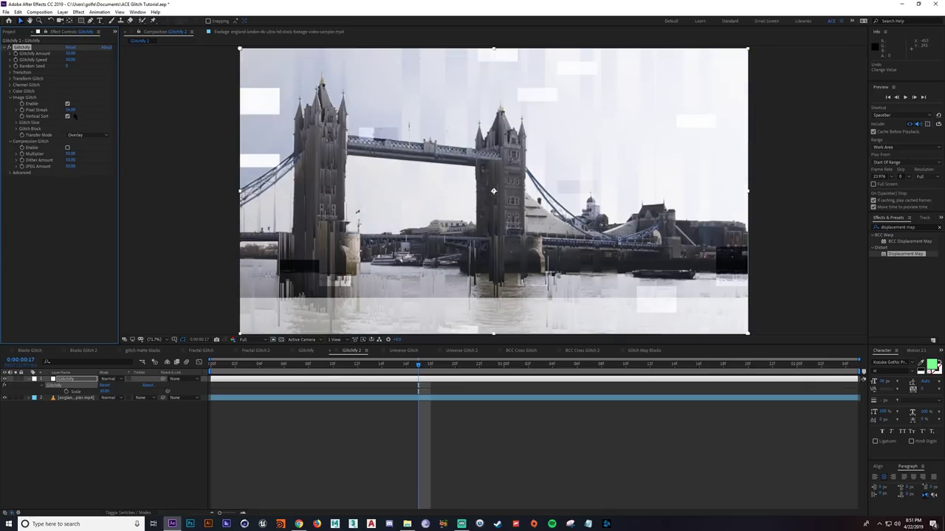
pyautogui.moveTo(73, 110); pyautogui.dragTo(45, 112)
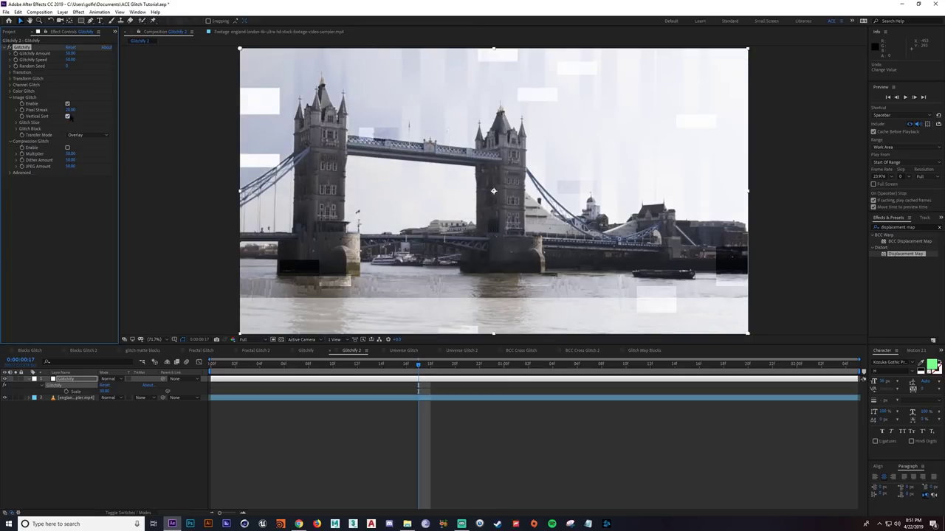
pyautogui.moveTo(81, 110); pyautogui.dragTo(79, 110)
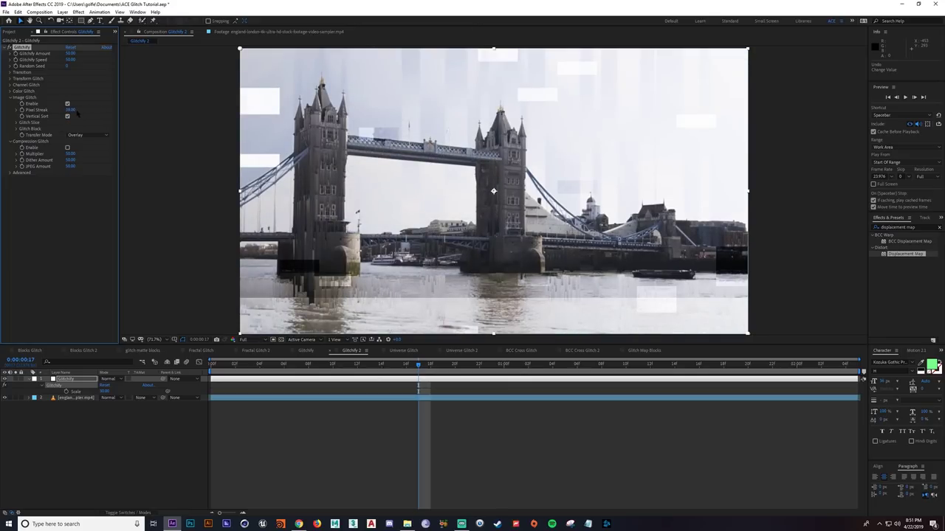
# Try different Glitch Slice Amount and Position values while viewing frame 12, undoing the last change
pyautogui.click(17, 122)
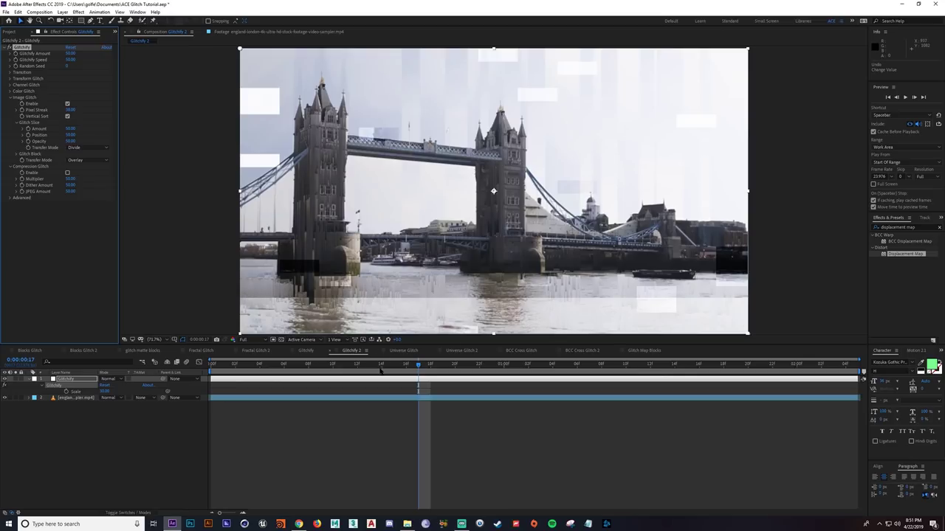
pyautogui.click(345, 366)
pyautogui.moveTo(349, 371); pyautogui.dragTo(357, 367)
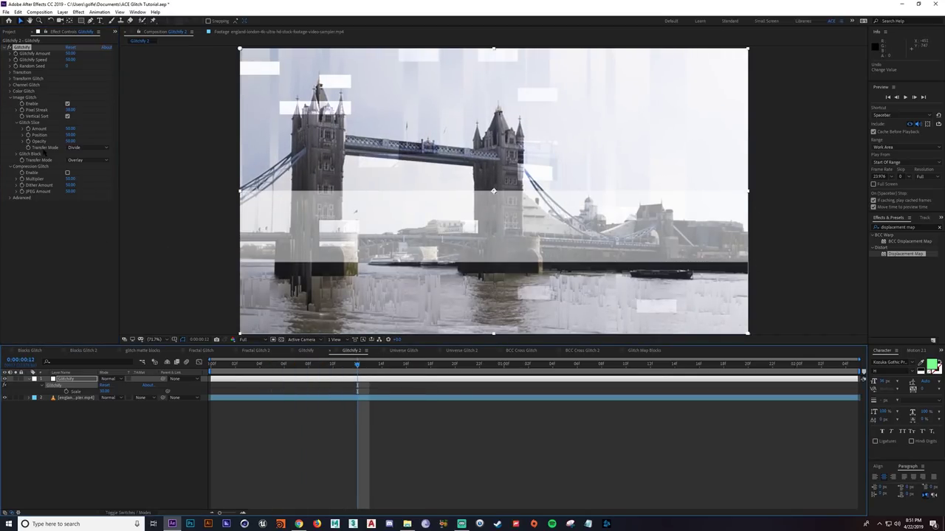
pyautogui.moveTo(70, 128); pyautogui.dragTo(86, 143)
pyautogui.hotkey('ctrl', 'z')
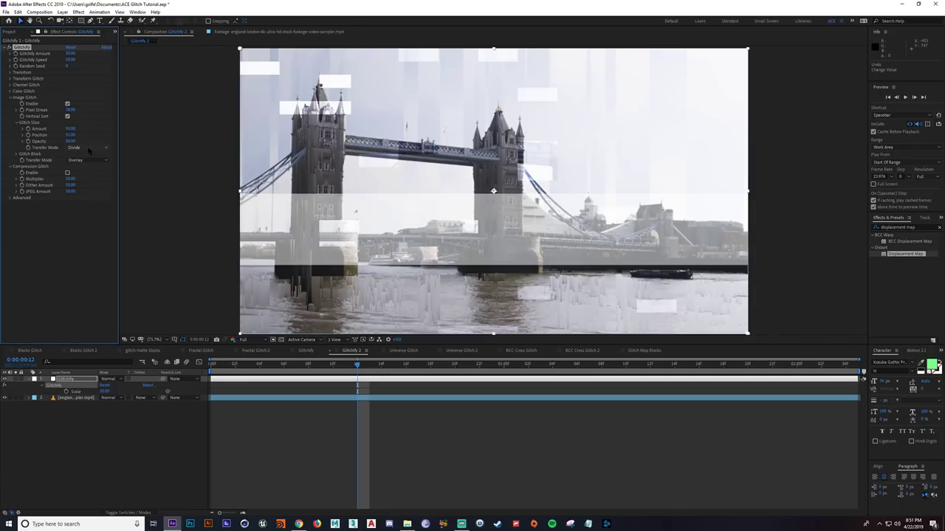
# Try the Soft Light transfer mode for Glitch Slice, undo it, and set the mode to Multiply
pyautogui.click(84, 148)
pyautogui.click(94, 310)
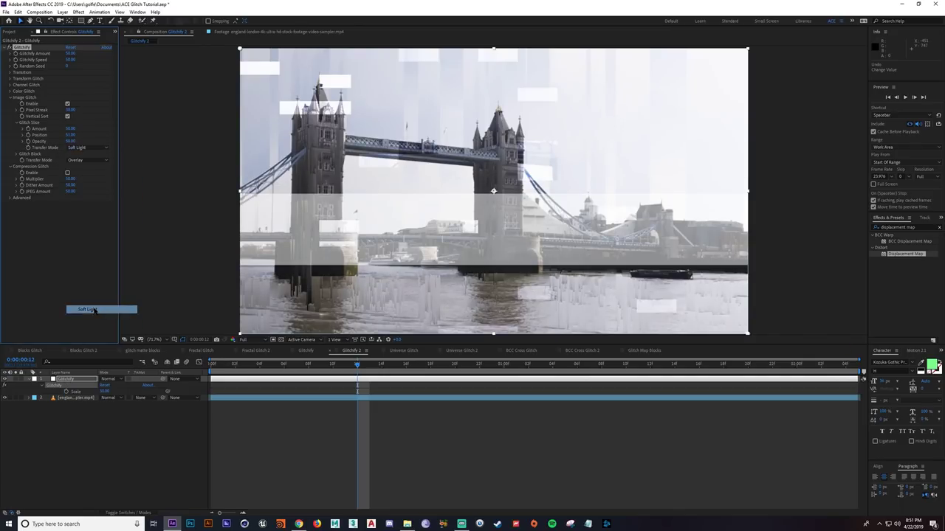
pyautogui.hotkey('ctrl', 'z')
pyautogui.click(84, 148)
pyautogui.click(86, 199)
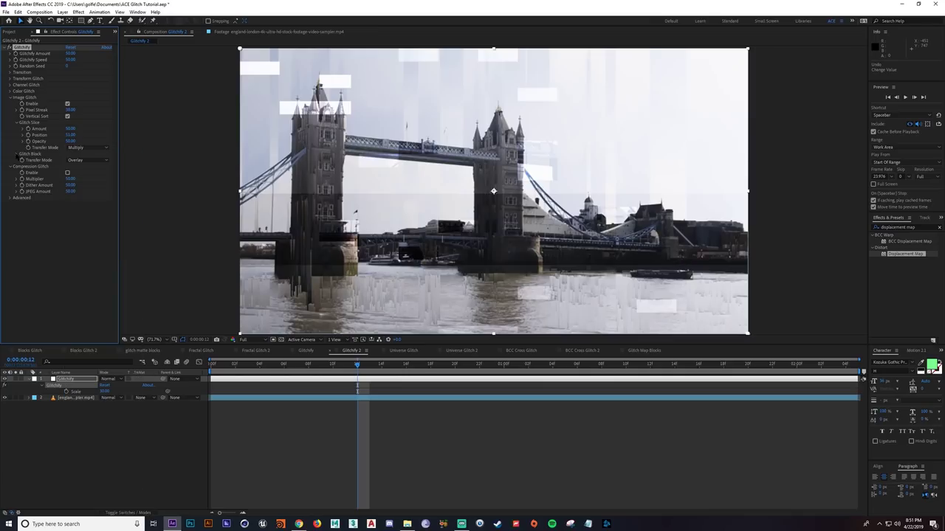
# Set Glitch Block's Amount to 100, scrub with a higher Speed Multiplier, and undo the Speed Multiplier change
pyautogui.click(16, 153)
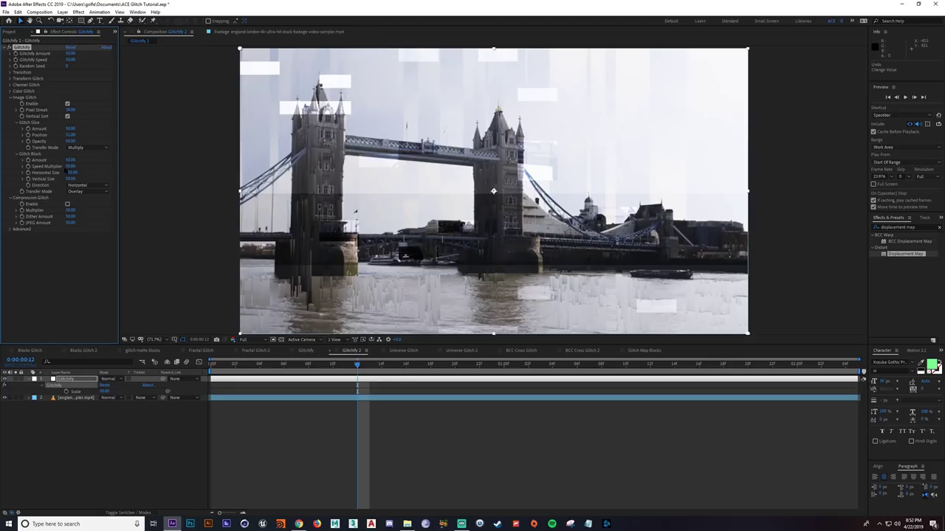
pyautogui.moveTo(71, 160)
pyautogui.mouseDown()
pyautogui.moveTo(90, 160)
pyautogui.moveTo(86, 167)
pyautogui.mouseUp()
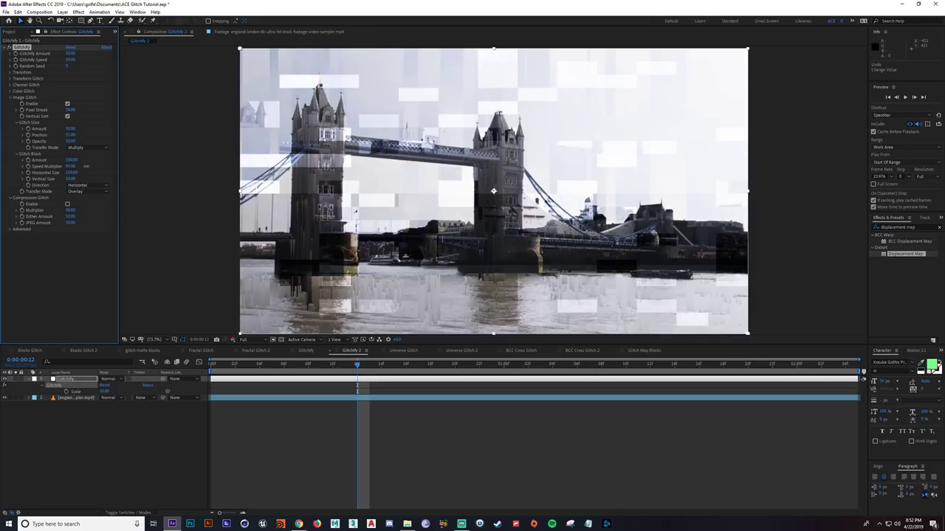
pyautogui.moveTo(304, 368); pyautogui.dragTo(334, 368)
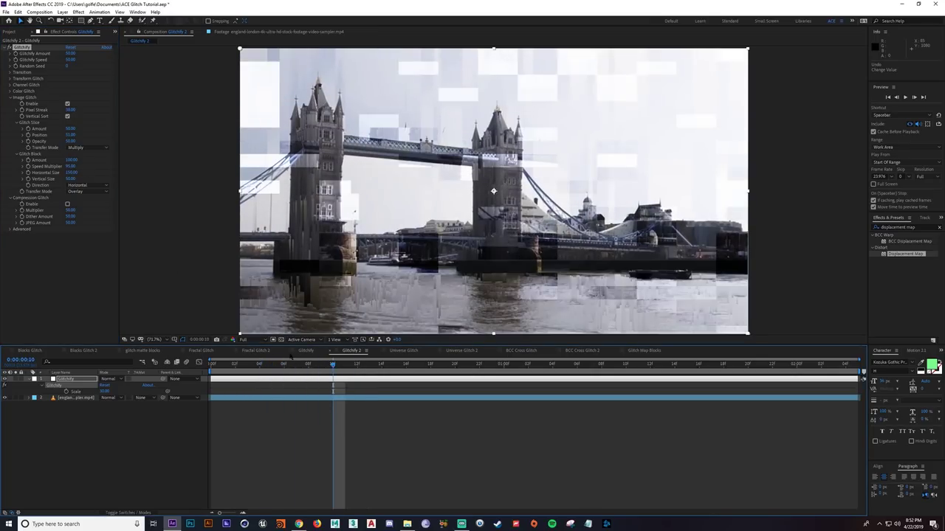
pyautogui.hotkey('ctrl', 'z')
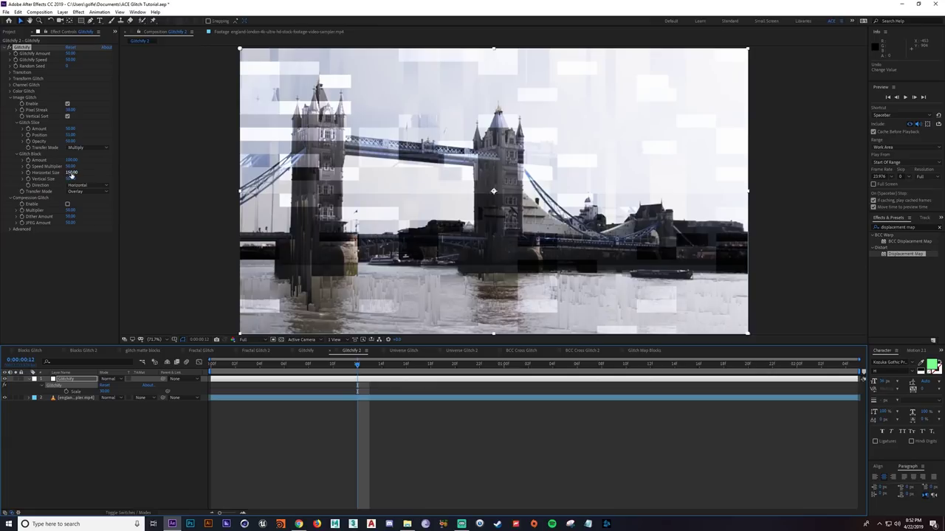
# Try larger Horizontal Size and Vertical Size values for Glitch Block, undo both changes, and save the project
pyautogui.moveTo(71, 174); pyautogui.dragTo(425, 180)
pyautogui.moveTo(87, 179); pyautogui.dragTo(135, 180)
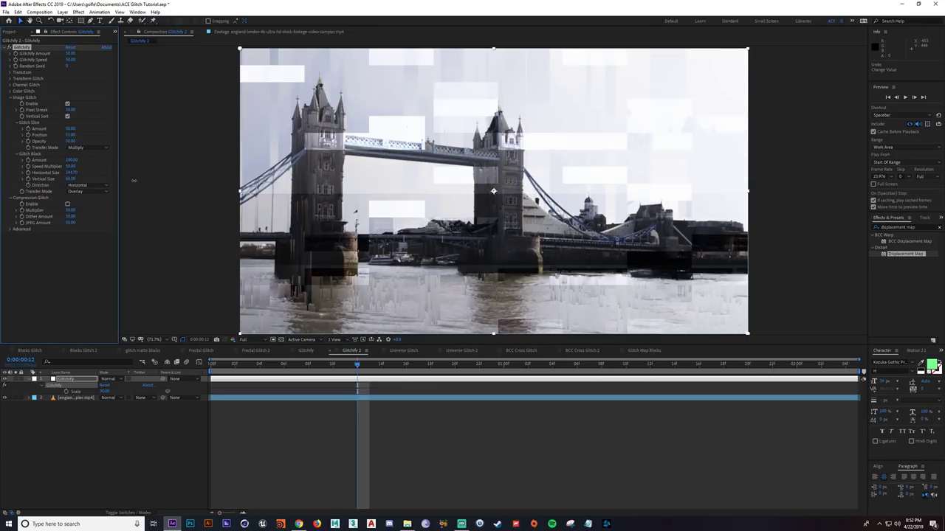
pyautogui.hotkey('ctrl', 'z')
pyautogui.hotkey('ctrl', 'z')
pyautogui.hotkey('ctrl', 's')
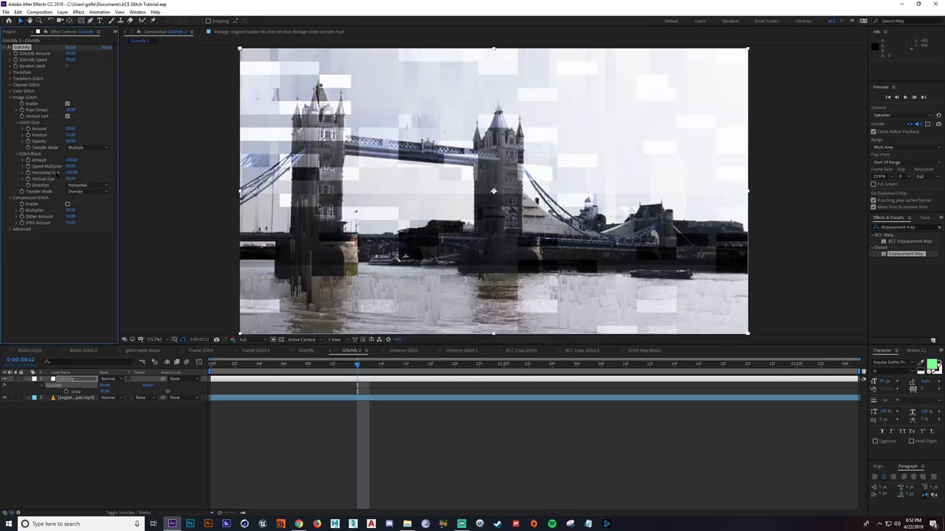
# Reset the Glitchify effect and disable its Image Glitch, Color Glitch and Channel Glitch sections
pyautogui.click(71, 48)
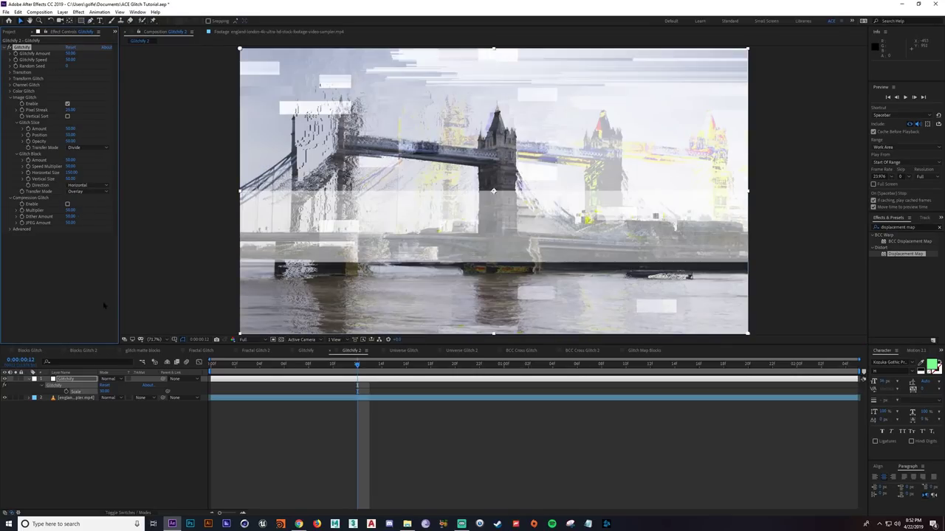
pyautogui.click(67, 104)
pyautogui.click(10, 97)
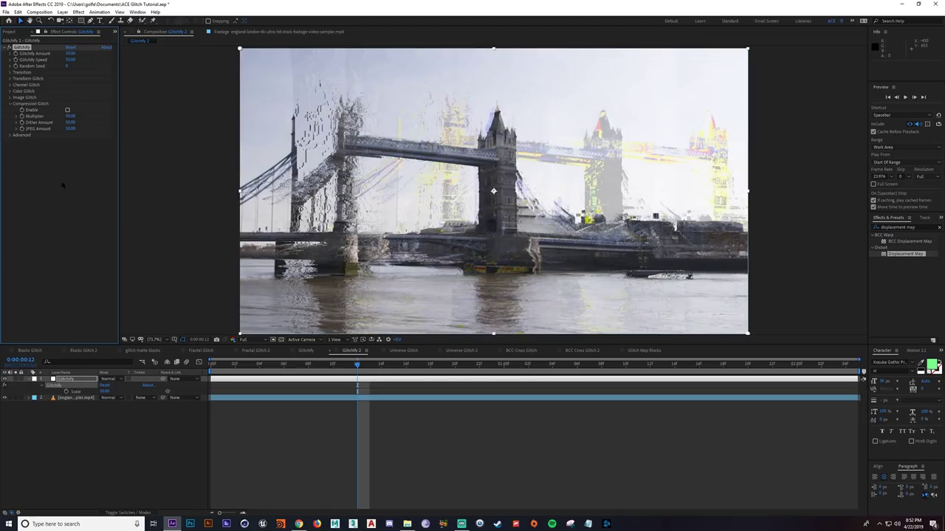
pyautogui.click(11, 91)
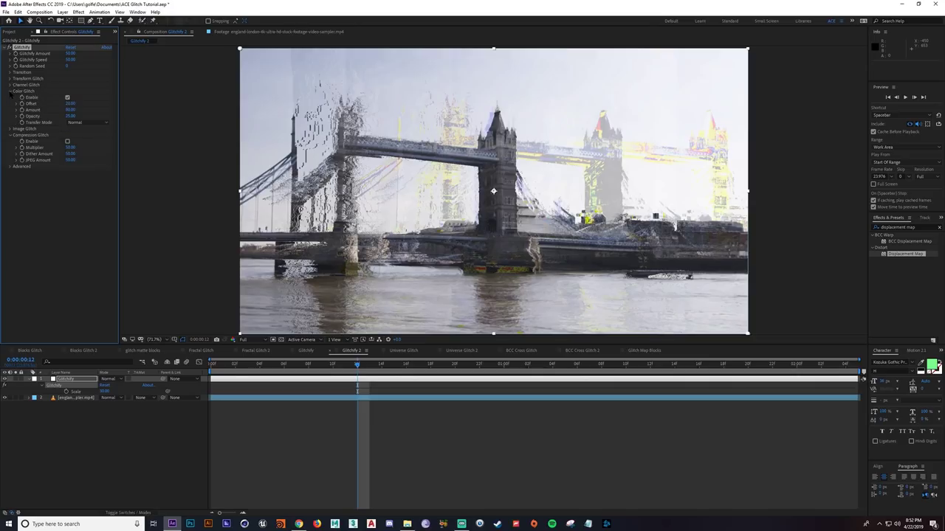
pyautogui.click(67, 96)
pyautogui.click(11, 84)
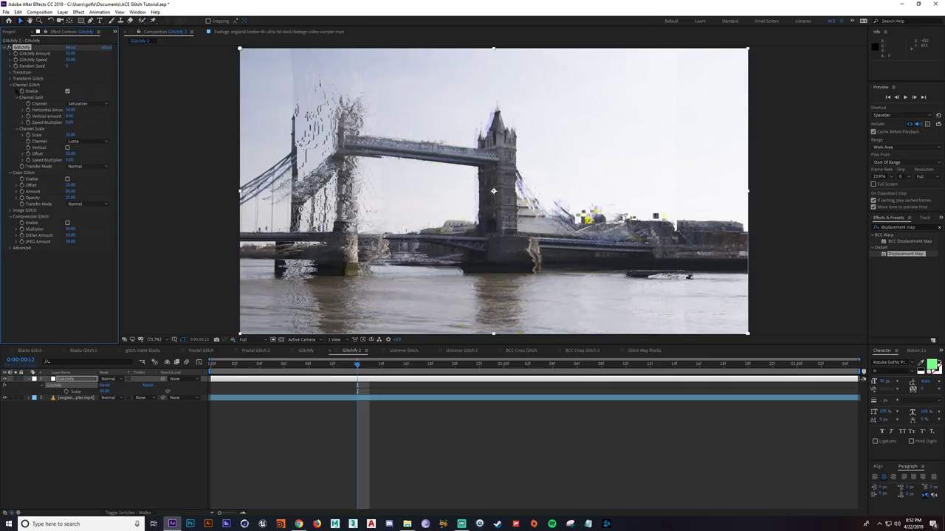
pyautogui.click(67, 91)
pyautogui.click(11, 84)
pyautogui.click(10, 91)
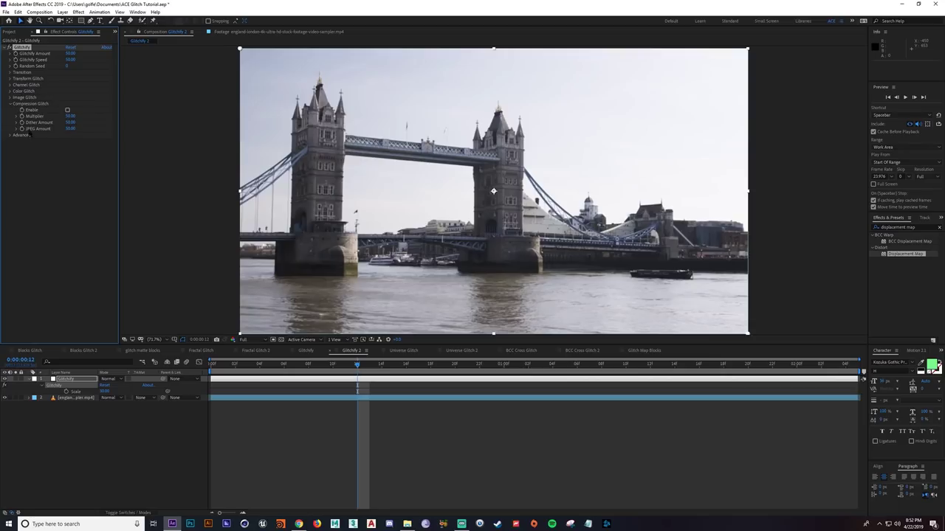
# Enable Compression Glitch at frame 11 and set its Multiplier to 100
pyautogui.click(345, 364)
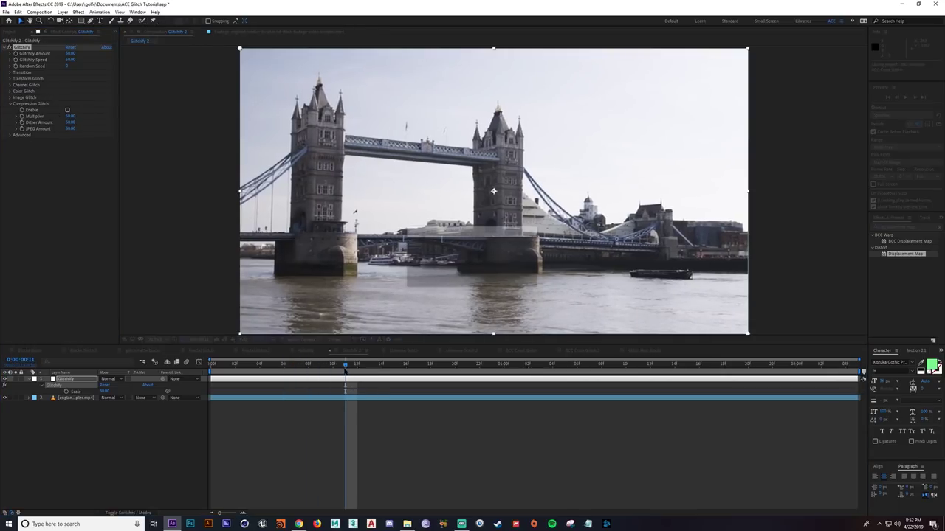
pyautogui.click(67, 110)
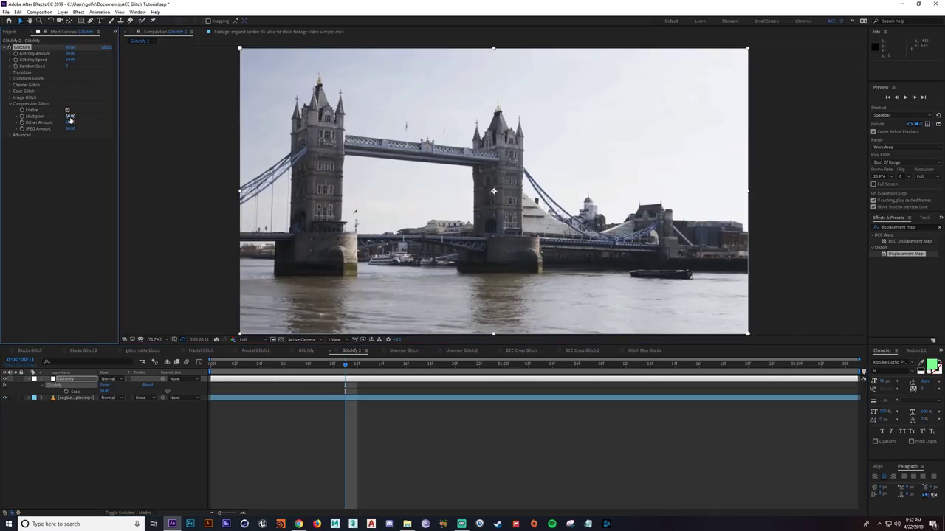
pyautogui.click(419, 423)
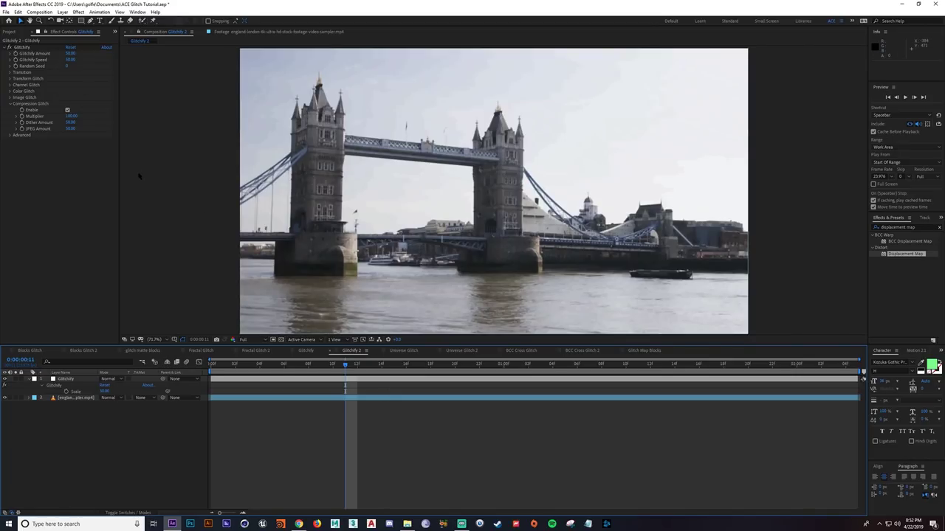
# Examine the compression artifacts up close on the bridge towers, walkway and surrounding sky
pyautogui.scroll(3, 374, 226)
pyautogui.scroll(2, 415, 207)
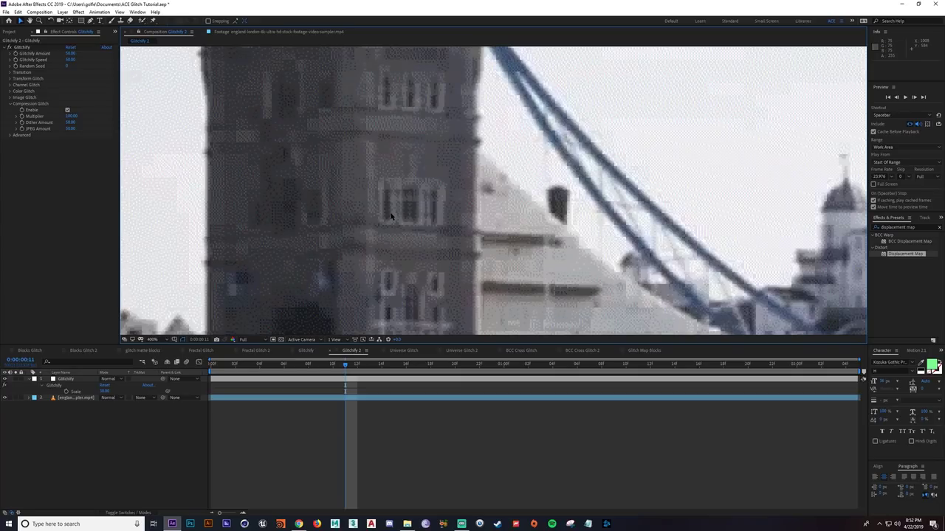
pyautogui.scroll(-2, 391, 204)
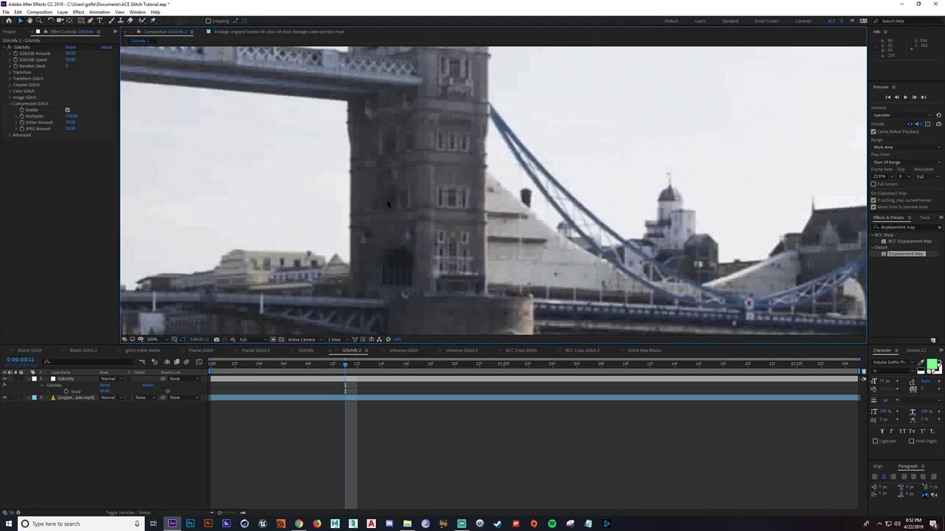
pyautogui.scroll(-1, 383, 201)
pyautogui.moveTo(283, 181); pyautogui.dragTo(414, 208)
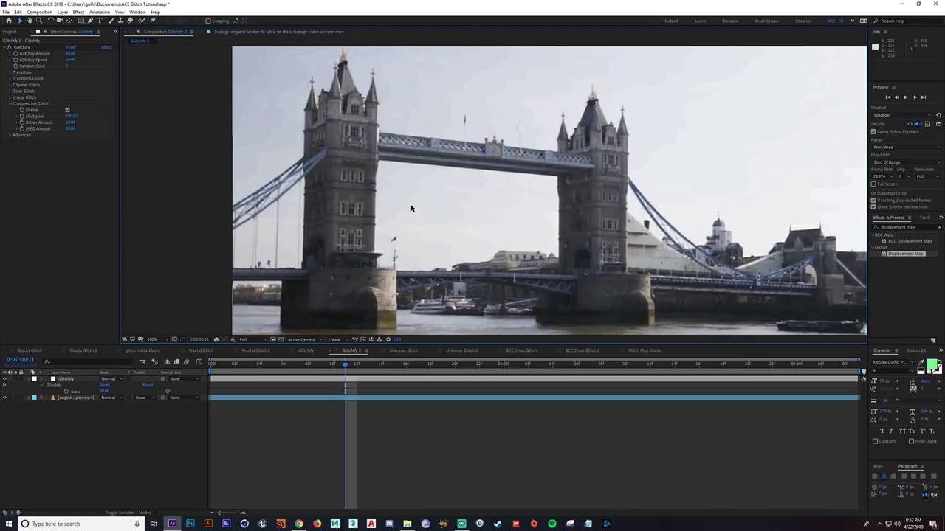
pyautogui.scroll(1, 407, 183)
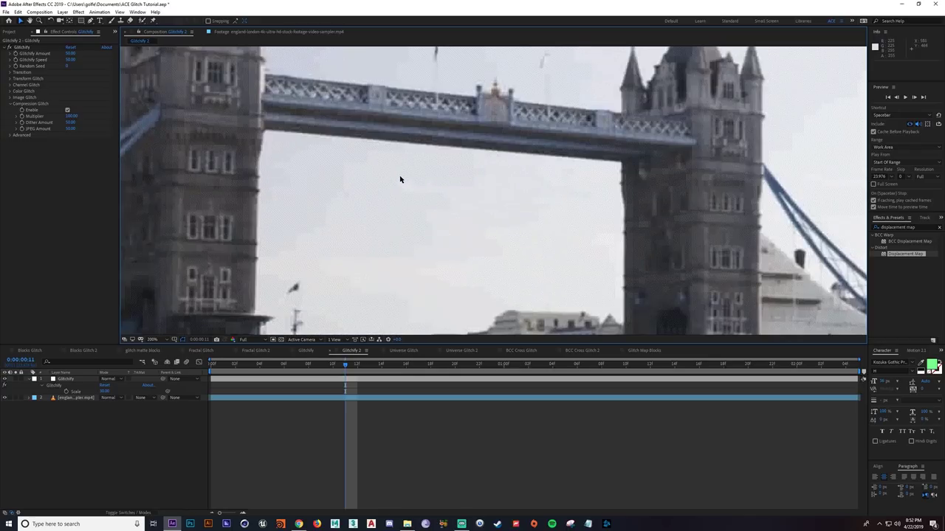
pyautogui.moveTo(616, 163); pyautogui.dragTo(381, 243)
pyautogui.scroll(-1, 354, 160)
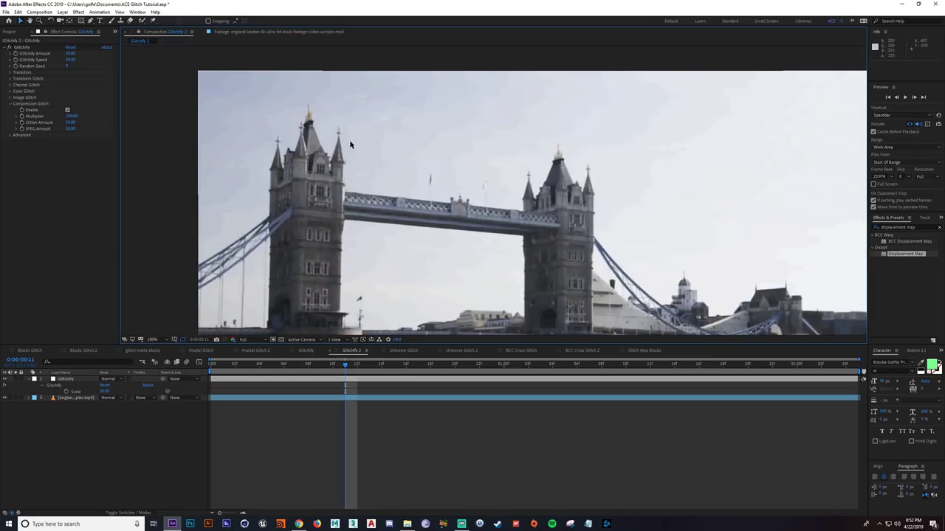
pyautogui.moveTo(490, 197); pyautogui.dragTo(397, 166)
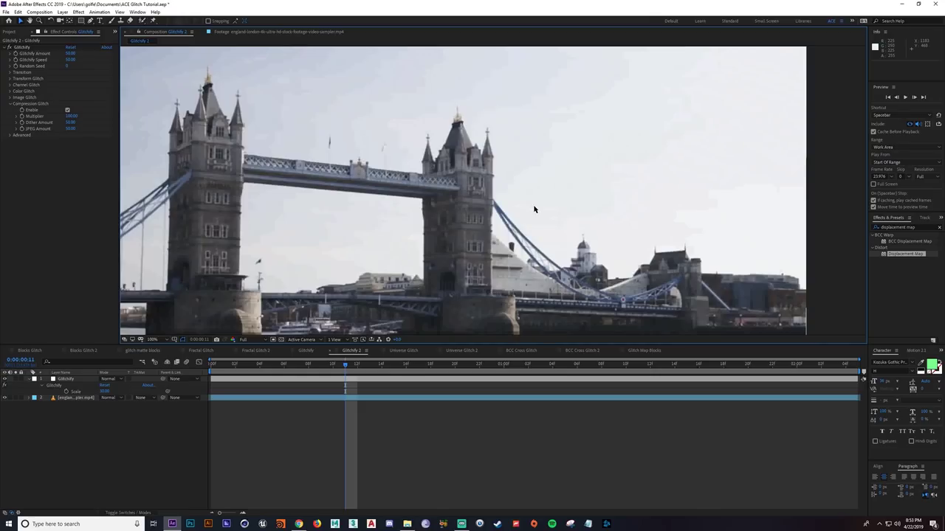
pyautogui.scroll(1, 516, 177)
pyautogui.scroll(1, 557, 171)
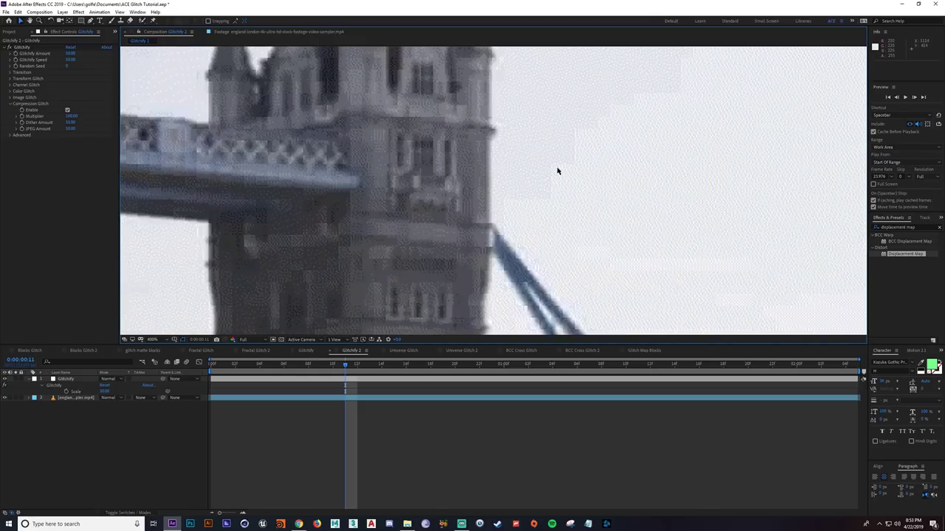
pyautogui.scroll(-1, 509, 189)
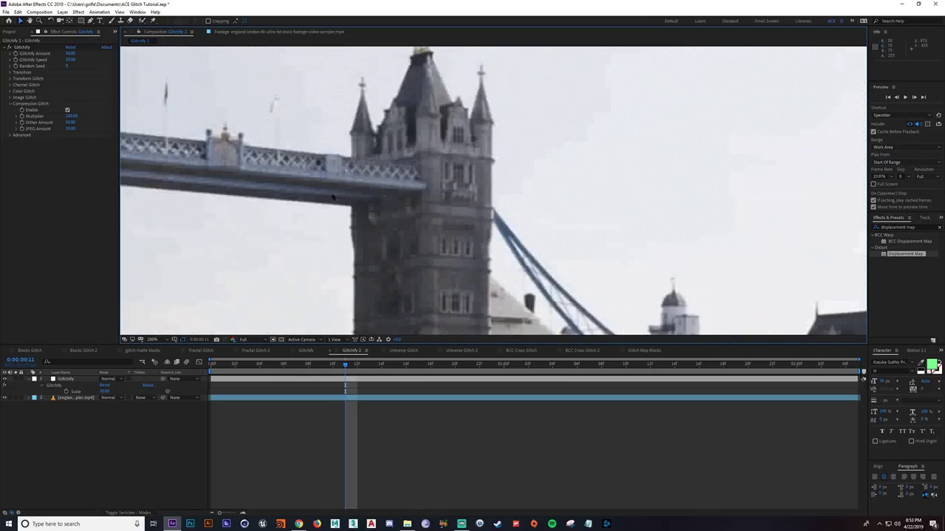
pyautogui.moveTo(333, 206); pyautogui.dragTo(416, 196)
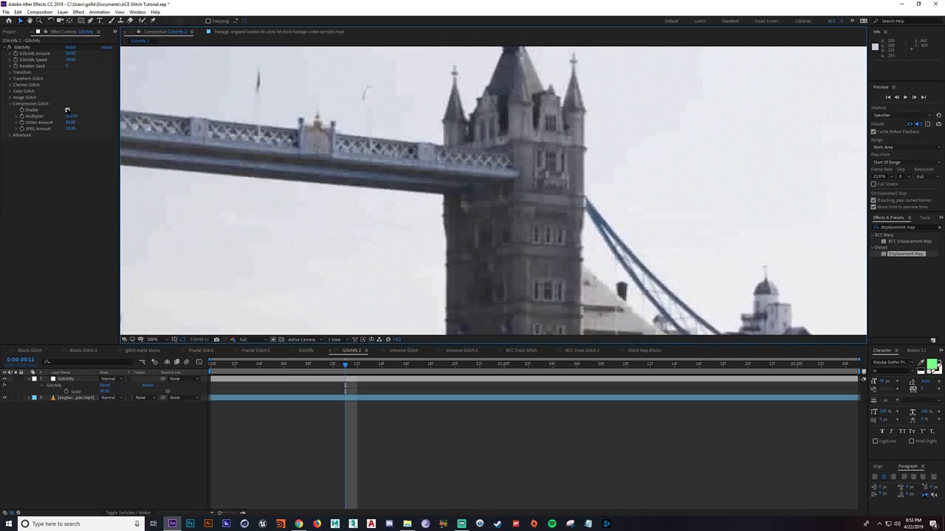
# Try a lower Multiplier value for Compression Glitch
pyautogui.click(502, 262)
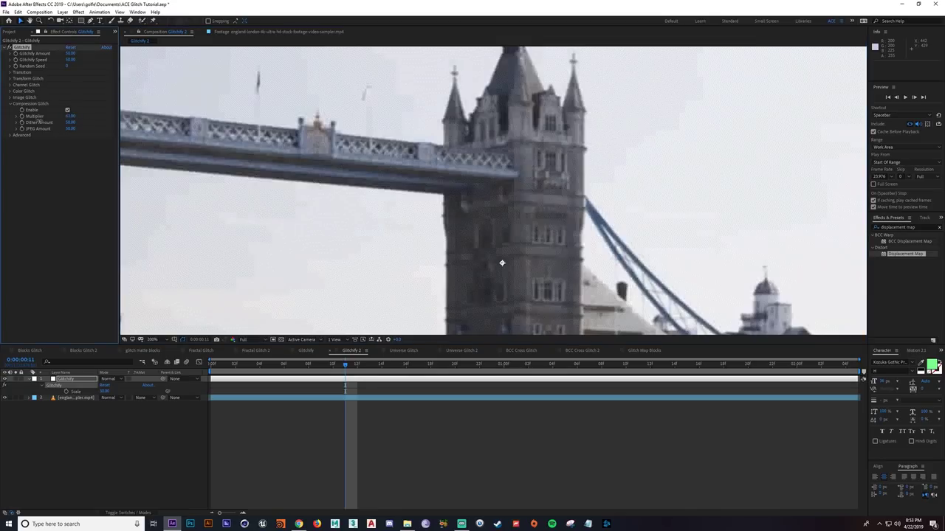
pyautogui.moveTo(66, 116); pyautogui.dragTo(72, 117)
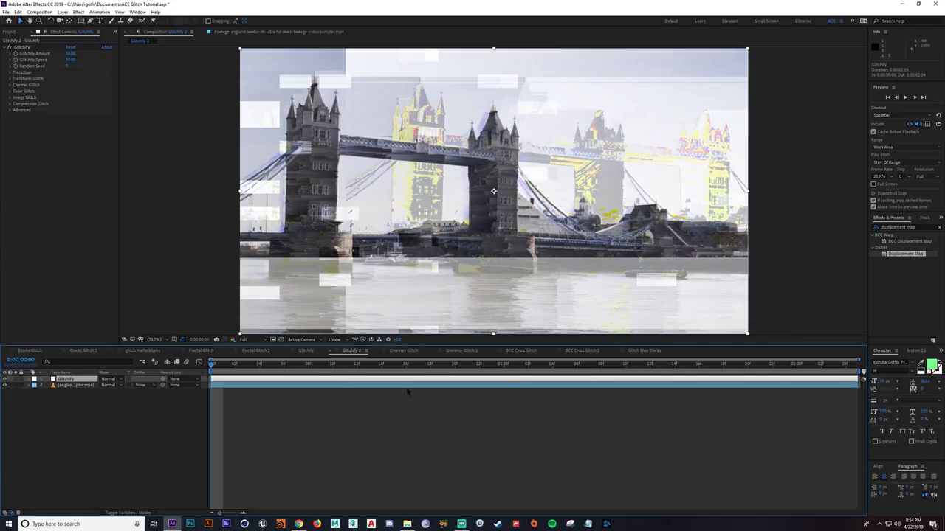
# Open the Universe Glitch composition, preview it, and select the Universe Glitch layer at the first frame
pyautogui.click(406, 353)
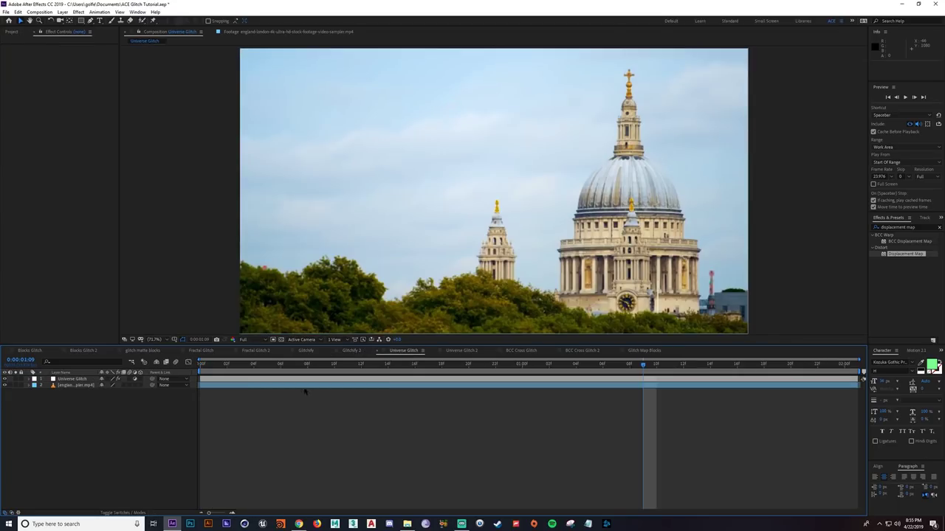
pyautogui.press('space')
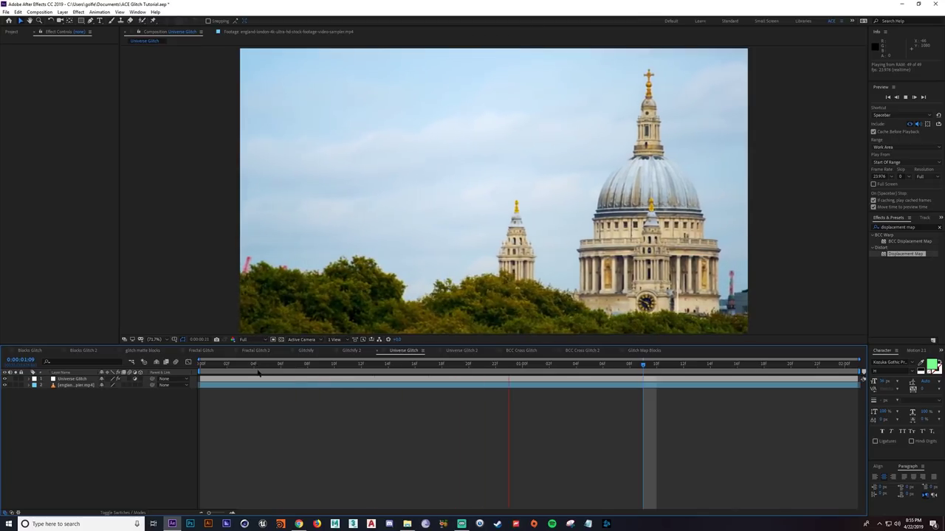
pyautogui.click(258, 377)
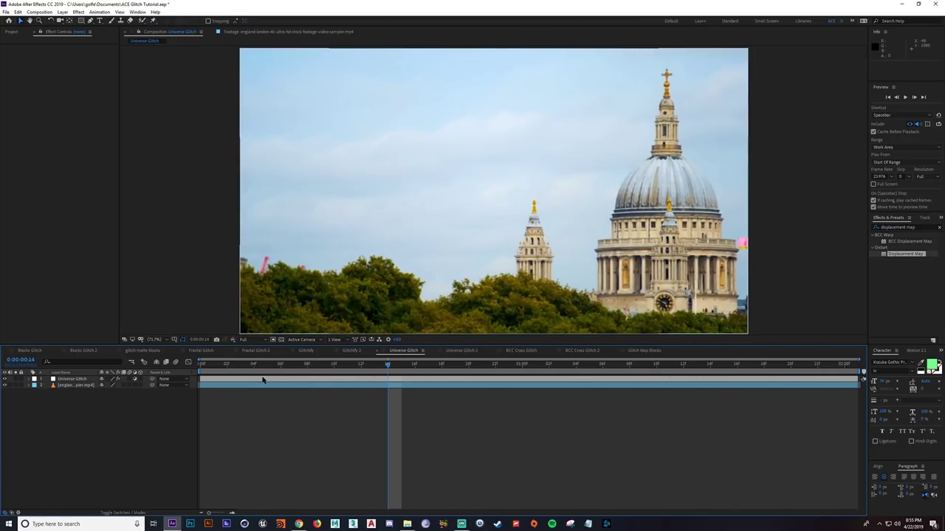
pyautogui.click(264, 365)
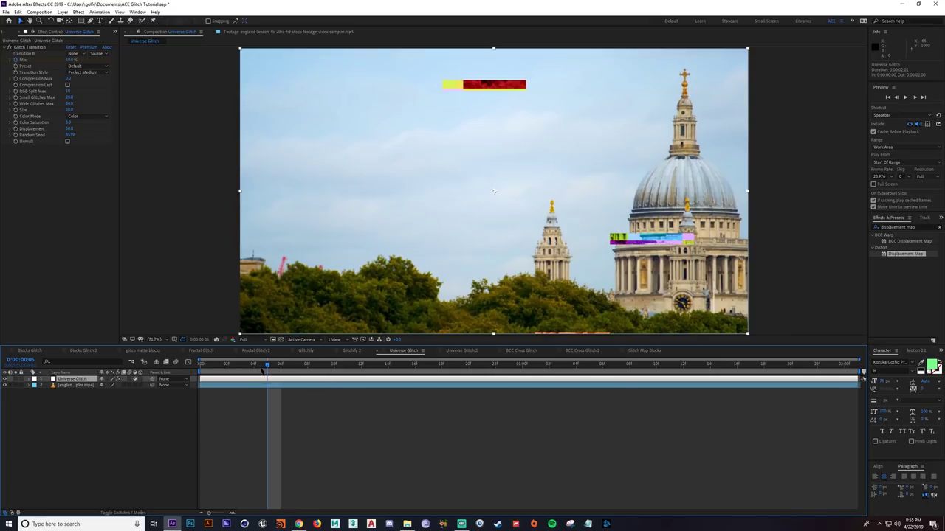
pyautogui.click(202, 365)
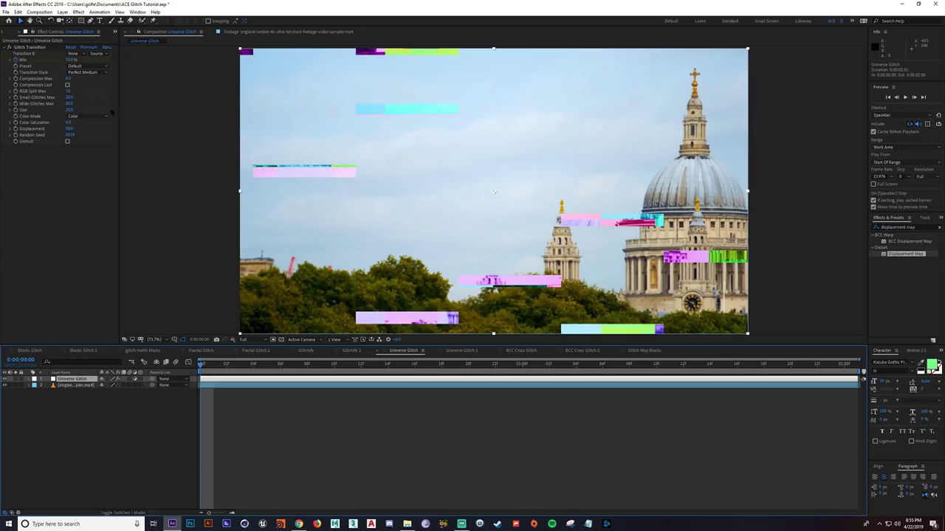
# Try the Data Strips preset on Glitch Transition, scrubbing the timeline and undoing and redoing it to compare with the Default preset
pyautogui.click(88, 73)
pyautogui.click(39, 68)
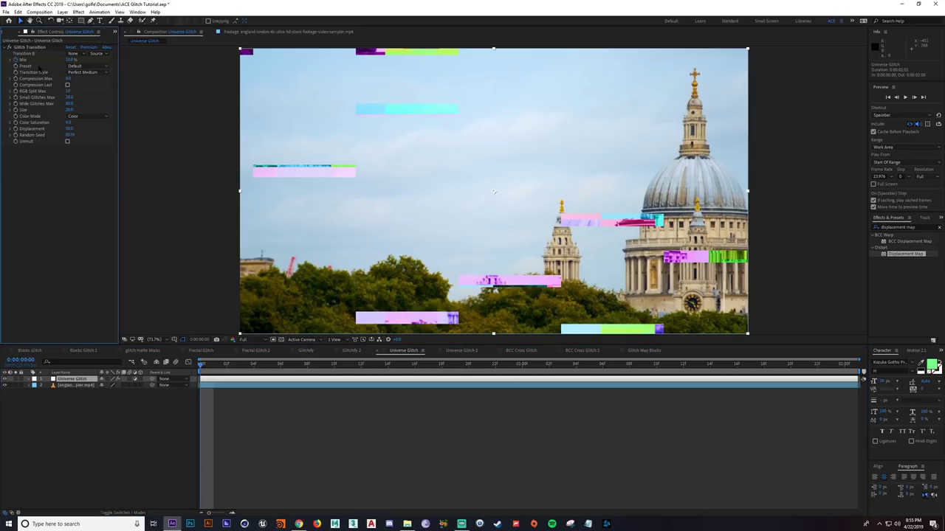
pyautogui.click(98, 68)
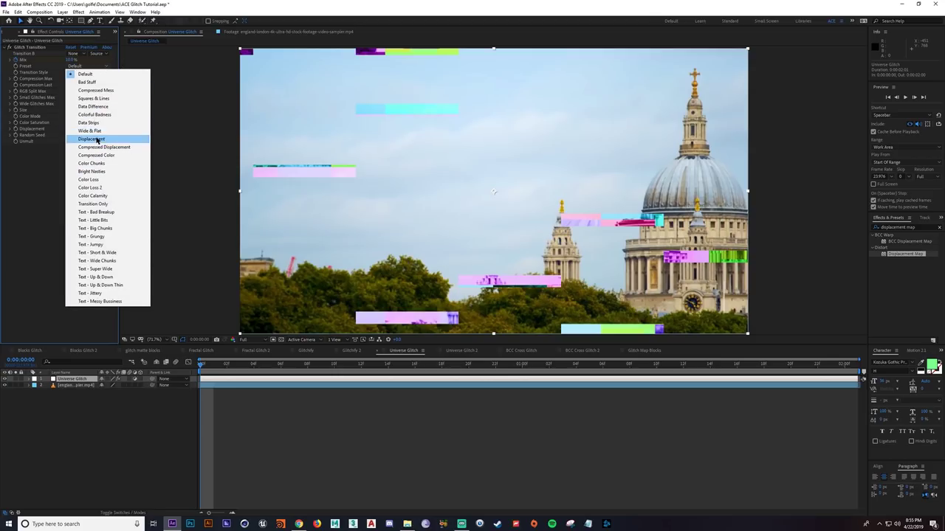
pyautogui.click(98, 124)
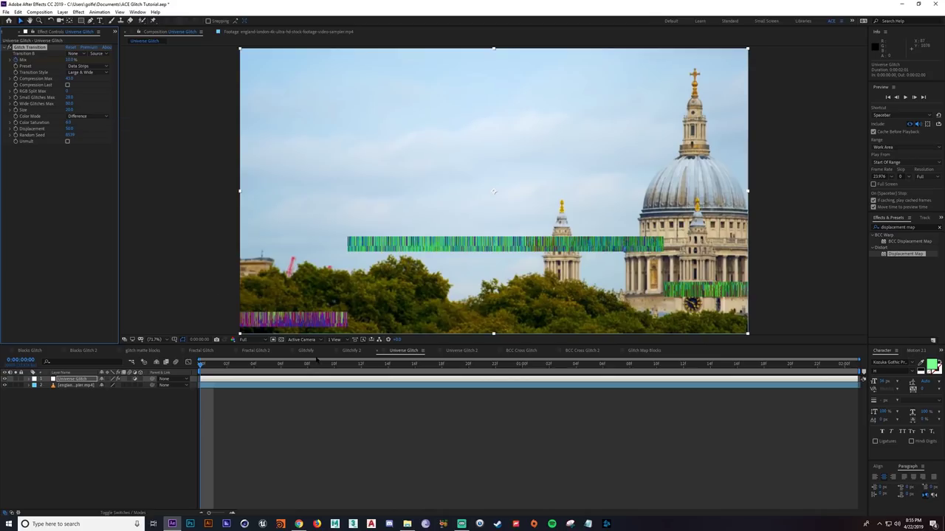
pyautogui.moveTo(221, 367); pyautogui.dragTo(347, 372)
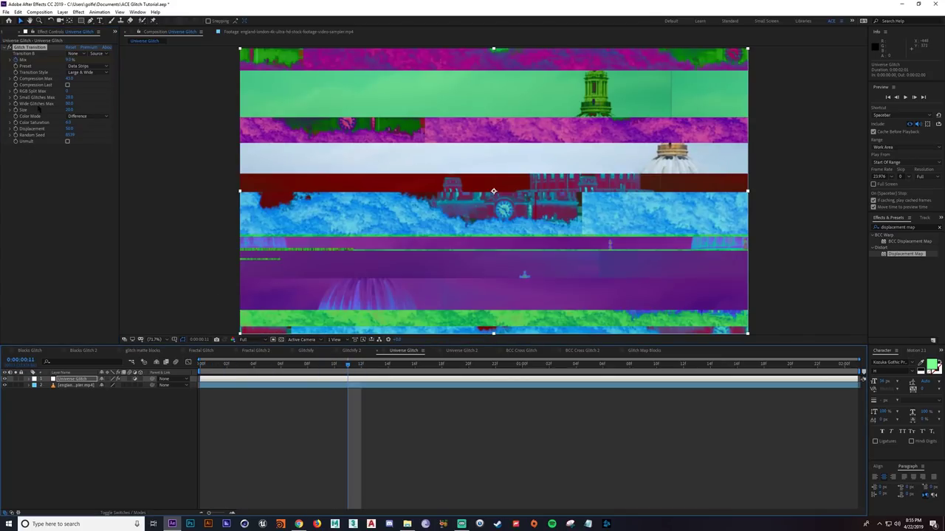
pyautogui.press('Home')
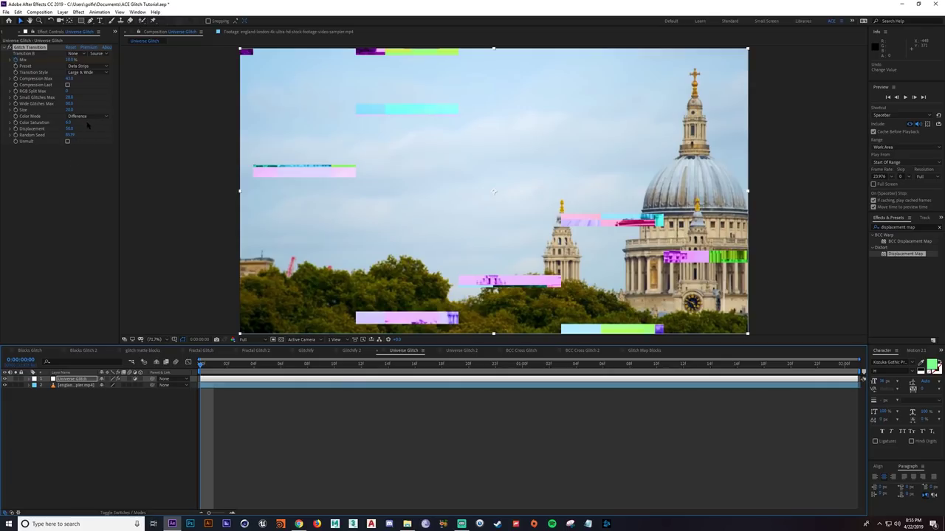
pyautogui.hotkey('ctrl', 'z')
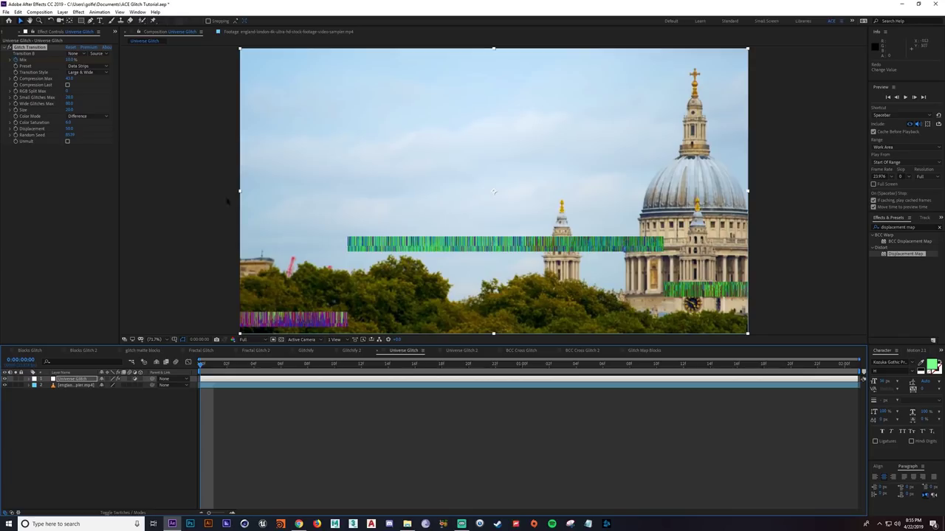
# Try the Bright Nasties preset on Glitch Transition and preview the opening frames
pyautogui.click(87, 66)
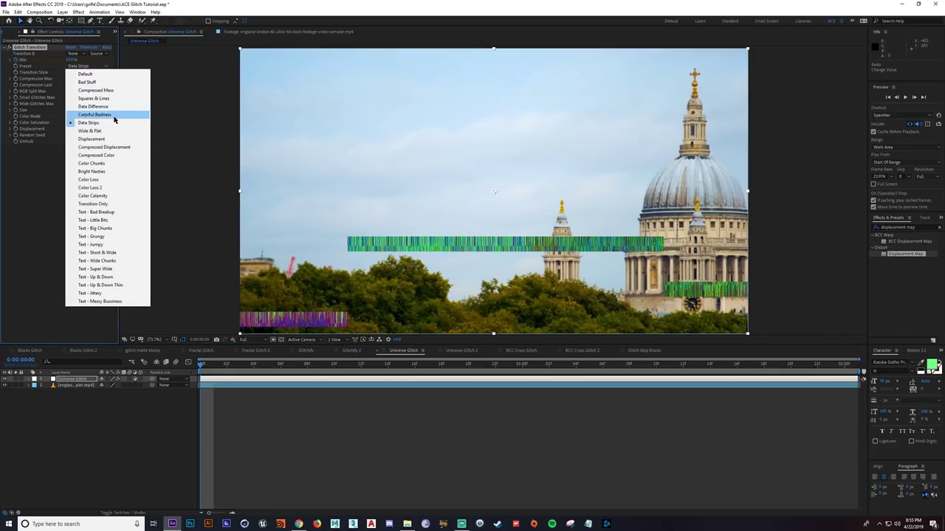
pyautogui.click(105, 171)
pyautogui.press('space')
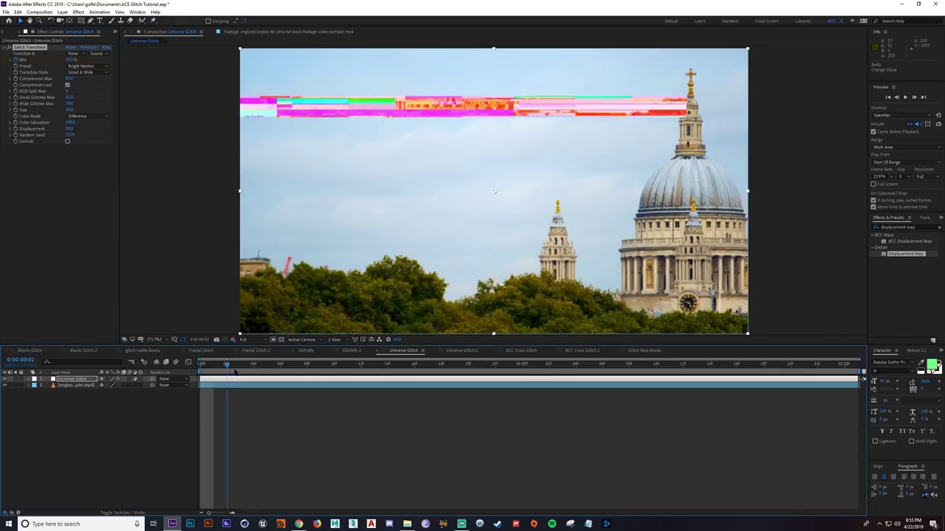
pyautogui.press('space')
# Set the Glitch Transition preset to Color Calamity and preview it around frame 4
pyautogui.click(87, 66)
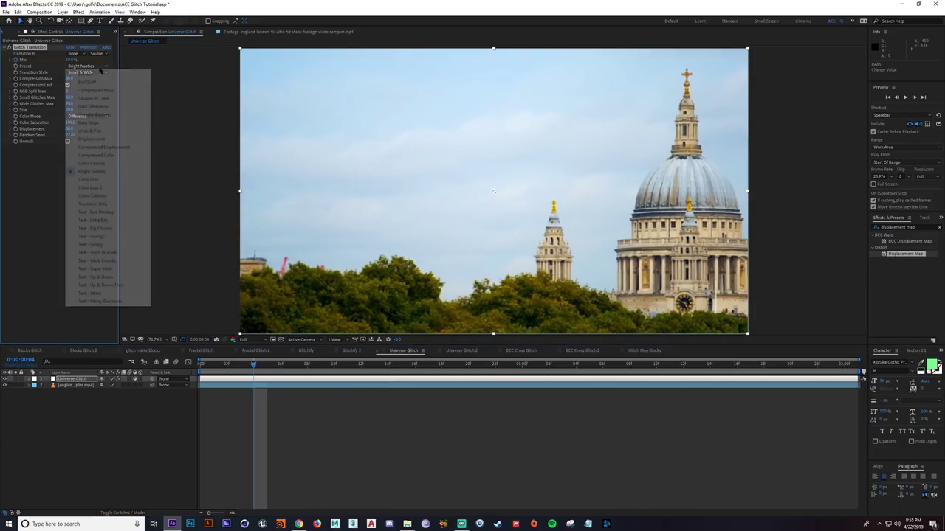
pyautogui.click(101, 196)
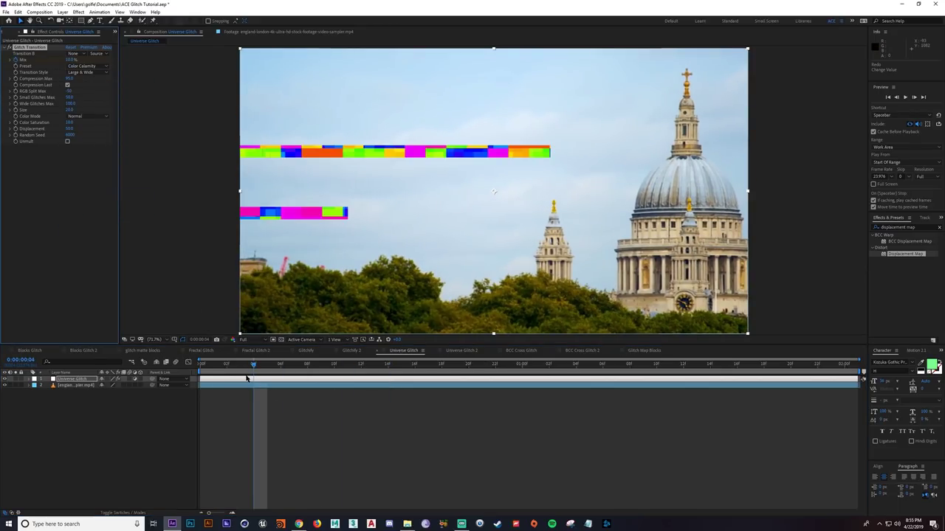
pyautogui.press('space')
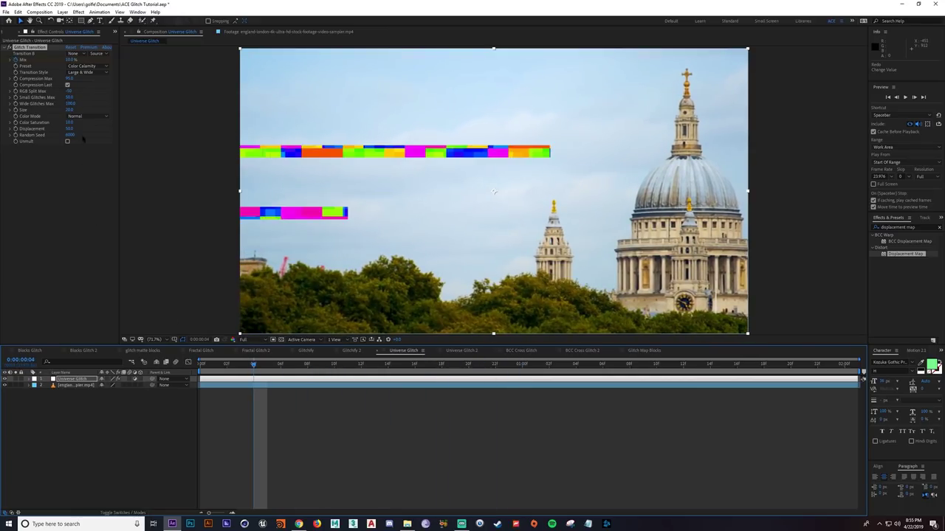
# Undo the preset changes on Glitch Transition back to Default and scrub from the start to frame 3
pyautogui.hotkey('ctrl', 'z')
pyautogui.hotkey('ctrl', 'z')
pyautogui.hotkey('ctrl', 'z')
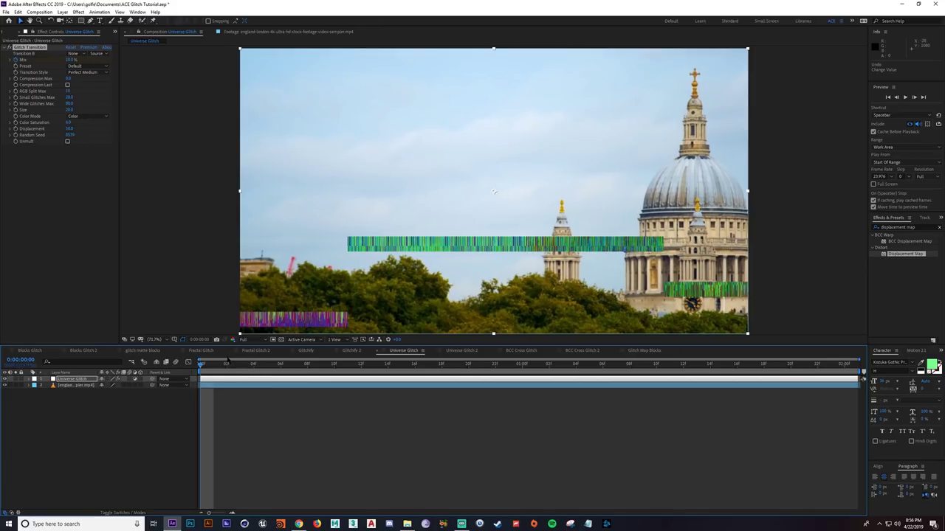
pyautogui.moveTo(212, 367); pyautogui.dragTo(240, 368)
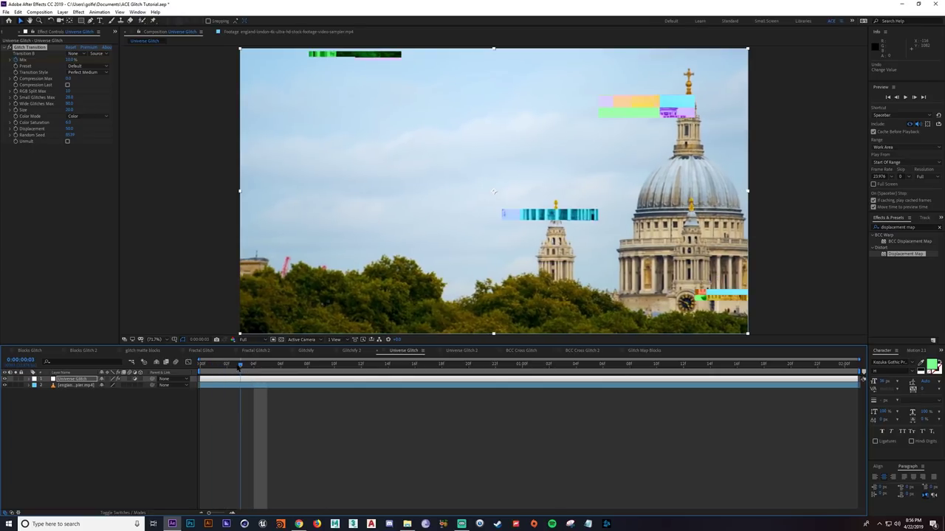
pyautogui.click(10, 97)
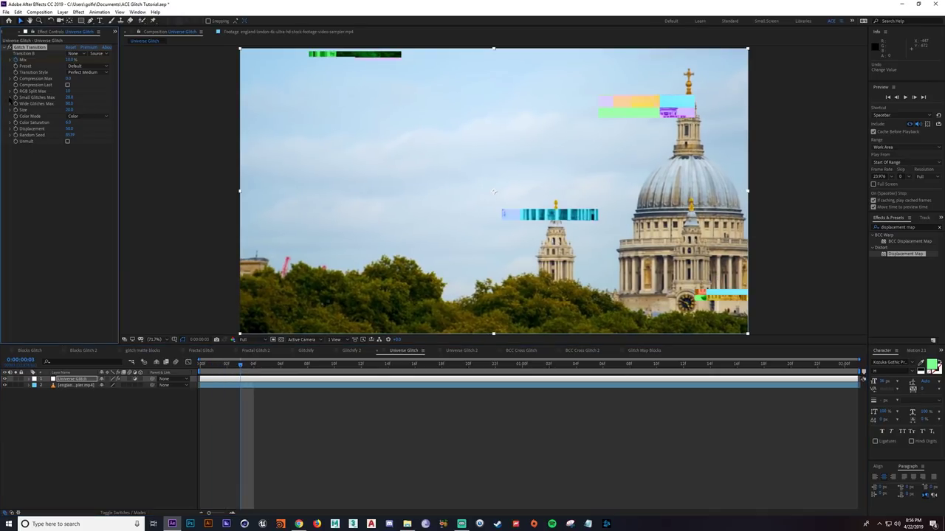
pyautogui.click(10, 97)
pyautogui.click(10, 104)
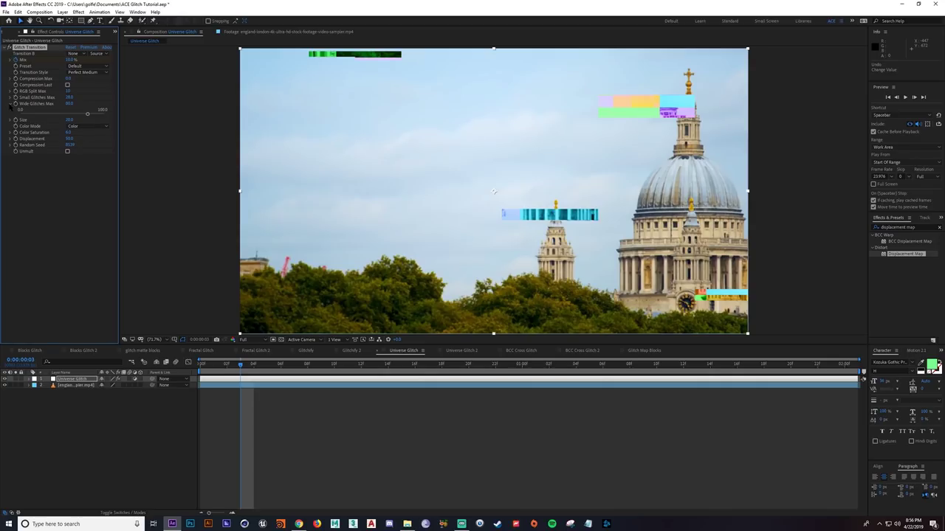
pyautogui.click(10, 104)
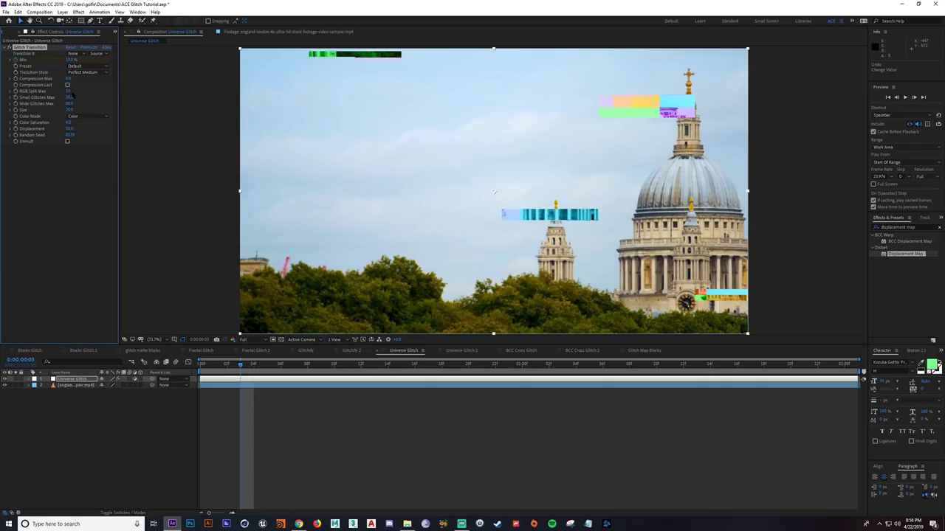
# Try a higher RGB Split Max on Glitch Transition, check it at frames 6 and 7, and undo the change
pyautogui.moveTo(68, 92); pyautogui.dragTo(86, 94)
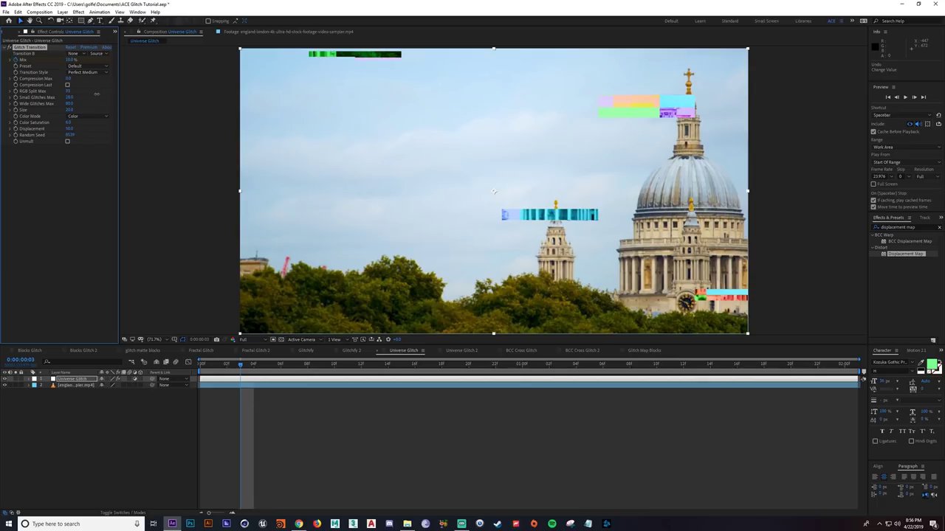
pyautogui.click(280, 364)
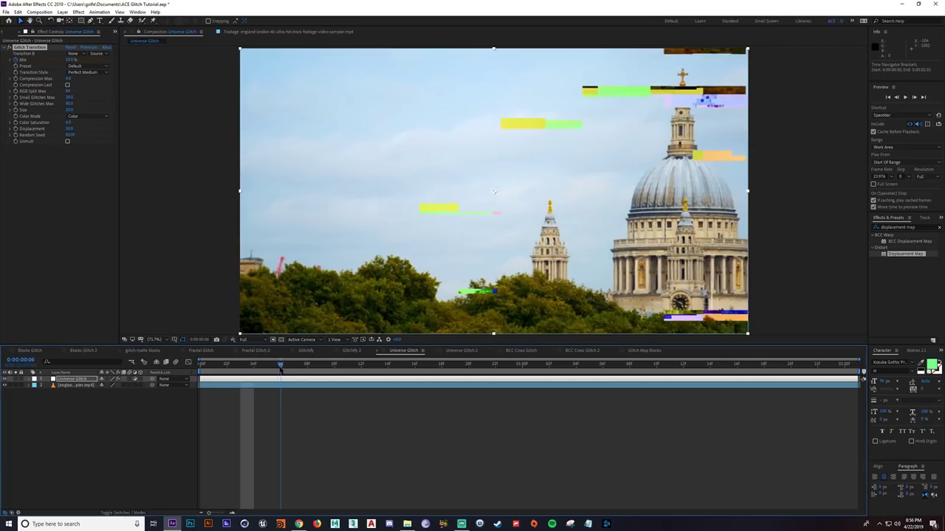
pyautogui.moveTo(281, 369); pyautogui.dragTo(294, 368)
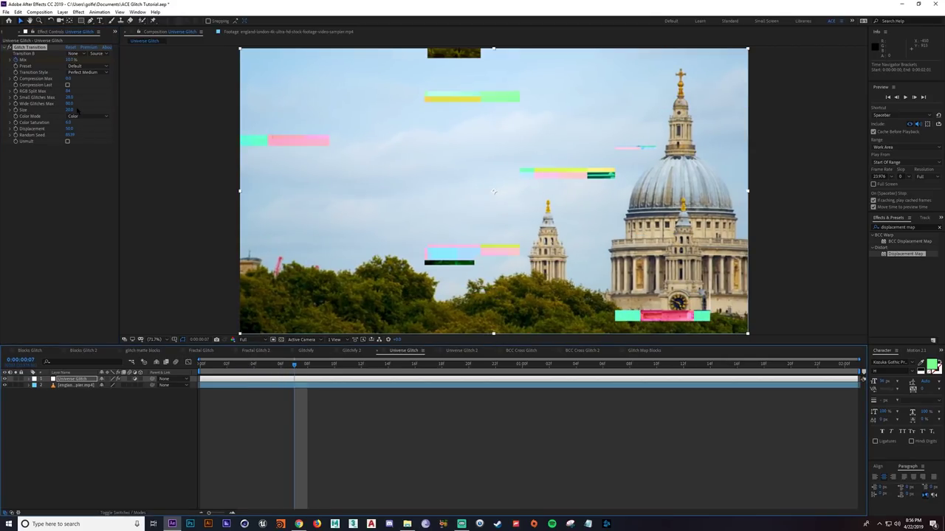
pyautogui.hotkey('ctrl', 'z')
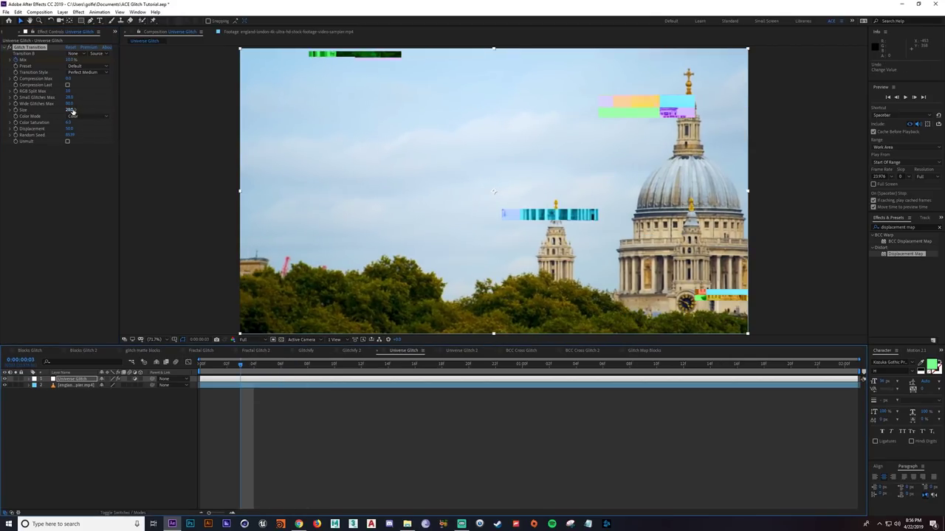
# Reduce the Glitch Transition's Size to about 12, raise Displacement to 100, and preview the result
pyautogui.moveTo(82, 110); pyautogui.dragTo(2, 109)
pyautogui.moveTo(67, 110); pyautogui.dragTo(18, 110)
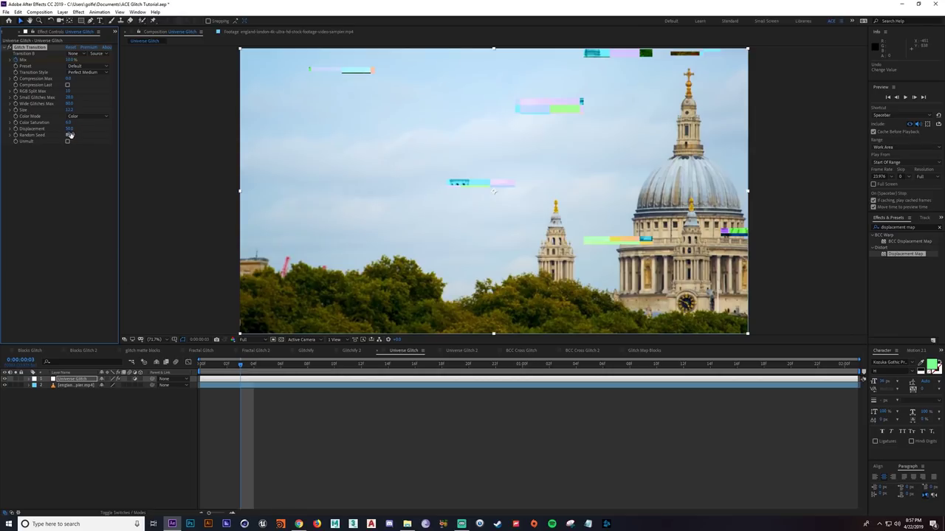
pyautogui.moveTo(69, 129); pyautogui.dragTo(144, 129)
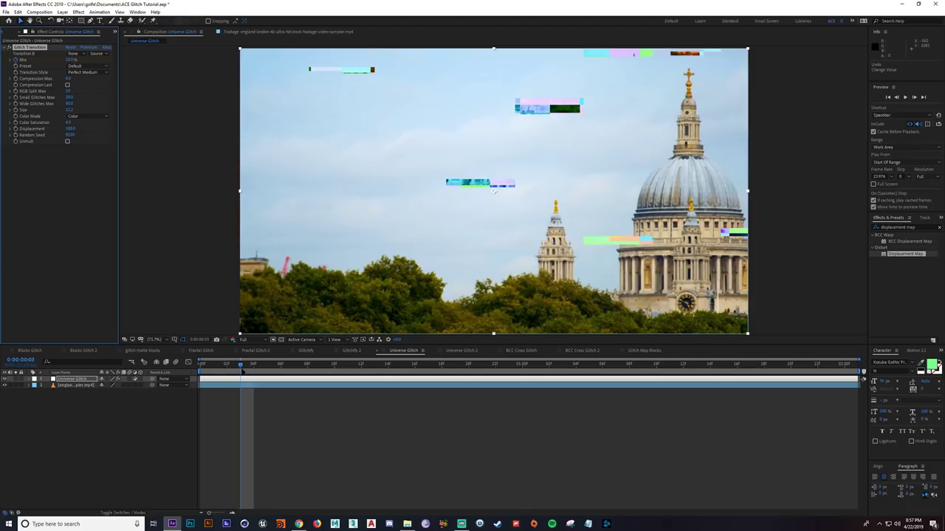
pyautogui.press('space')
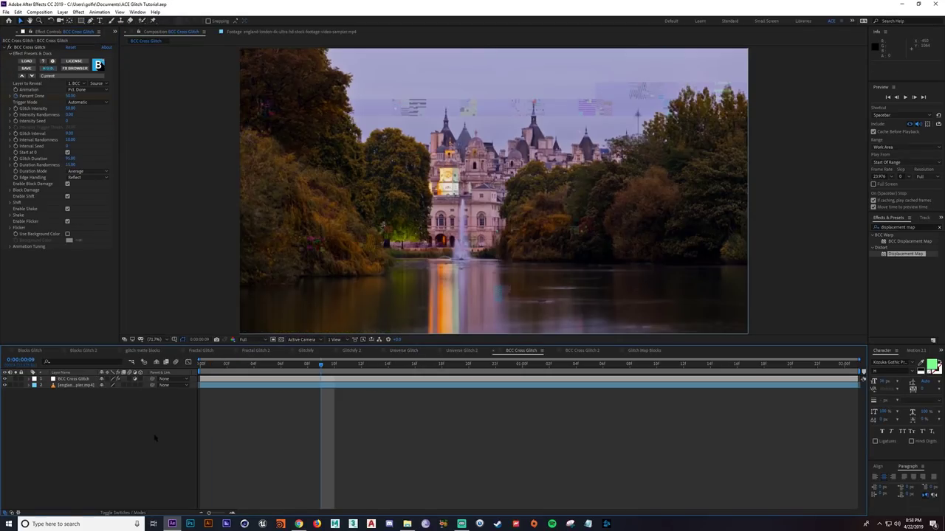
# Preview the BCC Cross Glitch composition, open BCC Cross Glitch 2, and load its adjustment layer's effect controls at frame 2
pyautogui.press('space')
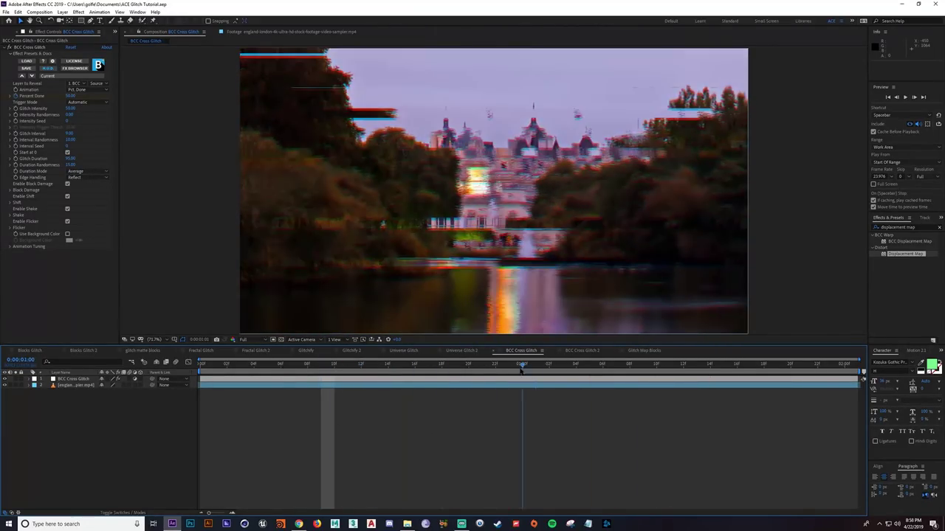
pyautogui.press('space')
pyautogui.click(579, 350)
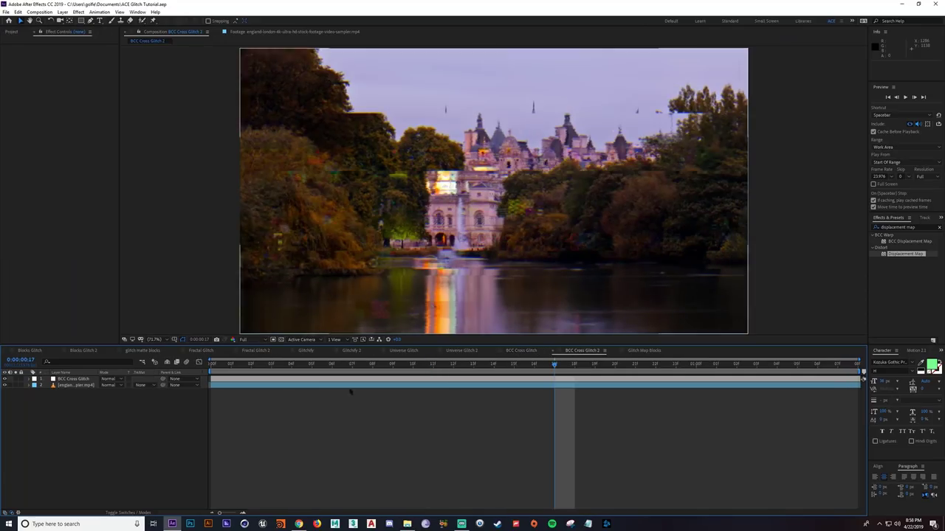
pyautogui.click(251, 363)
pyautogui.click(88, 378)
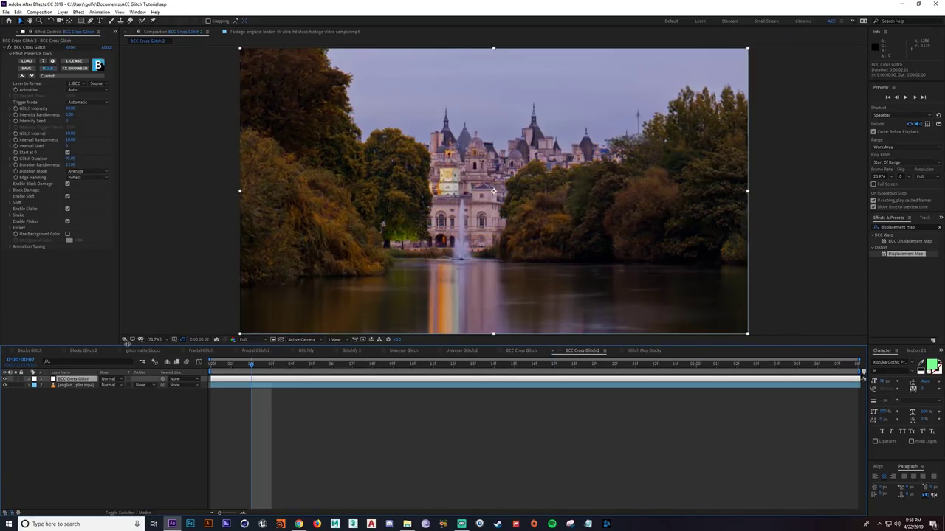
pyautogui.click(196, 421)
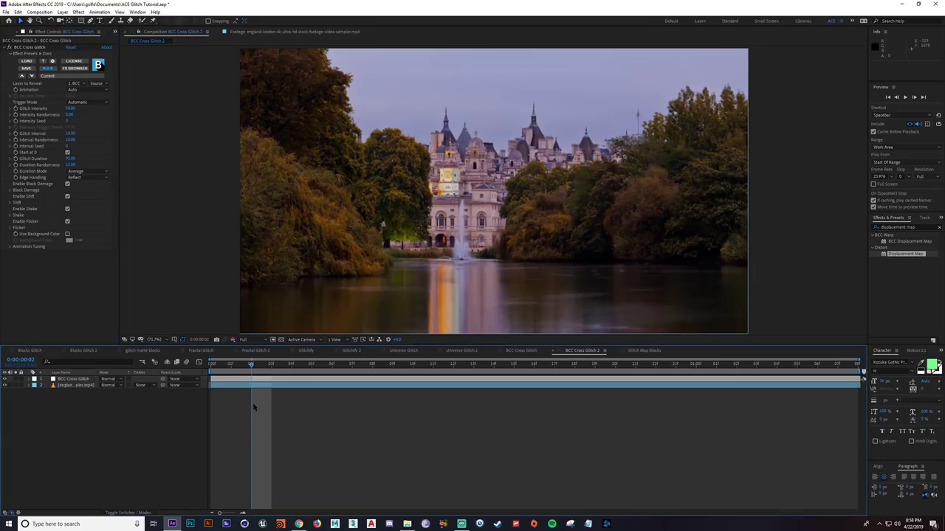
# Preview BCC Cross Glitch 2 with the automatic animation and scrub from frame 4 to frame 11
pyautogui.press('space')
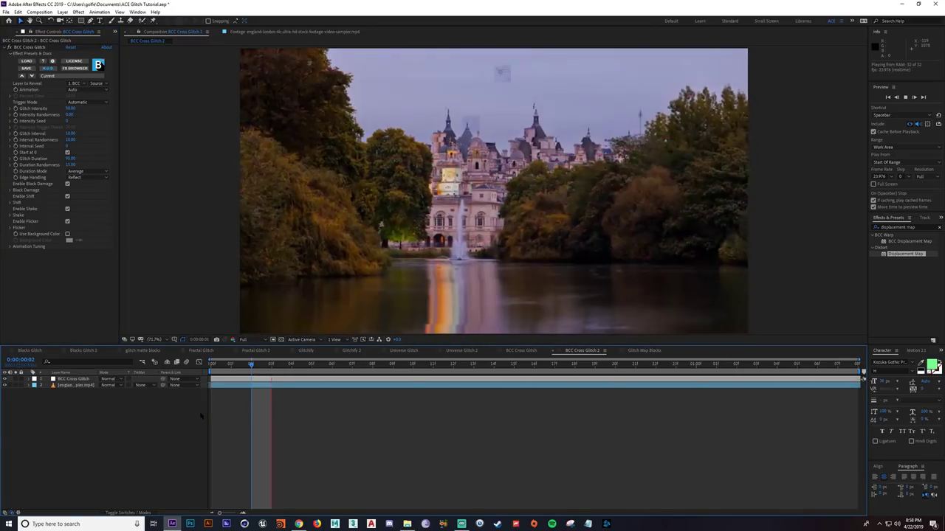
pyautogui.click(289, 365)
pyautogui.moveTo(289, 366); pyautogui.dragTo(433, 366)
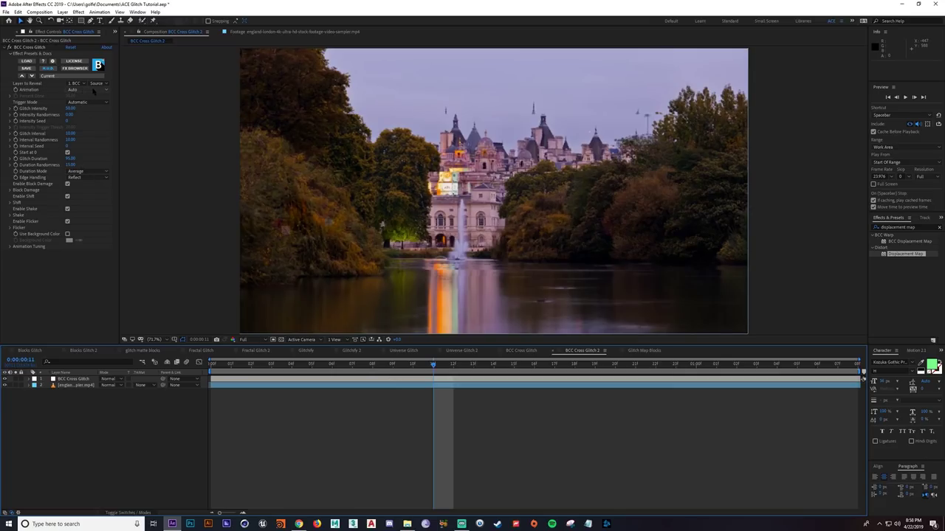
# Set the BCC Cross Glitch Animation to Pct. Done and keyframe Percent Done at 0 on frame 11
pyautogui.click(94, 91)
pyautogui.click(87, 103)
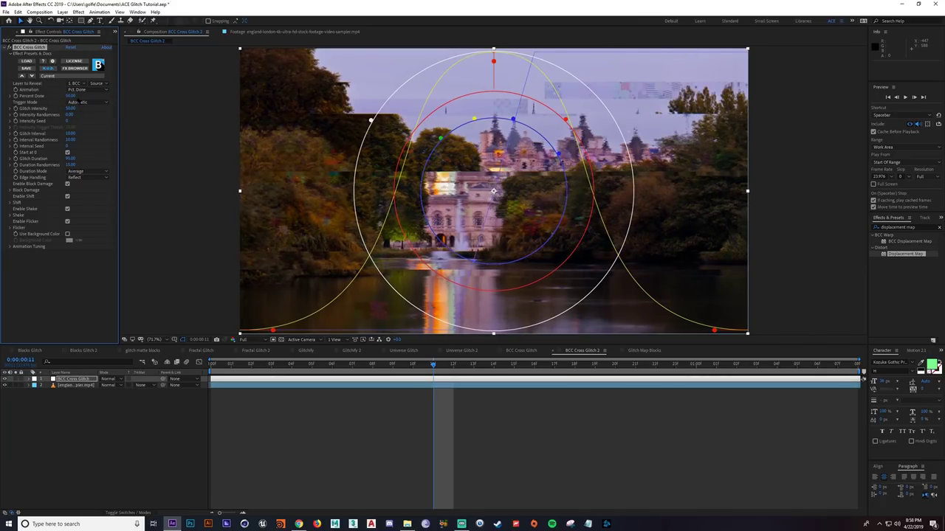
pyautogui.click(70, 96)
pyautogui.write('0')
pyautogui.press('Return')
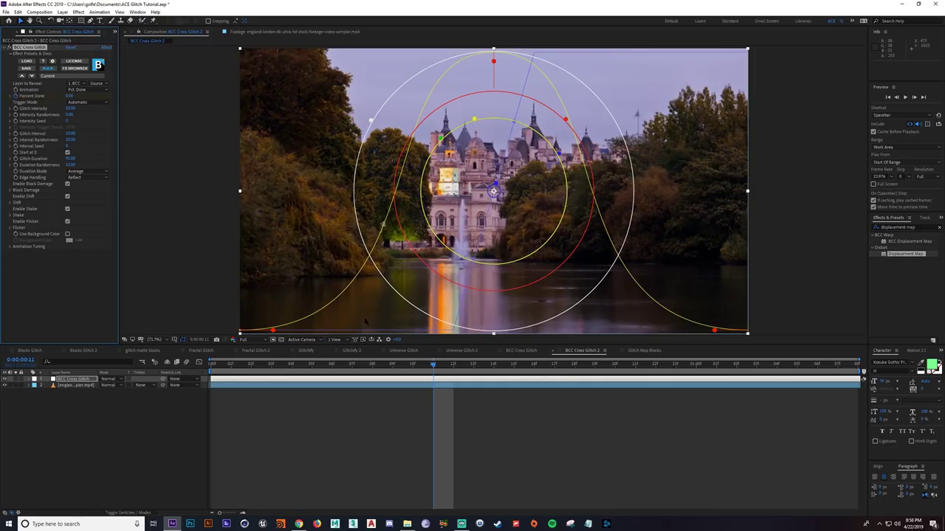
# Reveal the Percent Done keyframes, move the 0 keyframe to frame 4, and add a 100 keyframe moved to frame 17
pyautogui.press('u')
pyautogui.moveTo(434, 391); pyautogui.dragTo(291, 391)
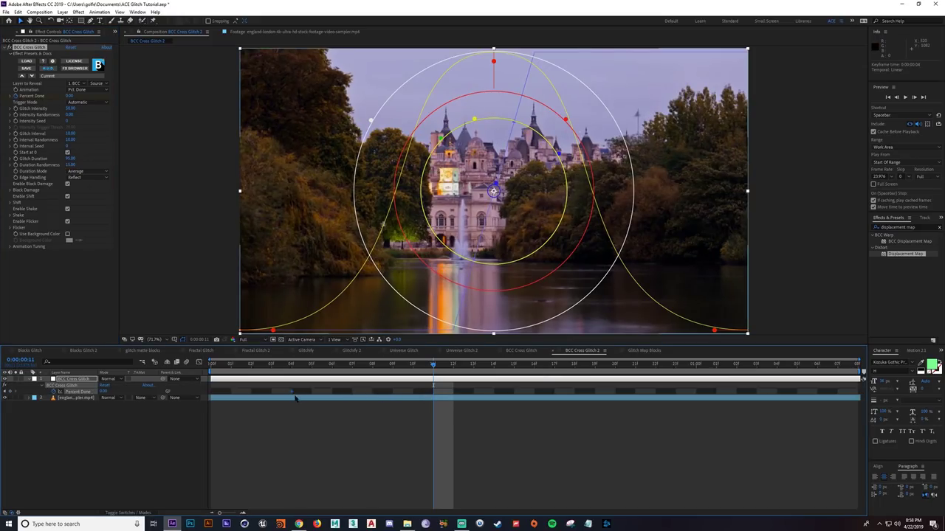
pyautogui.moveTo(69, 96); pyautogui.dragTo(271, 118)
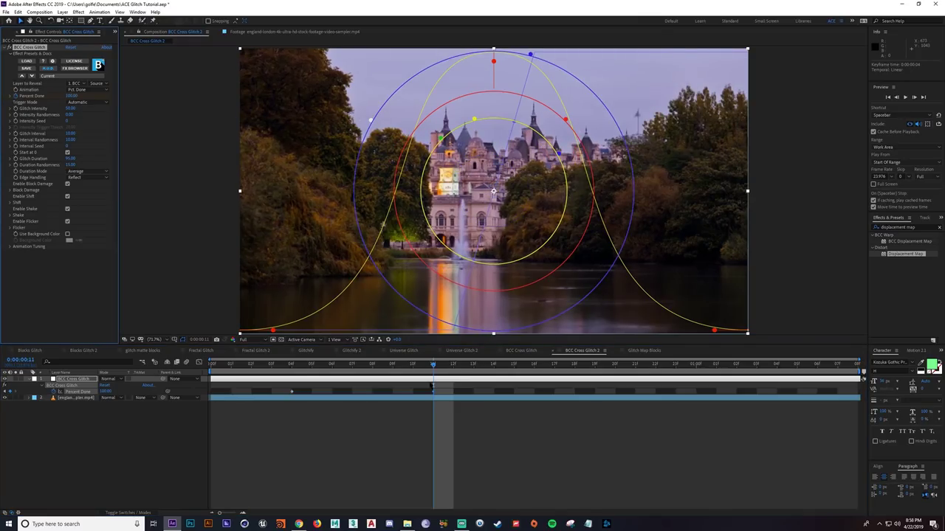
pyautogui.moveTo(433, 391); pyautogui.dragTo(554, 391)
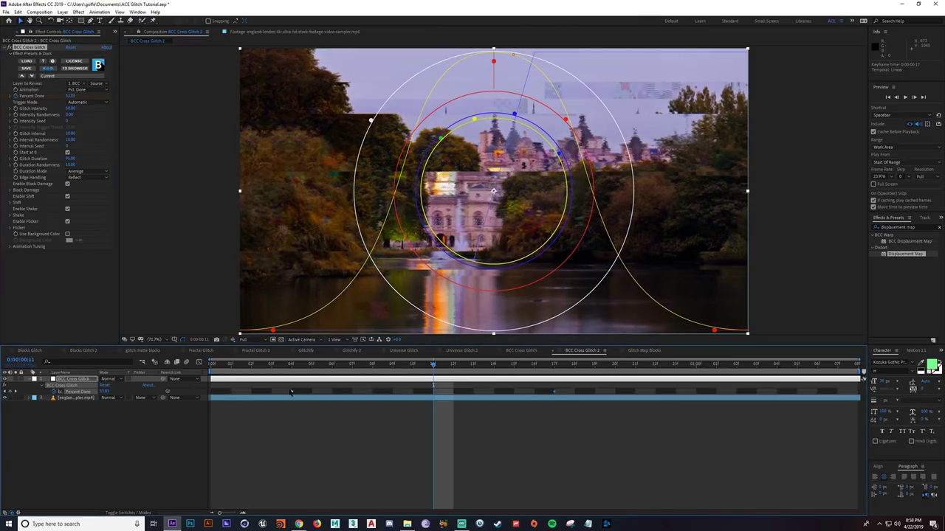
# Preview the Percent Done animation and move its last keyframe out to the one-second mark to lengthen the glitch
pyautogui.press('space')
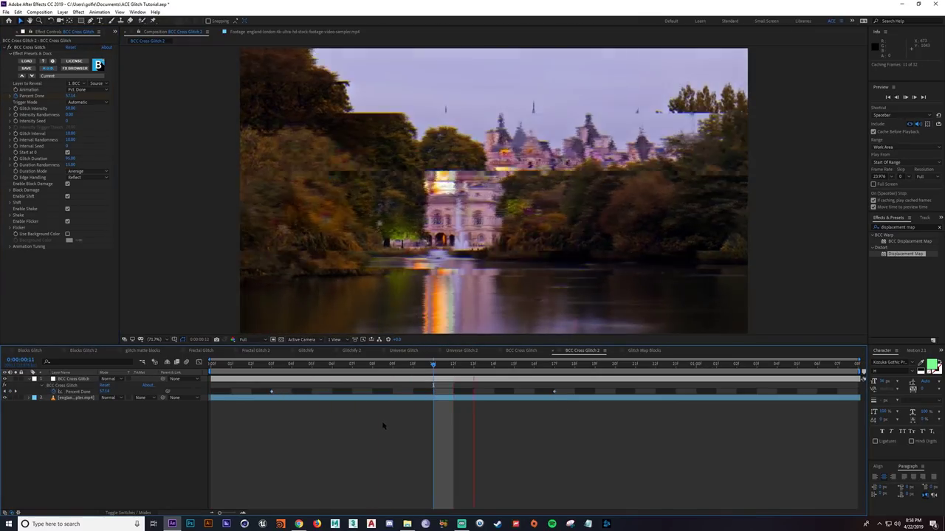
pyautogui.press('space')
pyautogui.moveTo(554, 392); pyautogui.dragTo(696, 393)
pyautogui.click(581, 437)
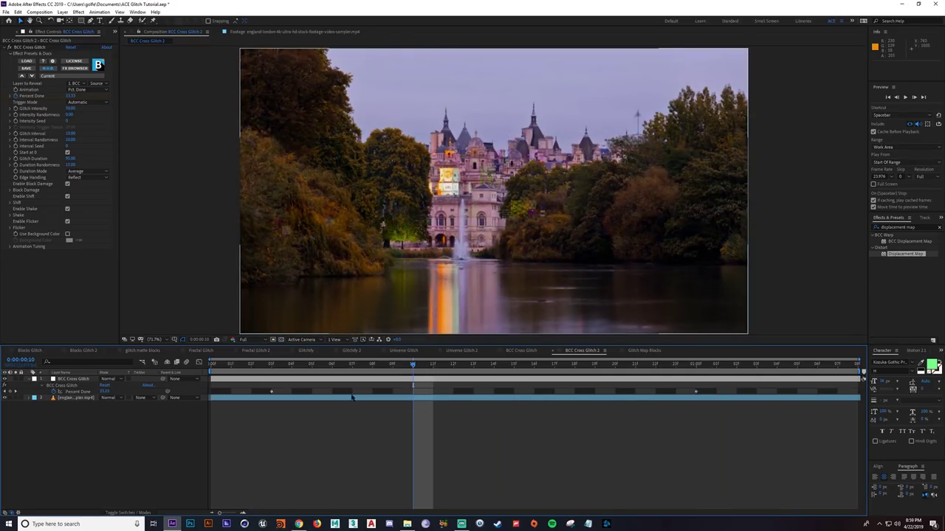
# Display the BCC Cross Glitch on-screen controls, examine the intensity handles, and scrub and preview the glitch around frame 14
pyautogui.click(374, 381)
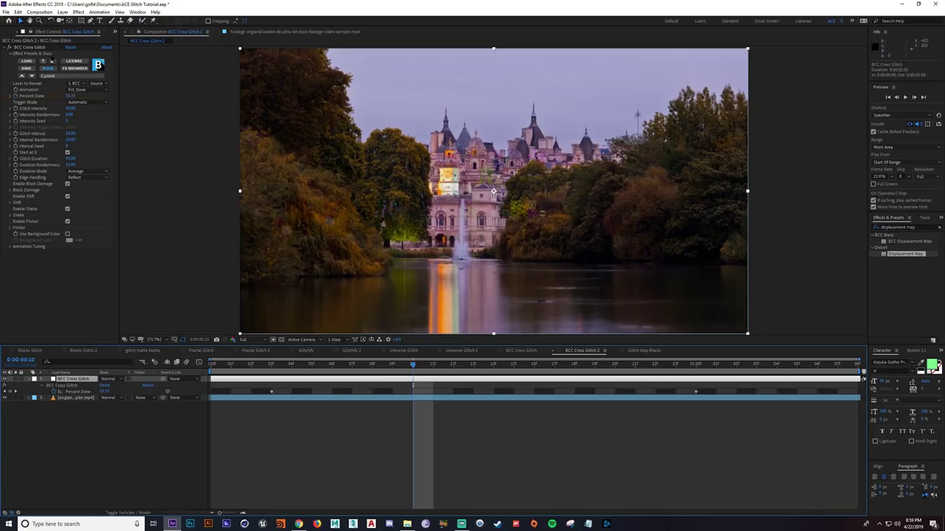
pyautogui.click(45, 47)
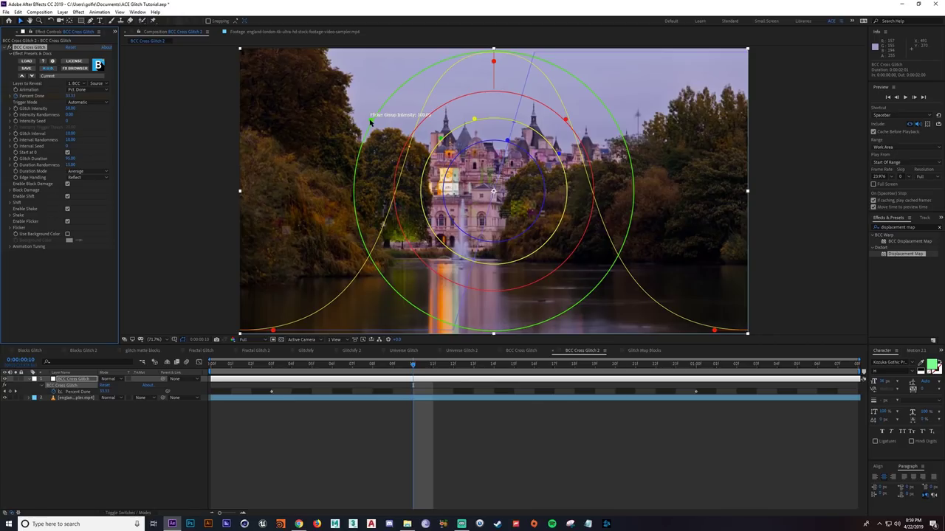
pyautogui.moveTo(390, 365); pyautogui.dragTo(481, 372)
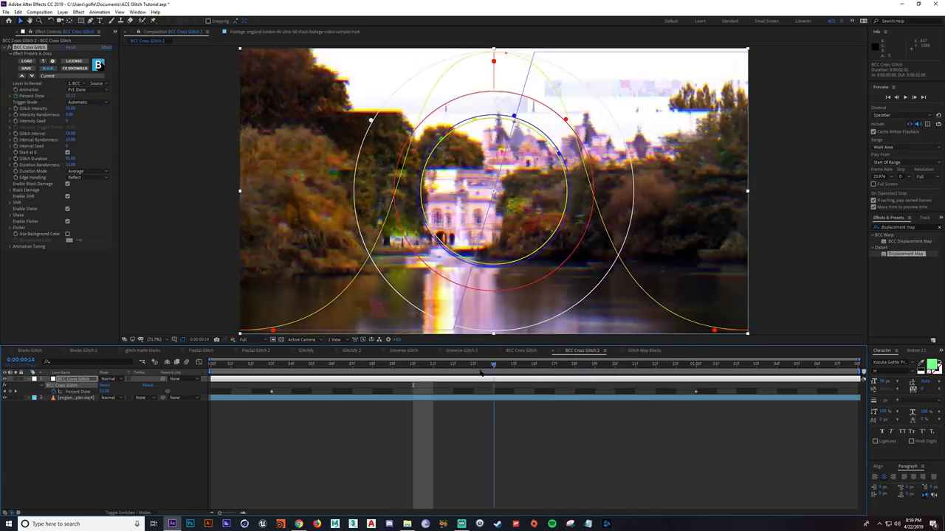
pyautogui.press('space')
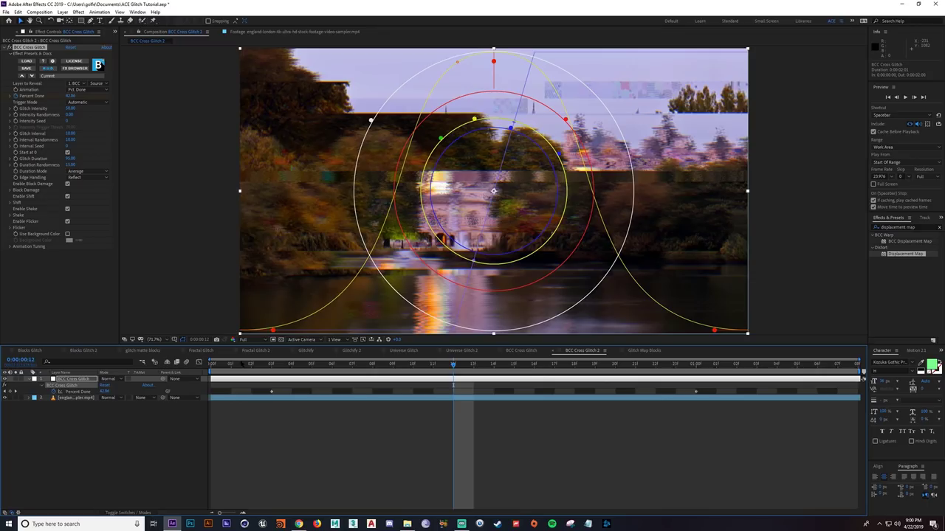
# Disable Flicker, Shake and Shift on BCC Cross Glitch, leaving only Block Damage enabled, and inspect frames 8 and 9
pyautogui.click(67, 222)
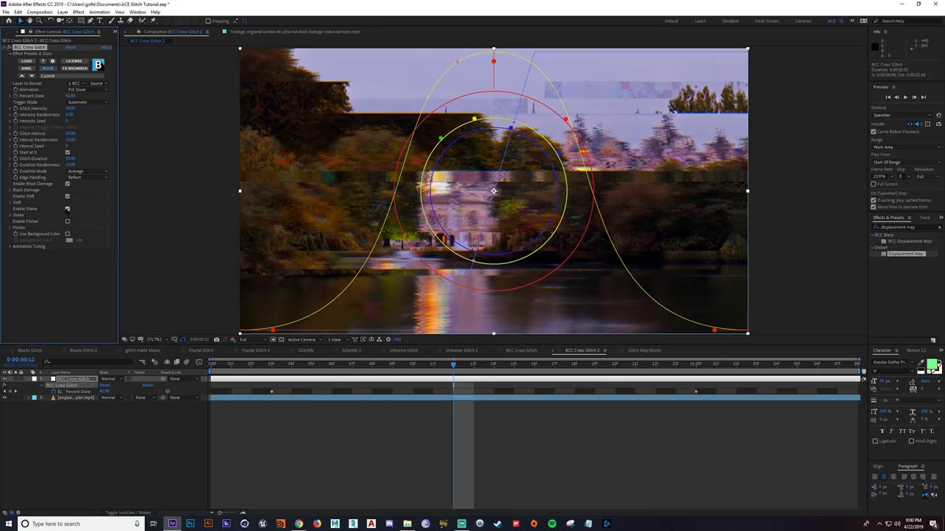
pyautogui.click(67, 209)
pyautogui.click(68, 196)
pyautogui.click(67, 184)
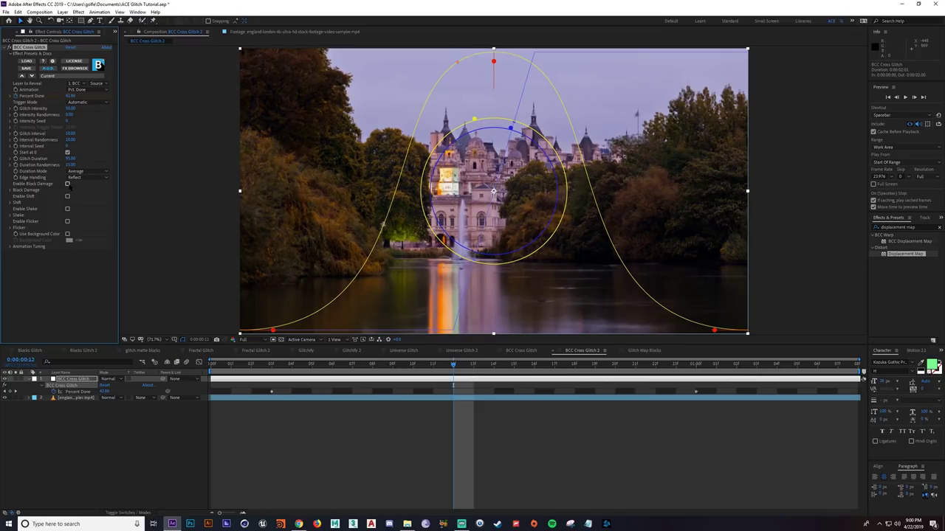
pyautogui.click(373, 365)
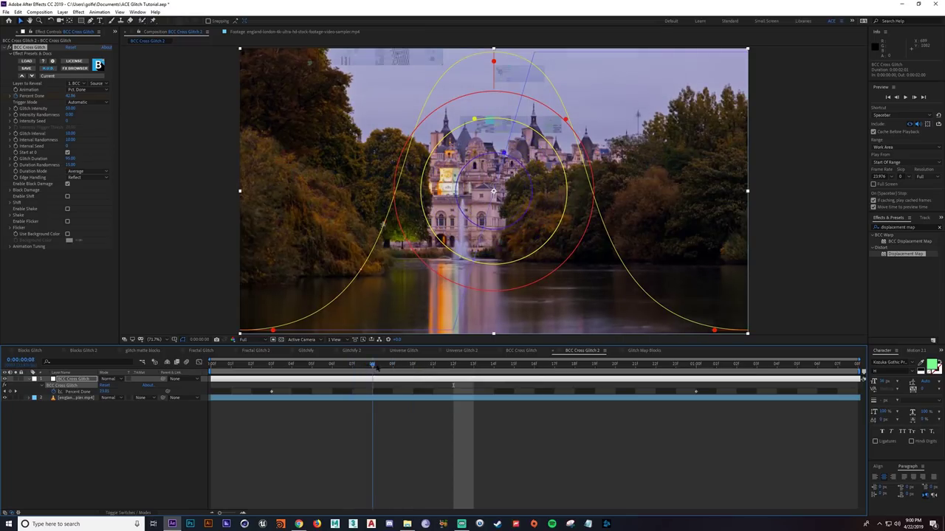
pyautogui.moveTo(377, 367)
pyautogui.mouseDown()
pyautogui.moveTo(466, 367)
pyautogui.moveTo(375, 367)
pyautogui.moveTo(393, 366)
pyautogui.mouseUp()
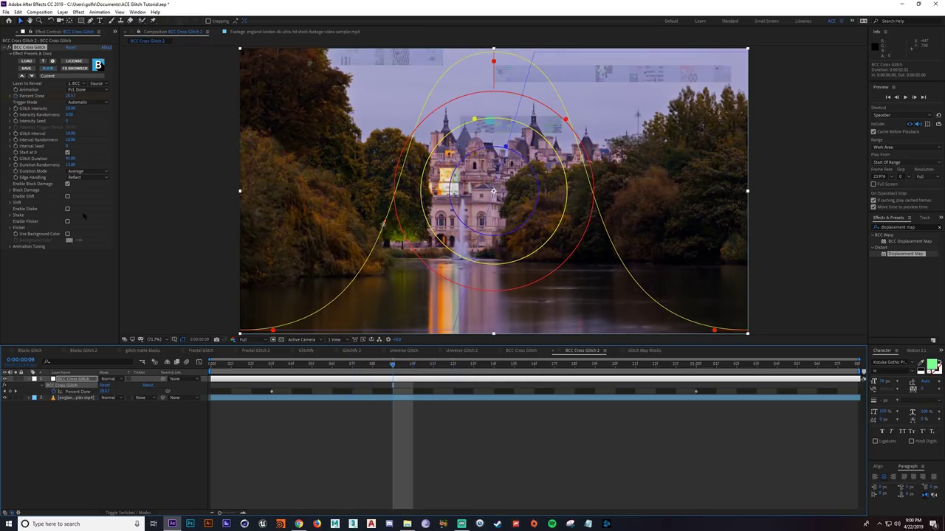
# Expand the Block Damage settings and set Block Size to 256
pyautogui.click(10, 190)
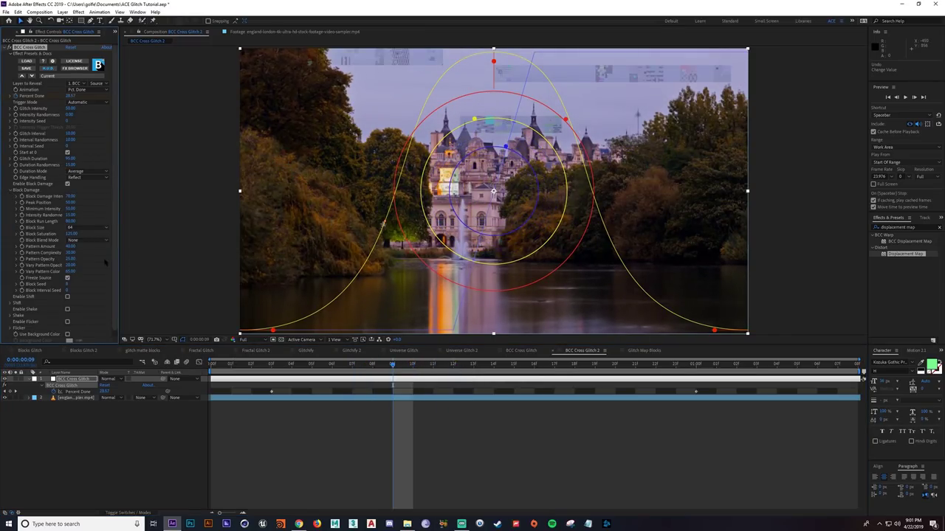
pyautogui.click(83, 229)
pyautogui.click(85, 286)
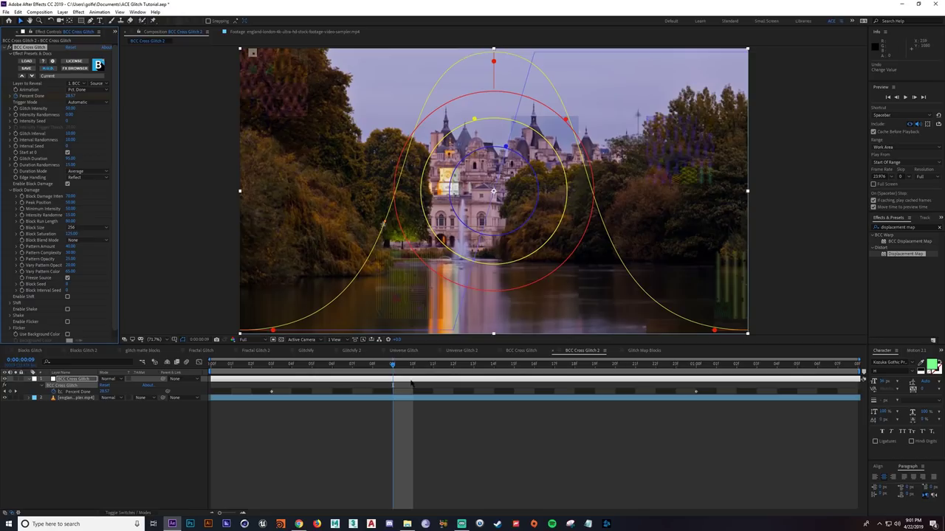
# Undo the last Block Size change, try a Block Saturation of 1000 across the glitch frames, and undo it
pyautogui.click(433, 366)
pyautogui.hotkey('ctrl', 'z')
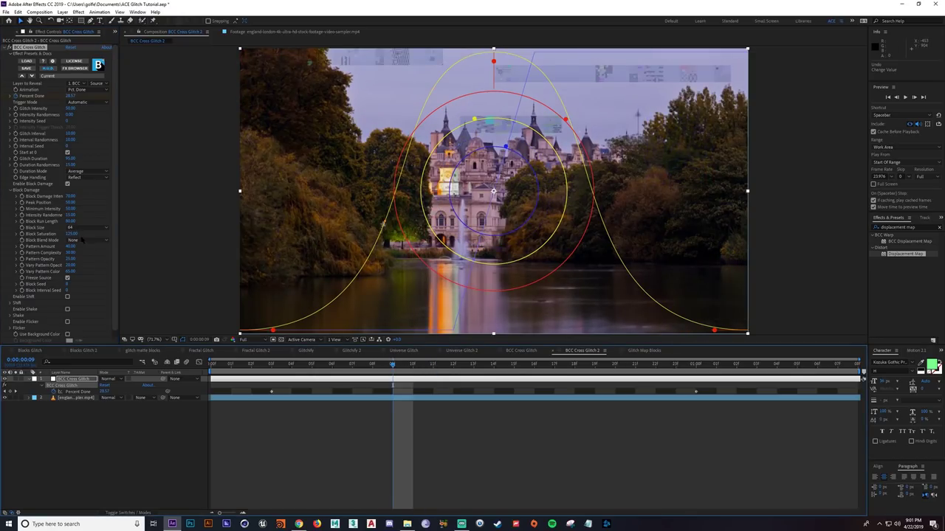
pyautogui.moveTo(73, 235); pyautogui.dragTo(122, 235)
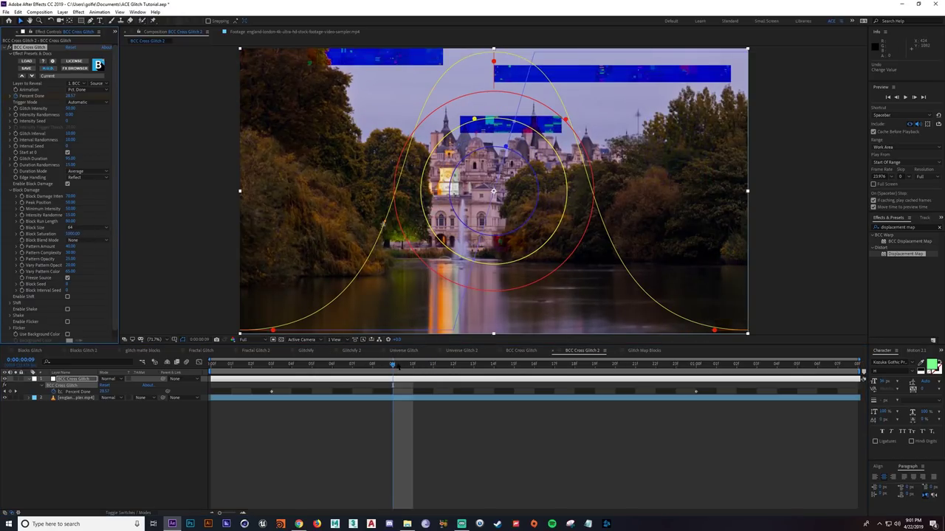
pyautogui.moveTo(395, 365); pyautogui.dragTo(330, 365)
pyautogui.press('pagedown')
pyautogui.press('pagedown')
pyautogui.press('pagedown')
pyautogui.press('pagedown')
pyautogui.press('pagedown')
pyautogui.press('pagedown')
pyautogui.press('pagedown')
pyautogui.press('pagedown')
pyautogui.press('pagedown')
pyautogui.press('pagedown')
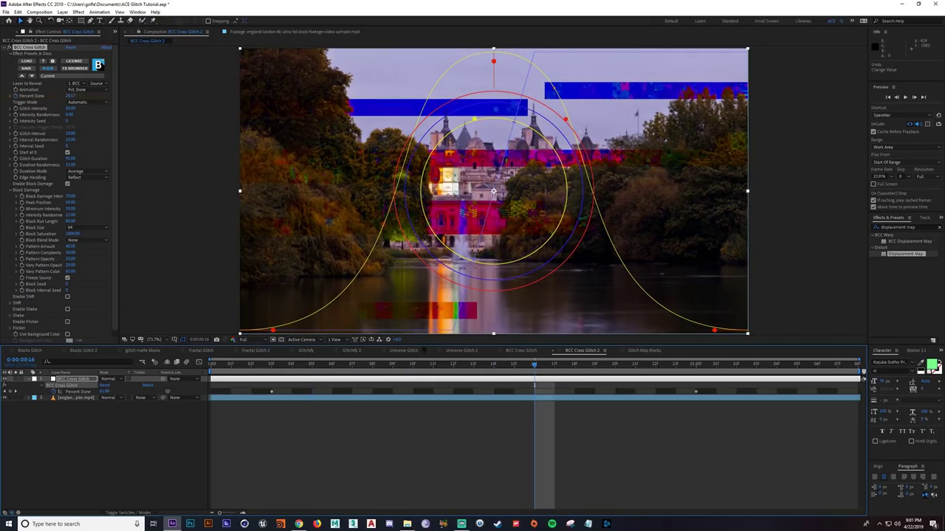
pyautogui.hotkey('ctrl', 'z')
# Try the Screen option for Block Blend Mode, scrub the glitch, and undo the blend mode change
pyautogui.click(86, 241)
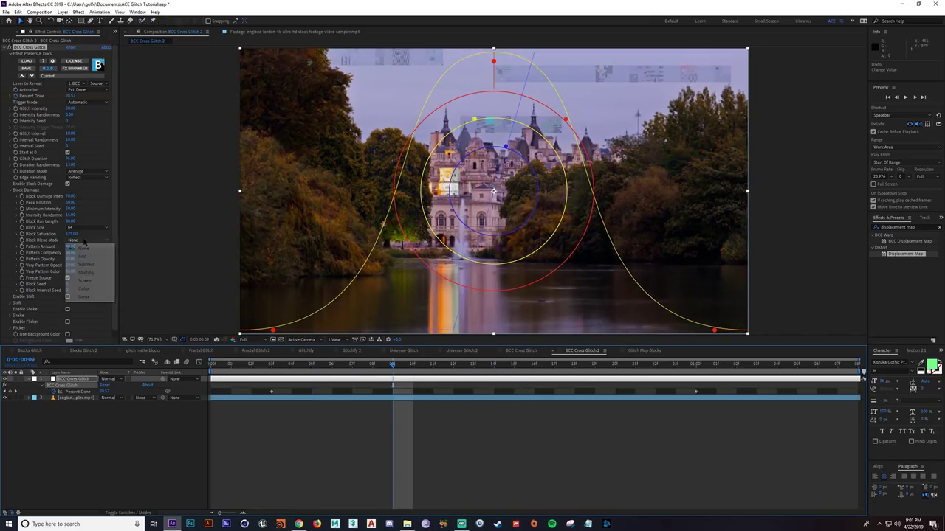
pyautogui.click(84, 280)
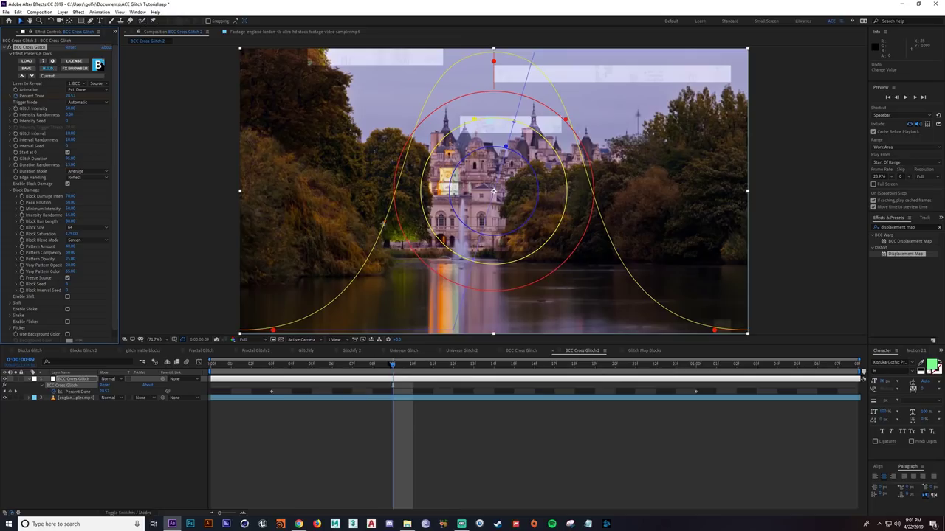
pyautogui.moveTo(393, 363); pyautogui.dragTo(433, 364)
pyautogui.hotkey('ctrl', 'z')
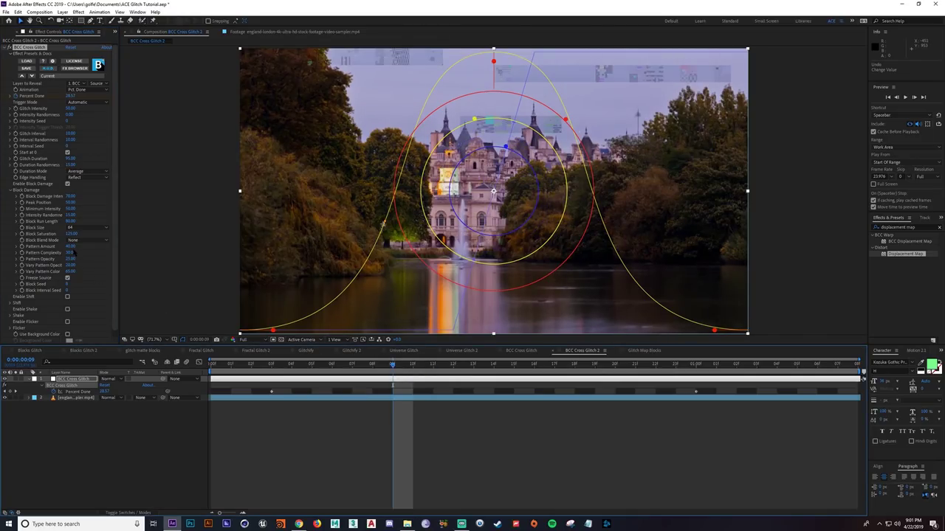
# Set the Block Damage Pattern Amount to 100 and inspect the patterned blocks above the palace up close
pyautogui.moveTo(71, 251); pyautogui.dragTo(101, 248)
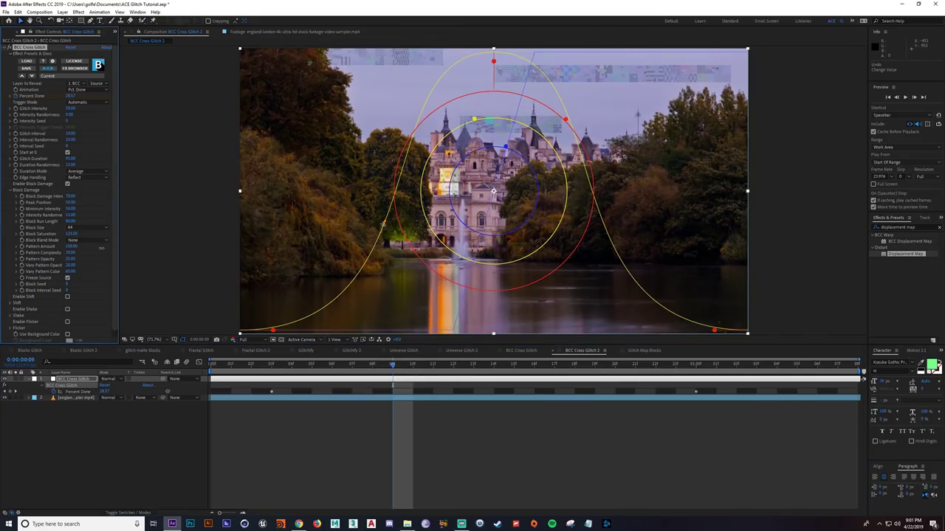
pyautogui.scroll(4, 419, 209)
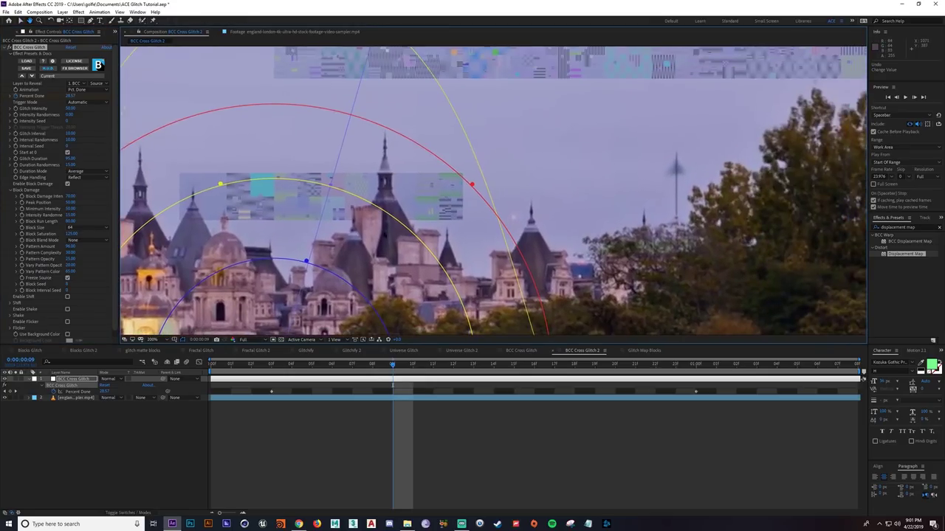
pyautogui.moveTo(412, 202); pyautogui.dragTo(432, 231)
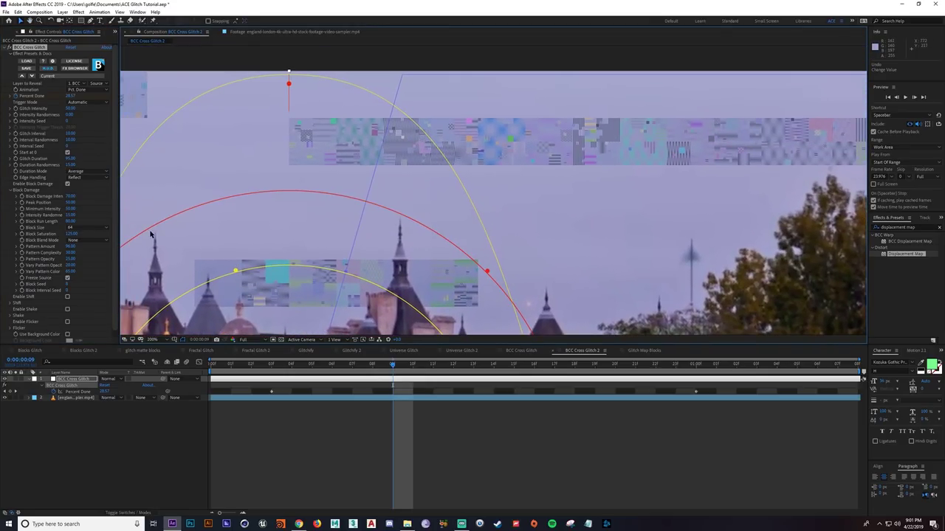
pyautogui.moveTo(71, 248); pyautogui.dragTo(38, 248)
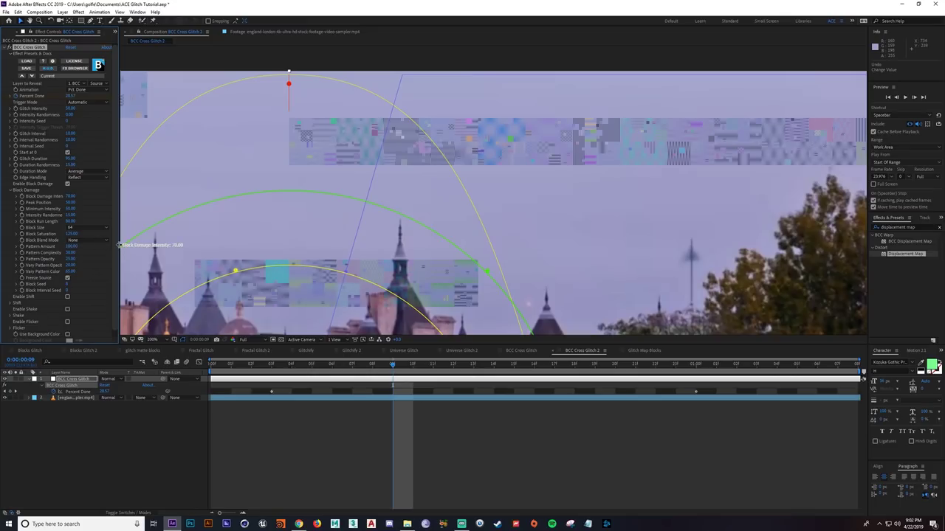
pyautogui.scroll(-4, 369, 214)
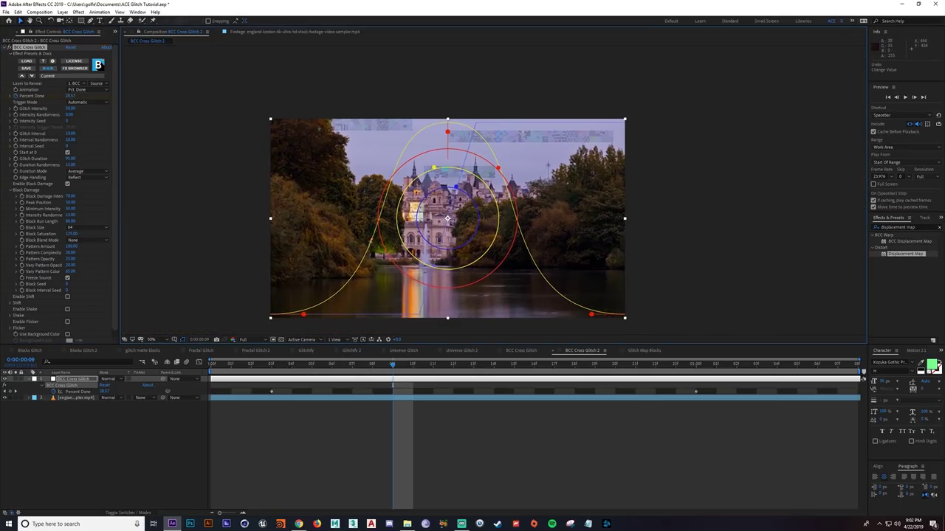
pyautogui.scroll(2, 481, 276)
# Set Block Size to 128 and inspect the block damage over the lake at frame 14
pyautogui.click(74, 230)
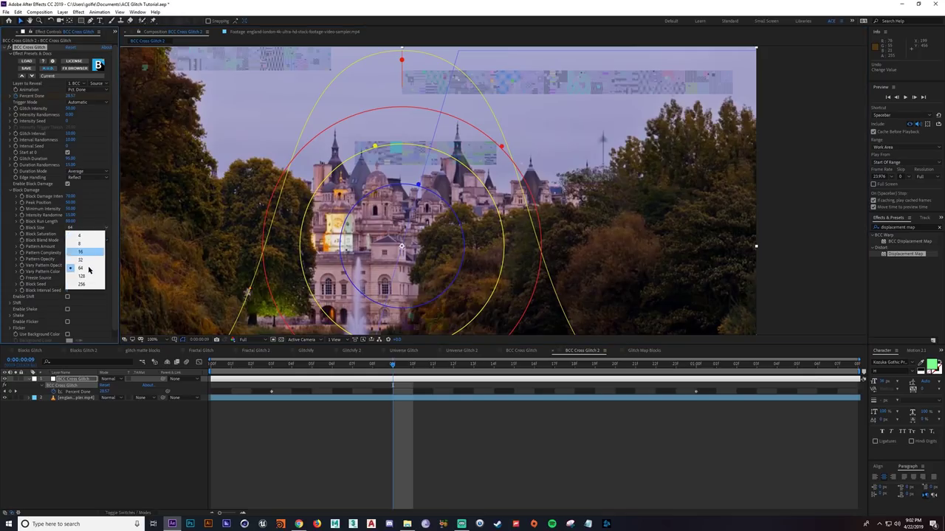
pyautogui.click(88, 279)
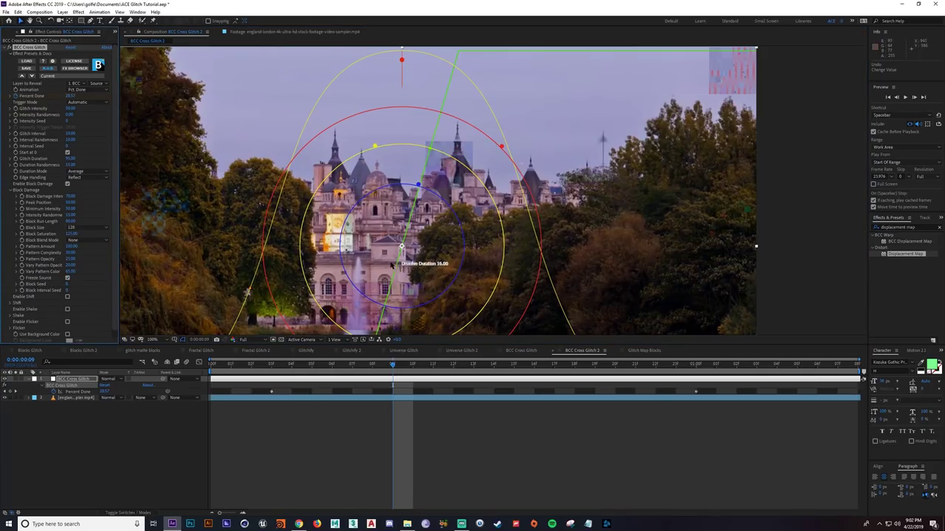
pyautogui.scroll(-2, 399, 255)
pyautogui.scroll(2, 412, 293)
pyautogui.moveTo(394, 374); pyautogui.dragTo(485, 376)
pyautogui.moveTo(639, 331); pyautogui.dragTo(664, 268)
pyautogui.moveTo(169, 270); pyautogui.dragTo(237, 243)
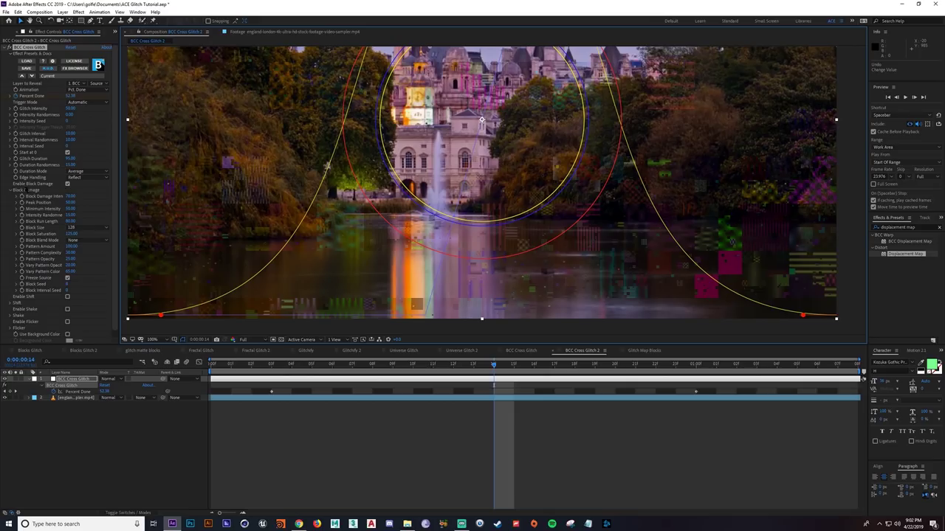
# Collapse and disable Block Damage, enable Shift instead, and fit the whole frame in the composition view
pyautogui.click(10, 190)
pyautogui.click(67, 183)
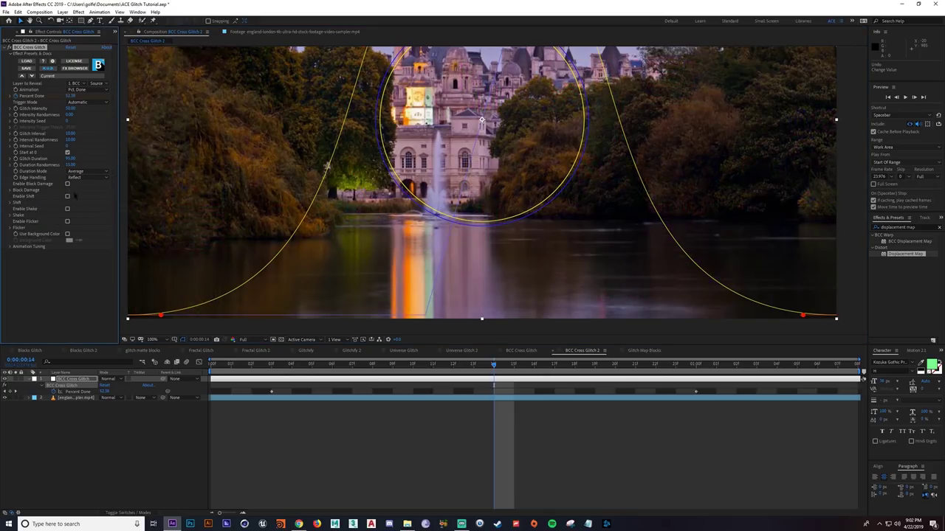
pyautogui.click(67, 196)
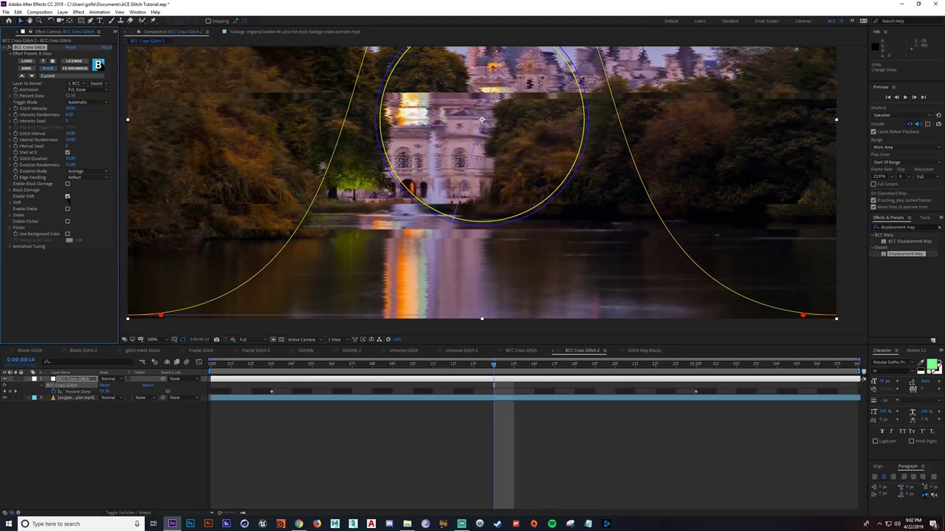
pyautogui.scroll(-2, 384, 223)
pyautogui.scroll(2, 384, 223)
pyautogui.scroll(-1, 384, 223)
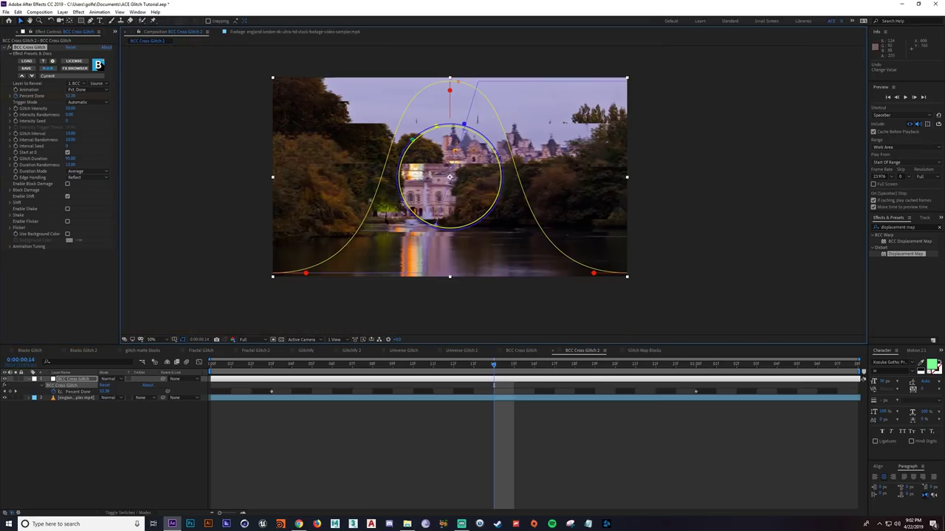
pyautogui.click(156, 340)
pyautogui.click(164, 348)
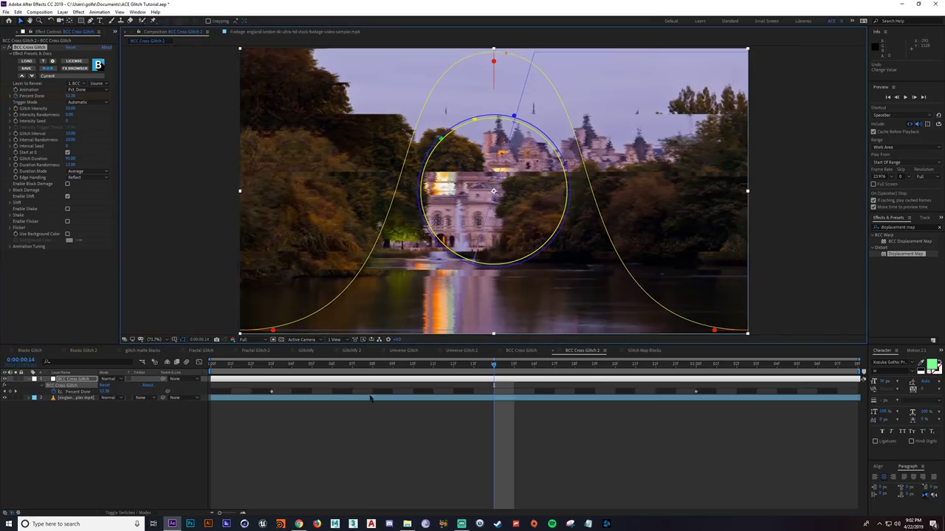
# Scrub the Shift glitch between frames 12 and 16 and compare it with frame 3 of the Blocks Glitch 2 composition
pyautogui.moveTo(354, 367); pyautogui.dragTo(535, 370)
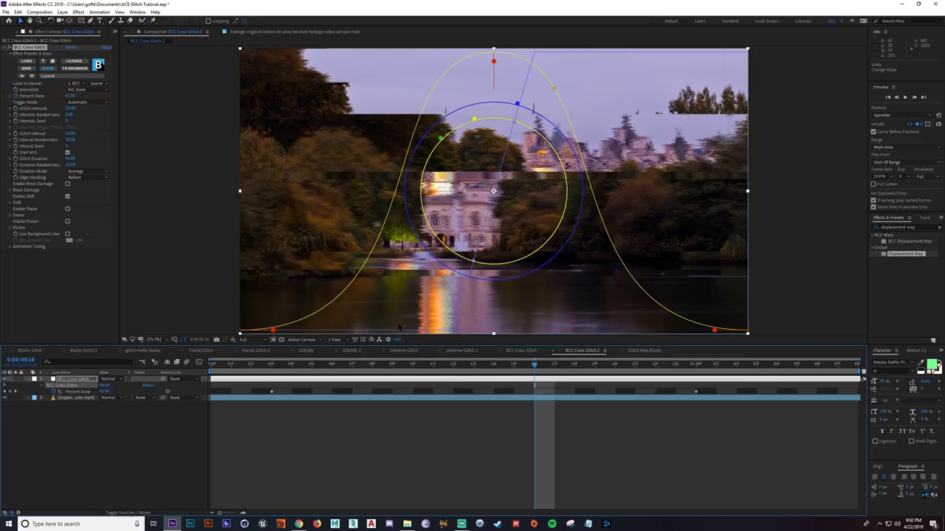
pyautogui.click(473, 365)
pyautogui.moveTo(460, 368)
pyautogui.mouseDown()
pyautogui.moveTo(373, 365)
pyautogui.moveTo(454, 364)
pyautogui.mouseUp()
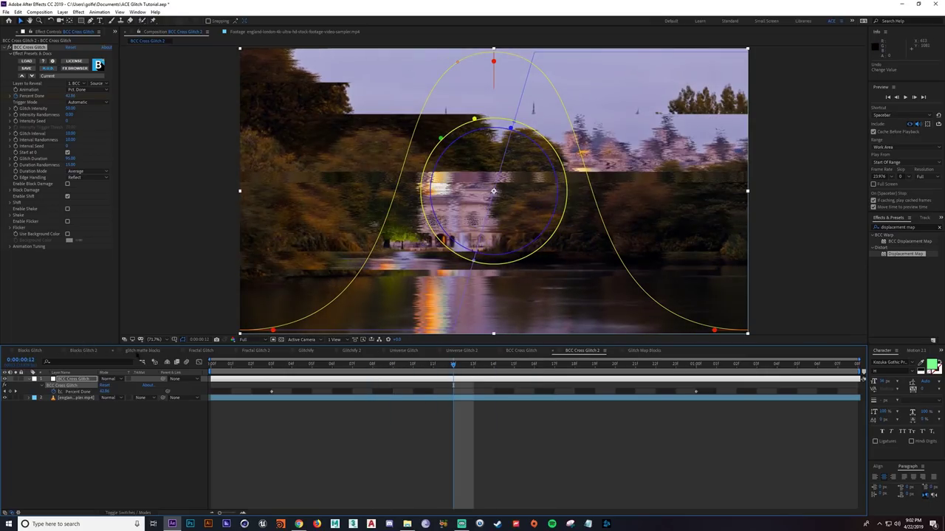
pyautogui.click(83, 350)
pyautogui.moveTo(292, 365); pyautogui.dragTo(271, 364)
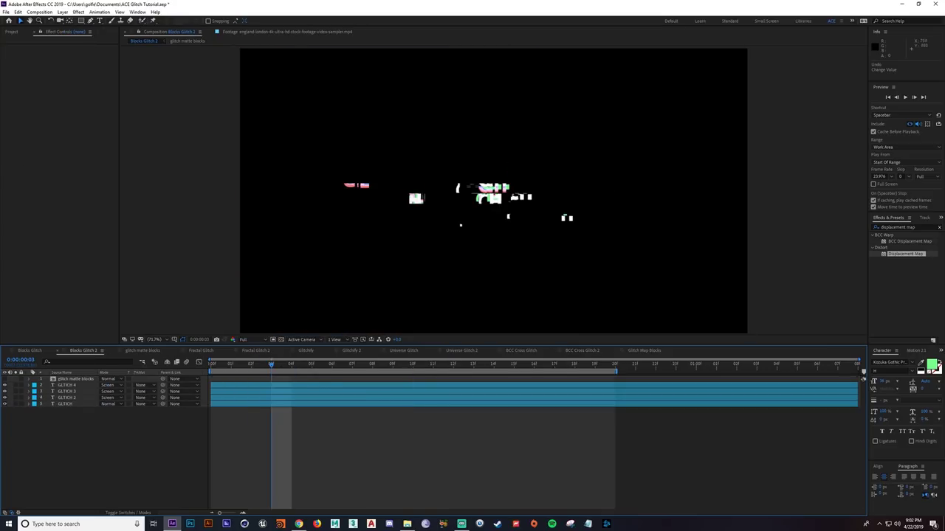
pyautogui.click(581, 353)
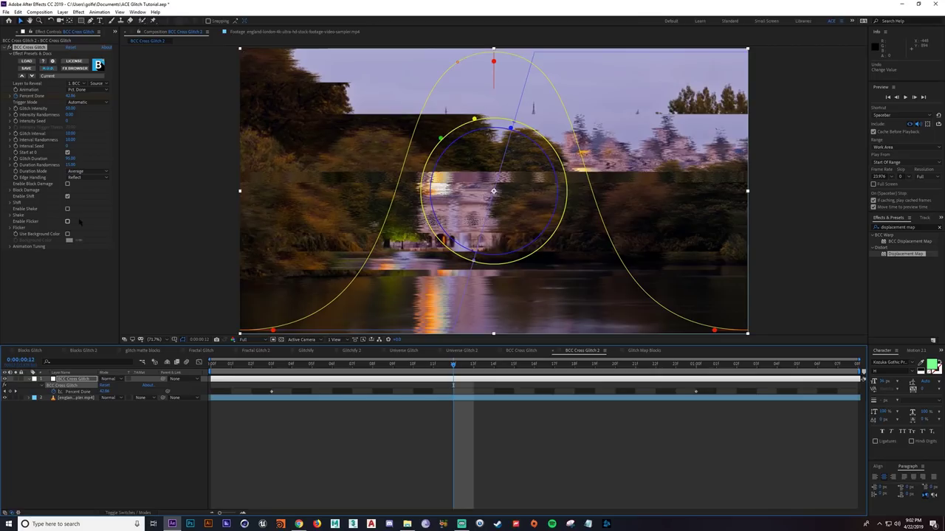
# Expand the Shift settings, try a Minimum Intensity of 100, and scrub the glitch up to frame 13
pyautogui.click(10, 202)
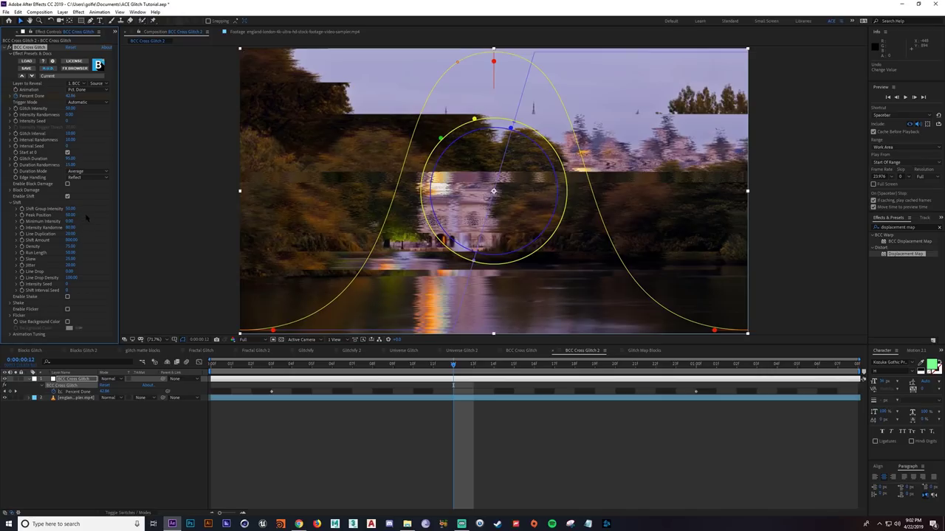
pyautogui.moveTo(71, 223); pyautogui.dragTo(203, 222)
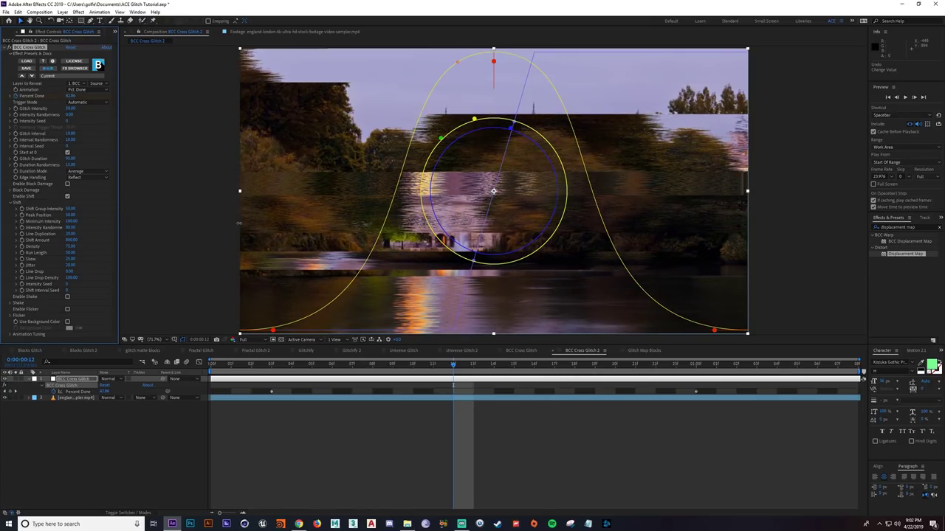
pyautogui.moveTo(451, 369)
pyautogui.mouseDown()
pyautogui.moveTo(255, 378)
pyautogui.moveTo(307, 368)
pyautogui.moveTo(628, 378)
pyautogui.moveTo(302, 377)
pyautogui.moveTo(521, 375)
pyautogui.moveTo(417, 374)
pyautogui.moveTo(453, 374)
pyautogui.mouseUp()
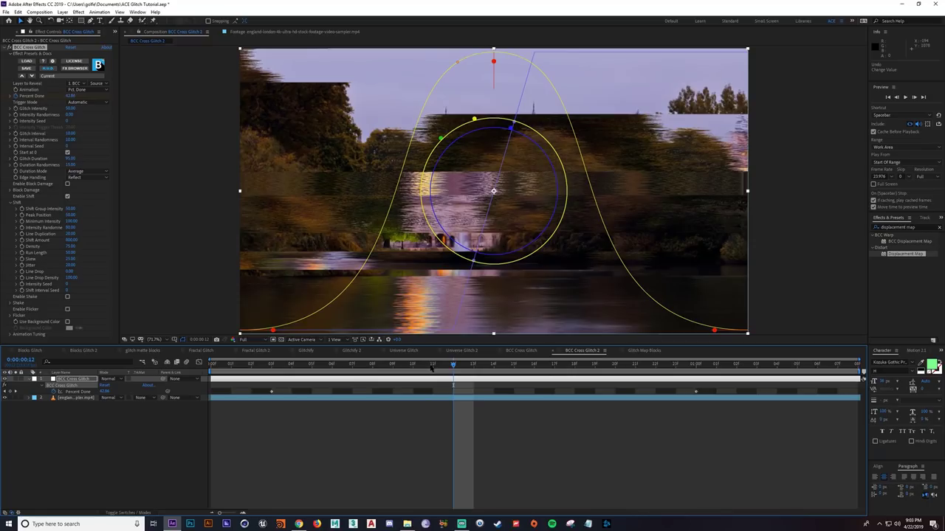
pyautogui.moveTo(304, 368); pyautogui.dragTo(473, 365)
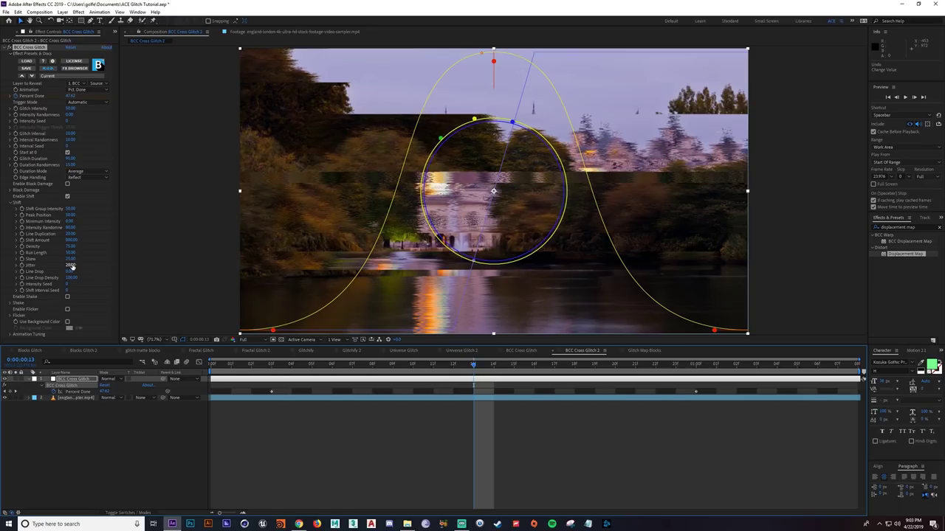
# Try a Shift Jitter of 100, preview the glitch from frame 13, and lower the Jitter again
pyautogui.moveTo(70, 267); pyautogui.dragTo(126, 268)
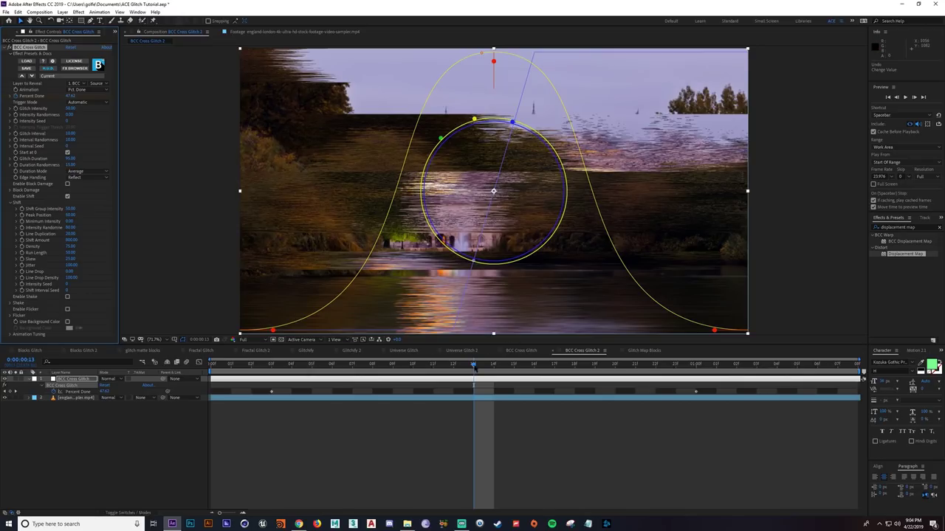
pyautogui.press('space')
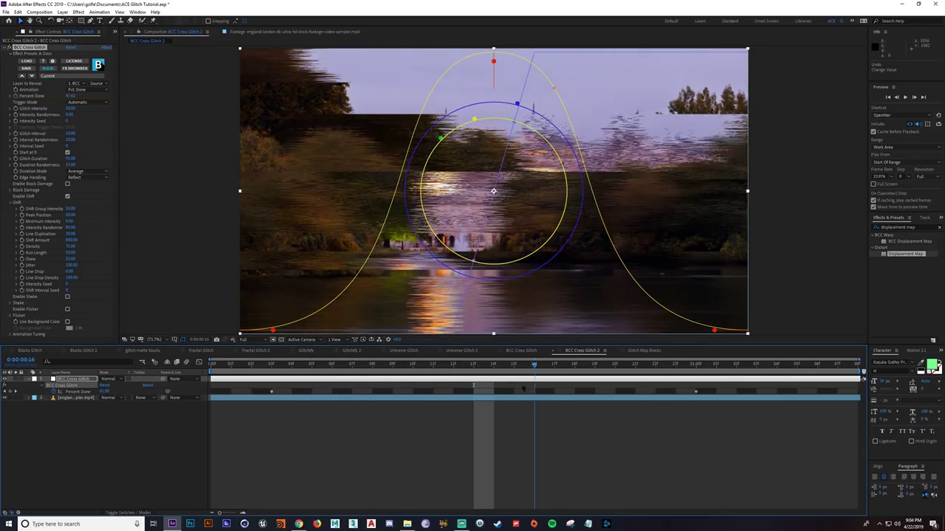
pyautogui.moveTo(71, 267); pyautogui.dragTo(47, 268)
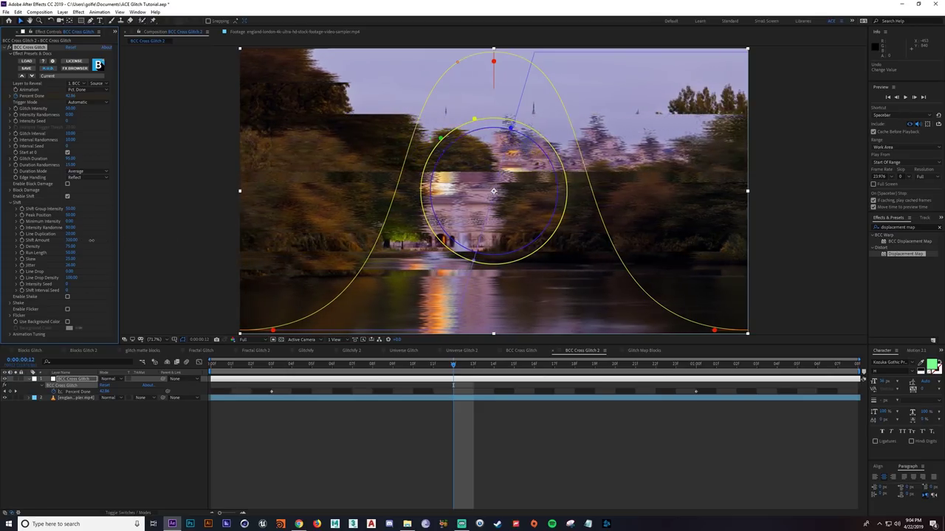
# Try a Shift Amount of 0, raise it to 2000, scrub the glitch to frame 14, and save the project
pyautogui.moveTo(92, 240); pyautogui.dragTo(60, 240)
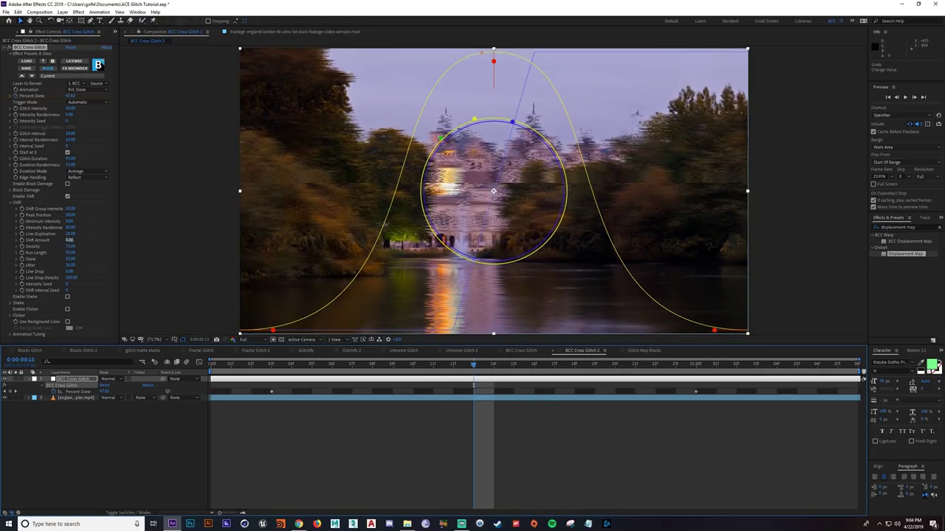
pyautogui.moveTo(71, 240); pyautogui.dragTo(177, 256)
pyautogui.moveTo(391, 365); pyautogui.dragTo(492, 381)
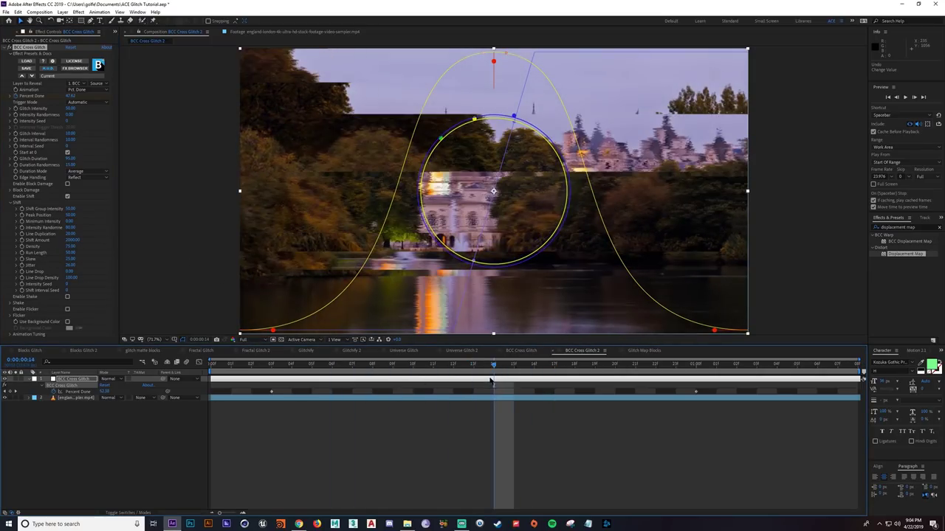
pyautogui.hotkey('ctrl', 's')
# Disable Shift, enable Shake with its settings expanded, and scrub the shake from frame 10 to frame 14
pyautogui.click(67, 196)
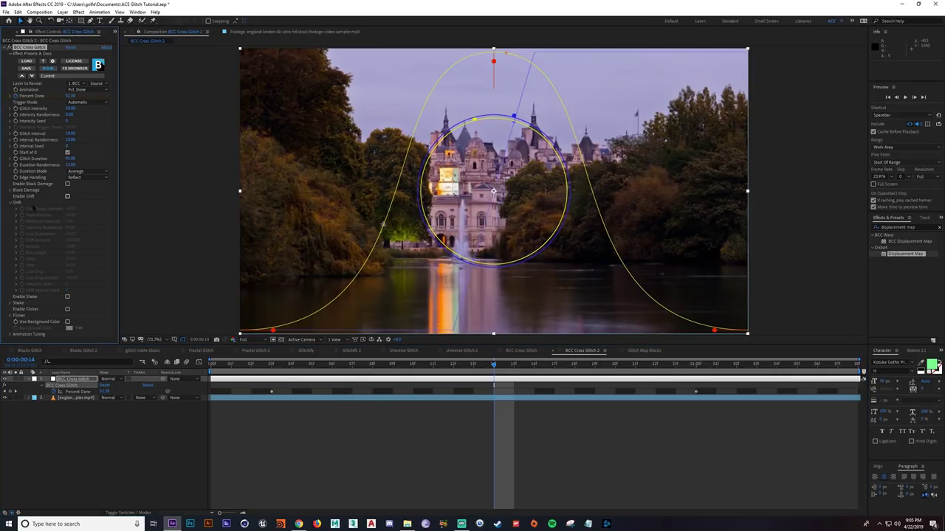
pyautogui.click(9, 203)
pyautogui.click(10, 215)
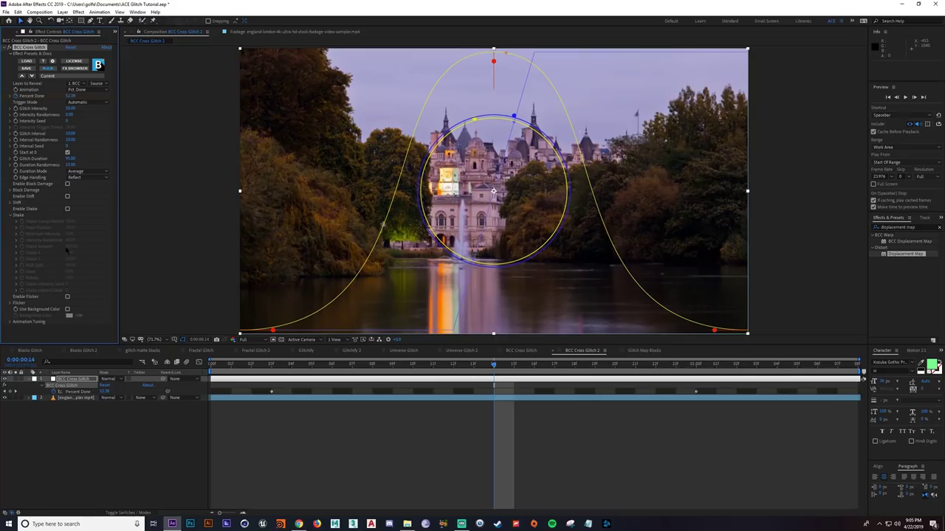
pyautogui.click(67, 209)
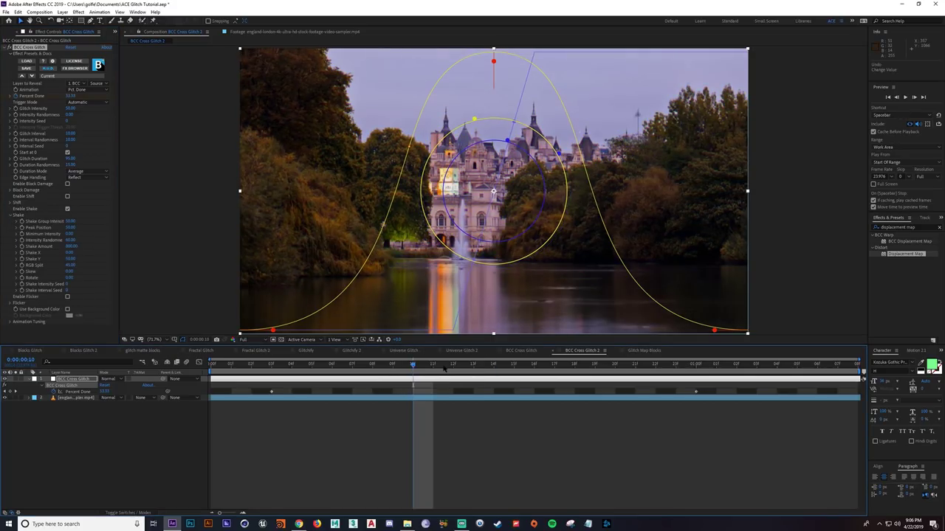
pyautogui.moveTo(448, 369); pyautogui.dragTo(491, 376)
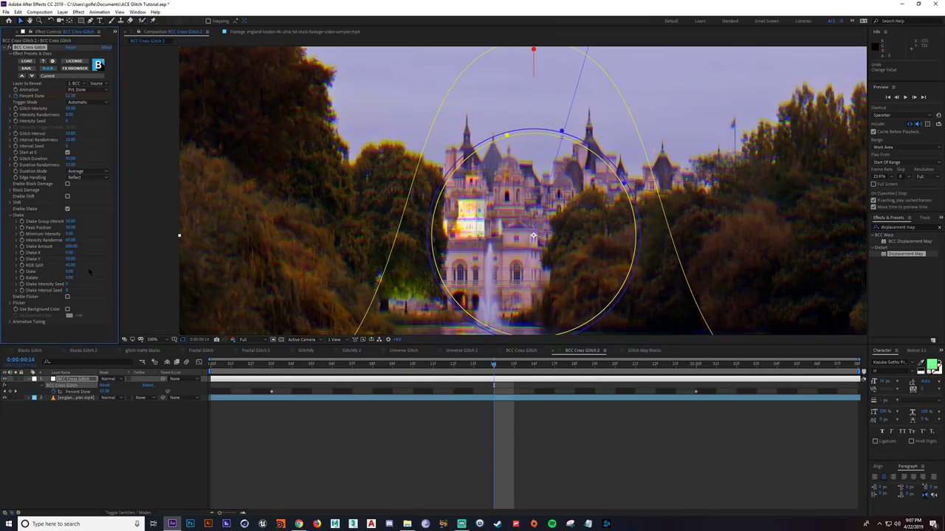
# Try a Shake RGB Split of 100, check the shake at frame 16, return to frame 14, and lower RGB Split to 32
pyautogui.moveTo(71, 266); pyautogui.dragTo(165, 268)
pyautogui.moveTo(456, 363); pyautogui.dragTo(542, 378)
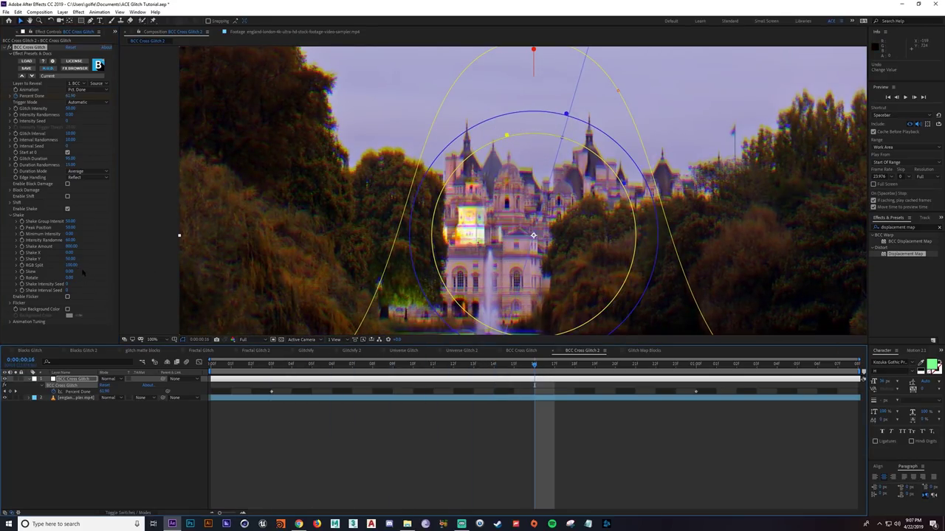
pyautogui.press('pageup')
pyautogui.press('pageup')
pyautogui.moveTo(73, 266); pyautogui.dragTo(68, 266)
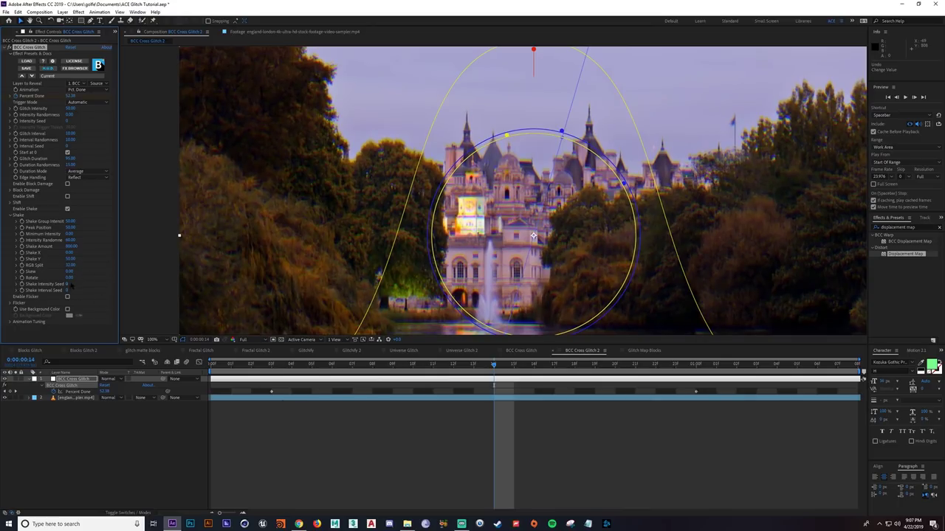
# Try a Shake Rotate value of 100 and preview the rotating shake from frame 6
pyautogui.moveTo(73, 279); pyautogui.dragTo(114, 278)
pyautogui.scroll(-1, 216, 287)
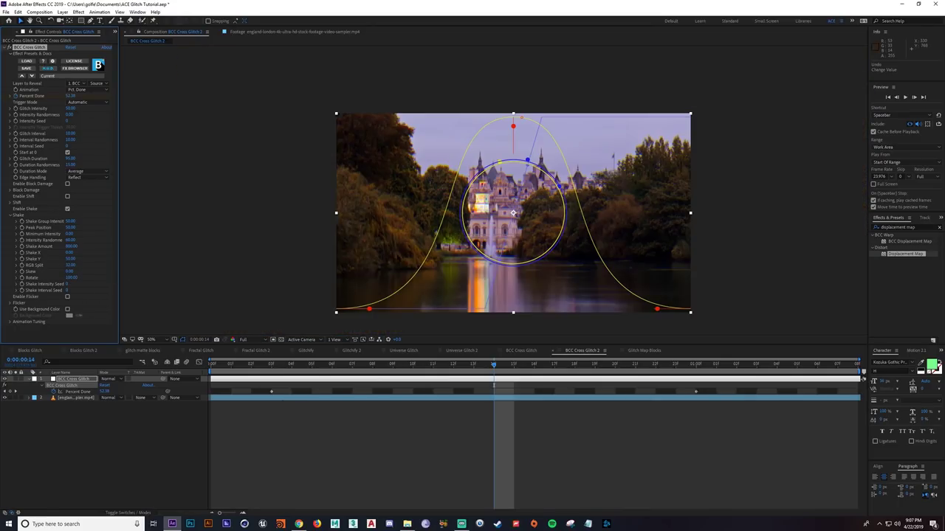
pyautogui.moveTo(474, 366)
pyautogui.mouseDown()
pyautogui.moveTo(414, 369)
pyautogui.moveTo(519, 373)
pyautogui.moveTo(457, 369)
pyautogui.moveTo(479, 367)
pyautogui.mouseUp()
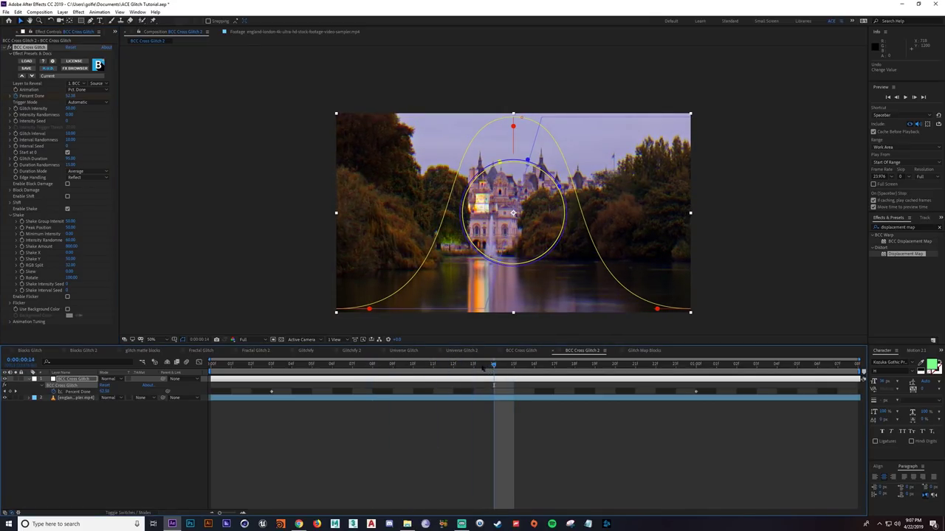
pyautogui.click(332, 364)
pyautogui.press('space')
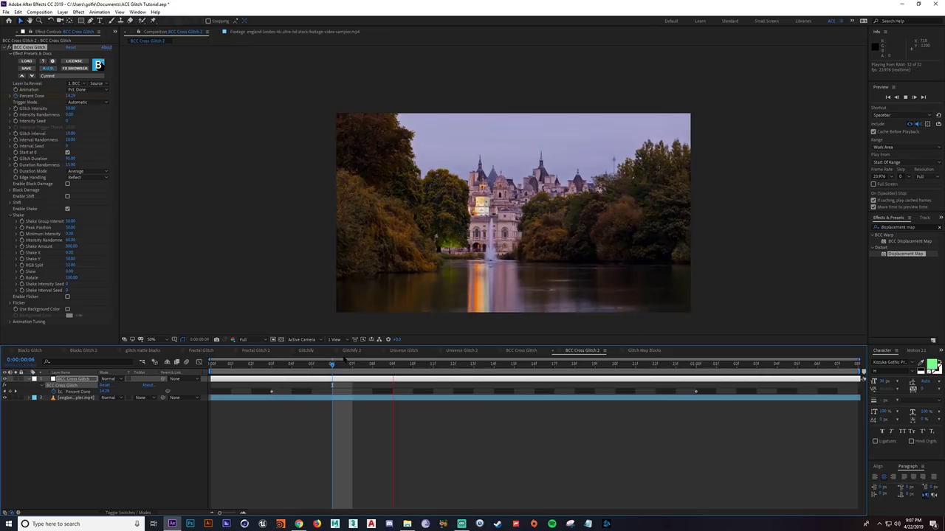
pyautogui.press('space')
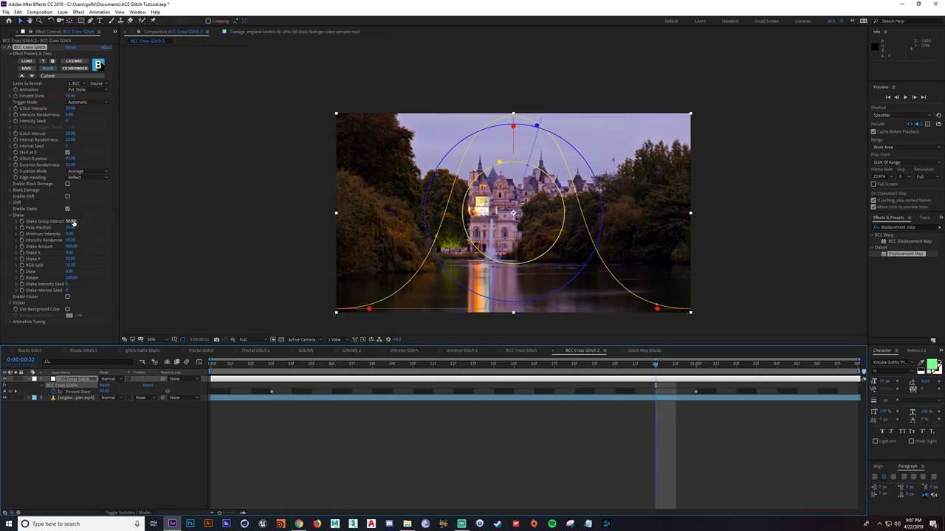
# Try a Shake Group Intensity of 100 and preview the stronger shake
pyautogui.moveTo(73, 222); pyautogui.dragTo(232, 305)
pyautogui.press('space')
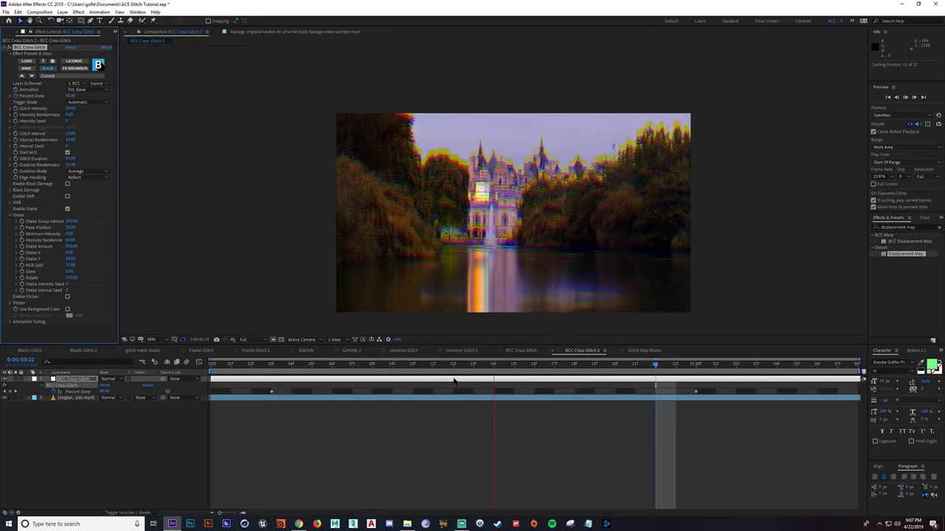
pyautogui.press('space')
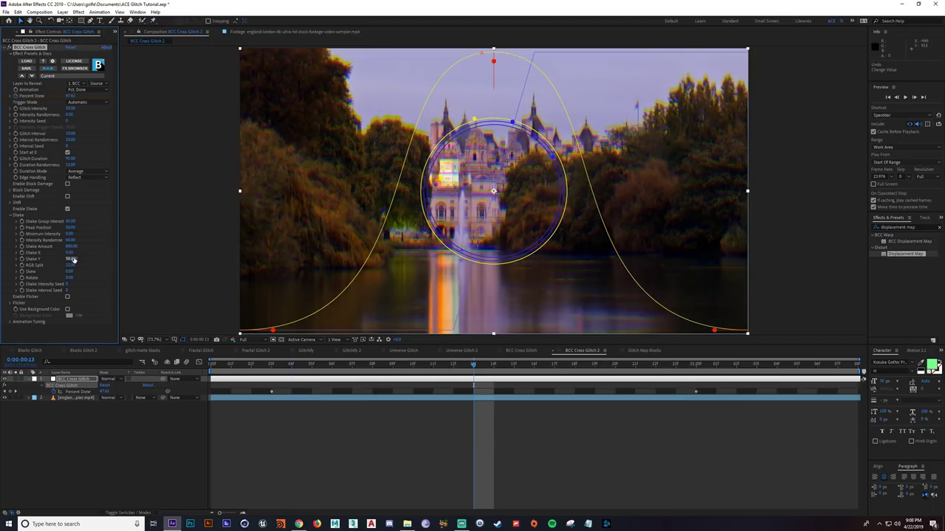
# Set Shake Y to 0, try a higher Shake X, and undo the Shake X change
pyautogui.moveTo(69, 259); pyautogui.dragTo(6, 256)
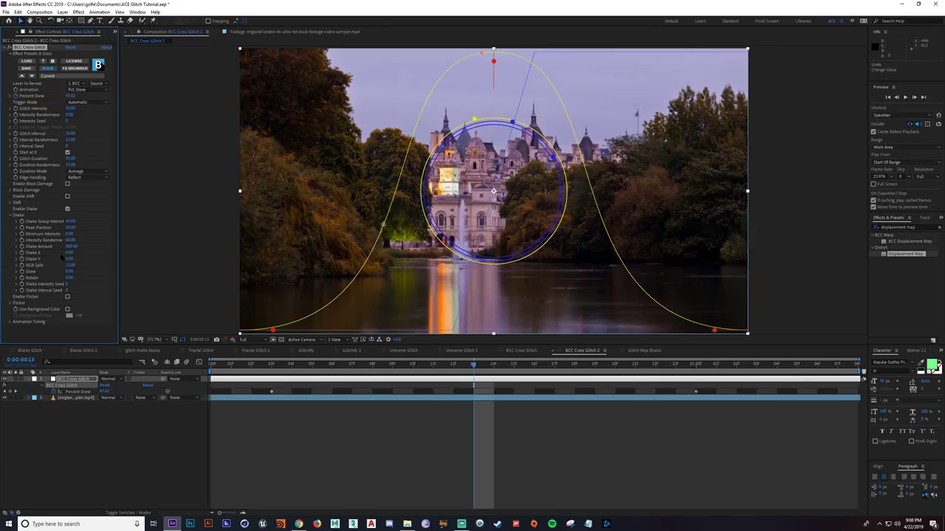
pyautogui.moveTo(70, 252); pyautogui.dragTo(162, 288)
pyautogui.hotkey('ctrl', 'z')
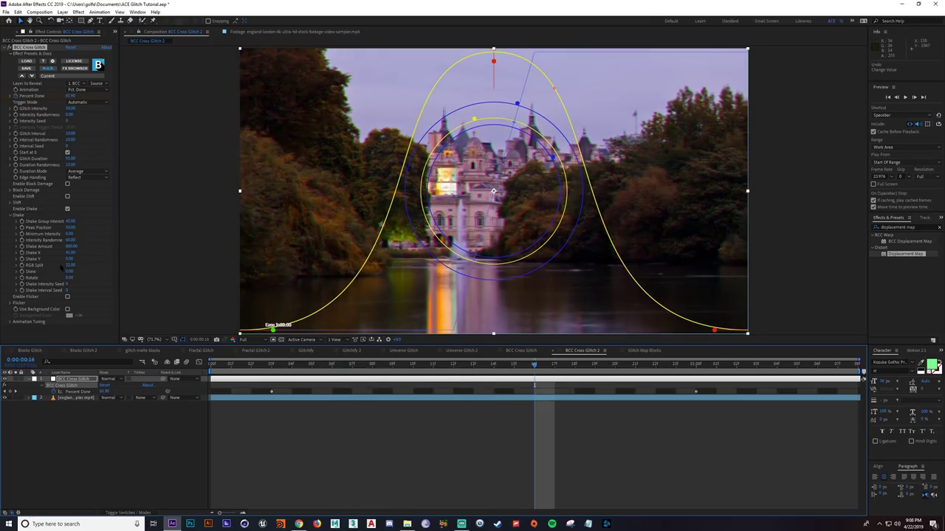
pyautogui.hotkey('ctrl', 'z')
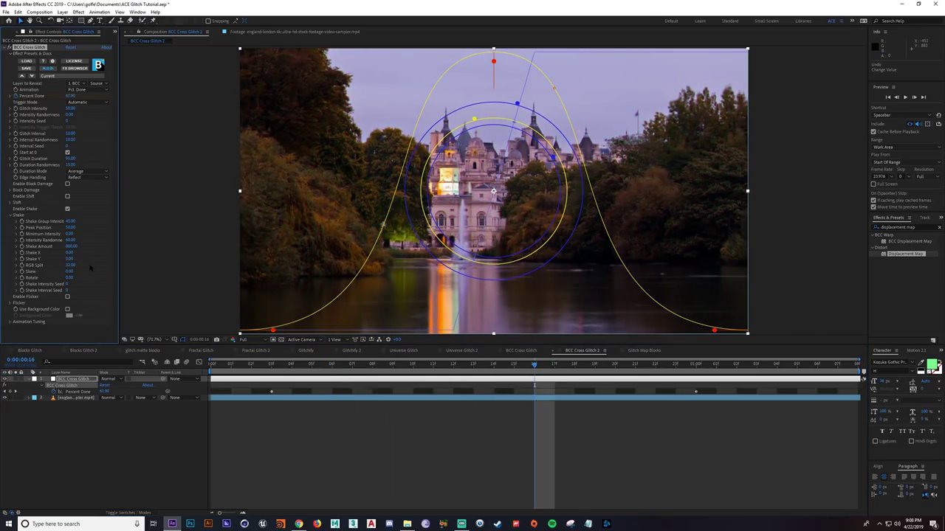
# Collapse and disable Shake, enable Flicker, and expand the Flicker settings
pyautogui.click(10, 215)
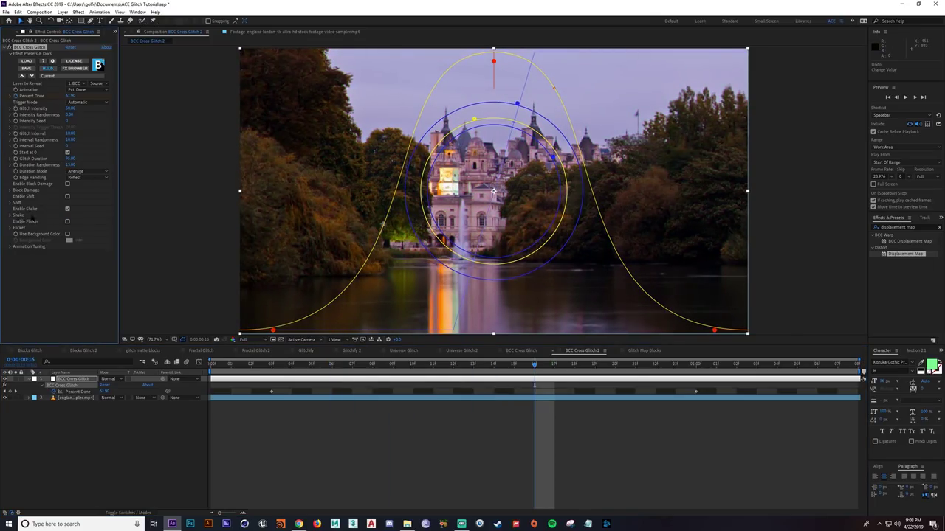
pyautogui.click(67, 209)
pyautogui.click(67, 222)
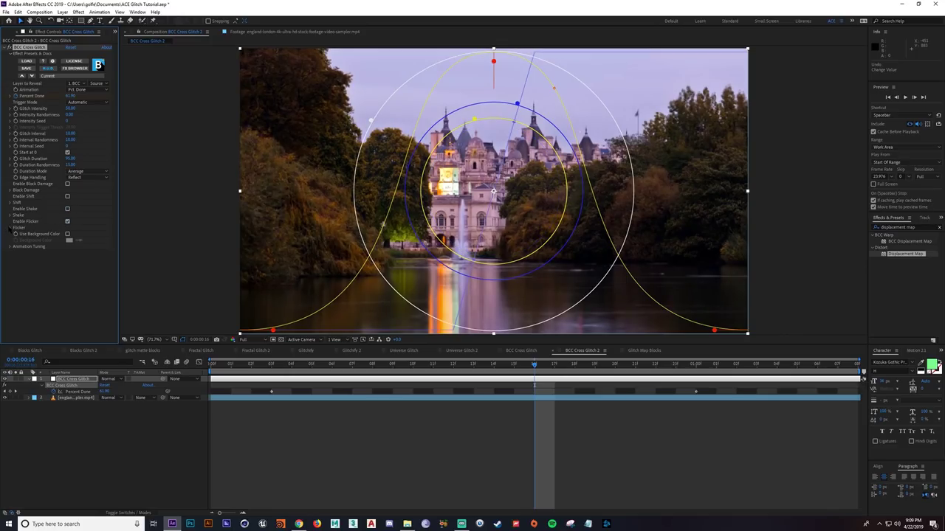
pyautogui.click(10, 227)
# Preview the flicker from frame 6, scrub it from frame 10, and save the project
pyautogui.click(523, 443)
pyautogui.click(373, 364)
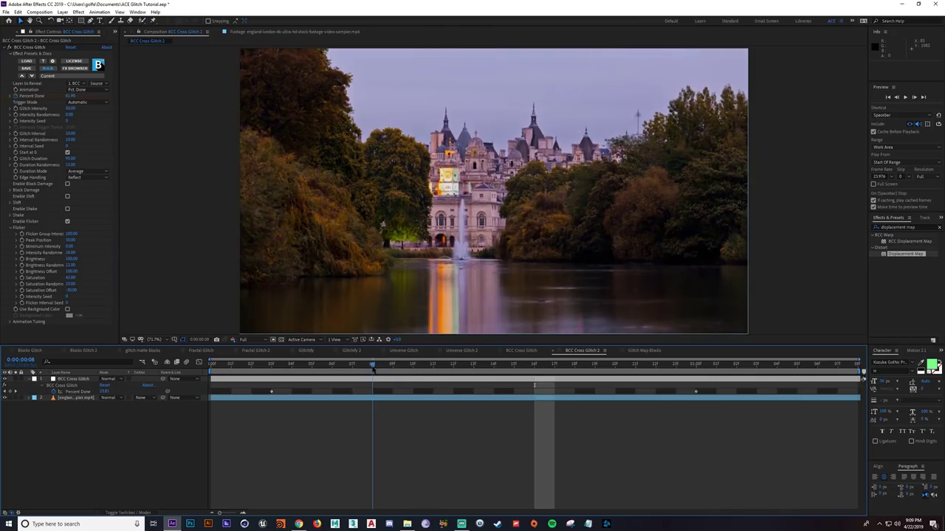
pyautogui.press('space')
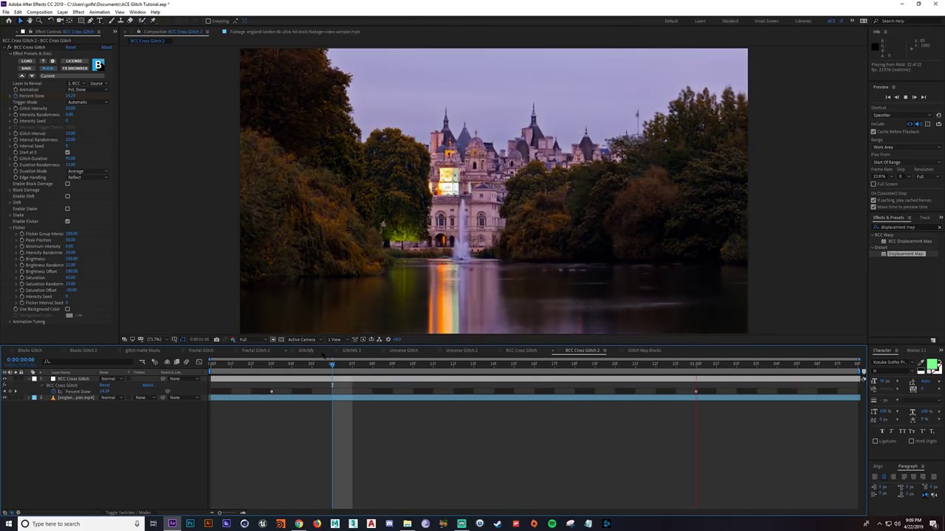
pyautogui.click(413, 365)
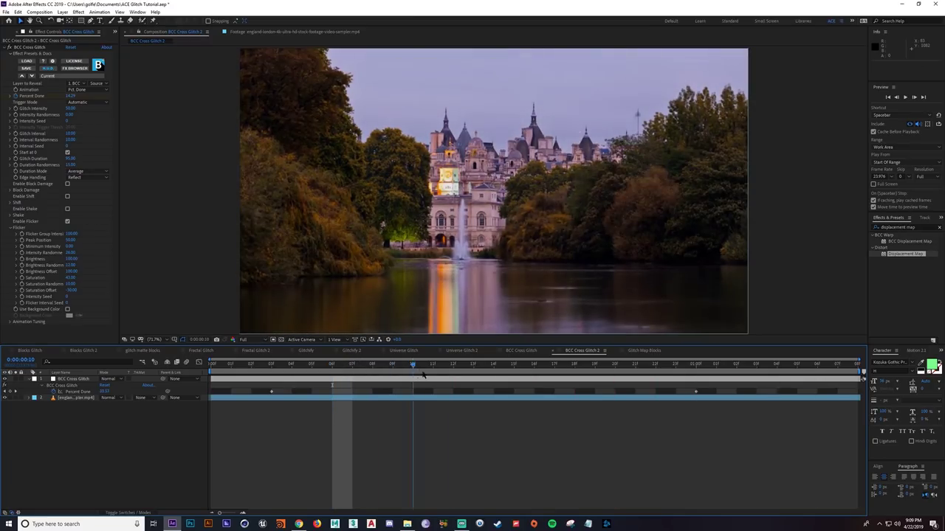
pyautogui.moveTo(424, 375); pyautogui.dragTo(432, 376)
pyautogui.hotkey('ctrl', 's')
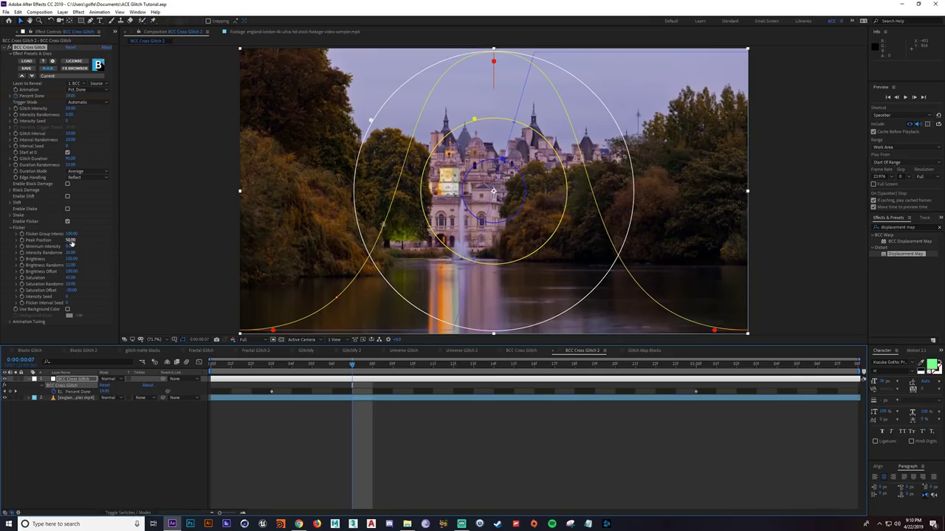
# Try a Flicker Peak Position of 100 and scrub the flicker from frame 12 to the end keyframe at one second
pyautogui.moveTo(71, 242); pyautogui.dragTo(75, 241)
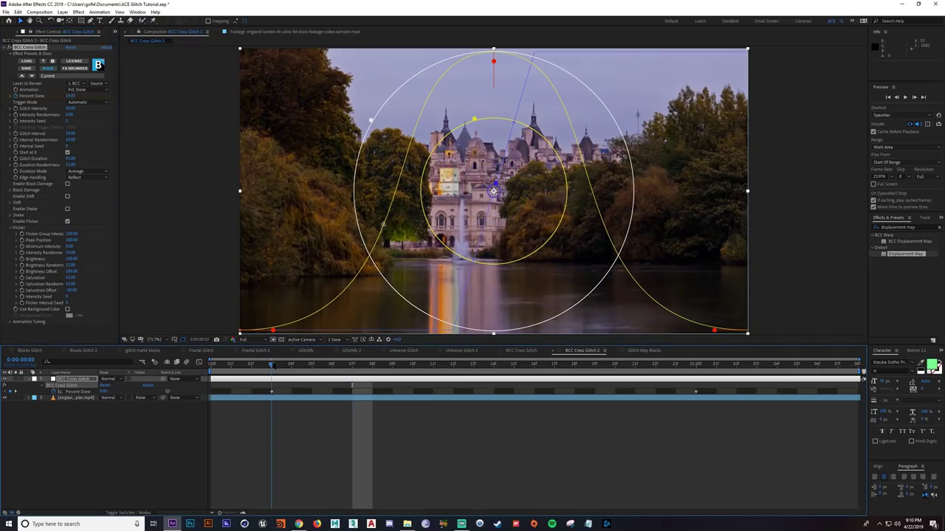
pyautogui.click(696, 367)
pyautogui.moveTo(696, 365); pyautogui.dragTo(453, 366)
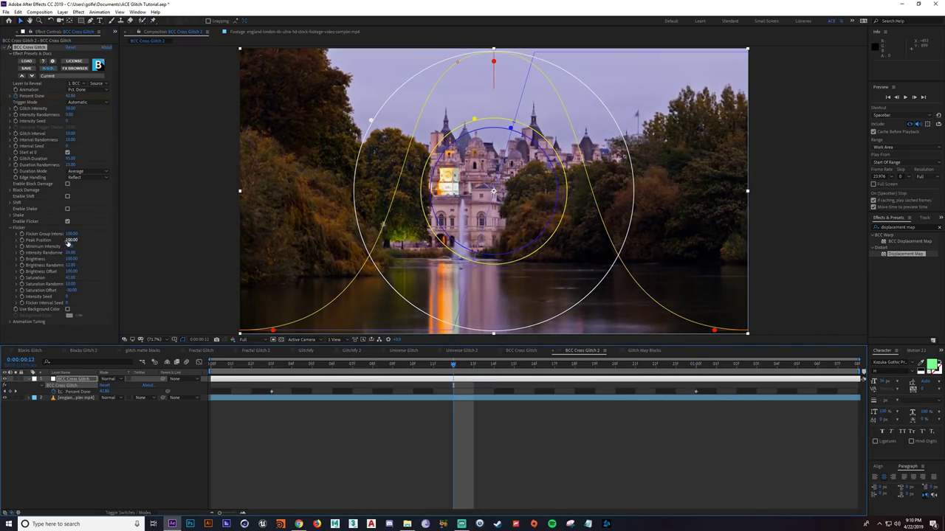
pyautogui.moveTo(72, 241); pyautogui.dragTo(146, 344)
pyautogui.moveTo(73, 241); pyautogui.dragTo(99, 242)
pyautogui.moveTo(491, 366); pyautogui.dragTo(700, 367)
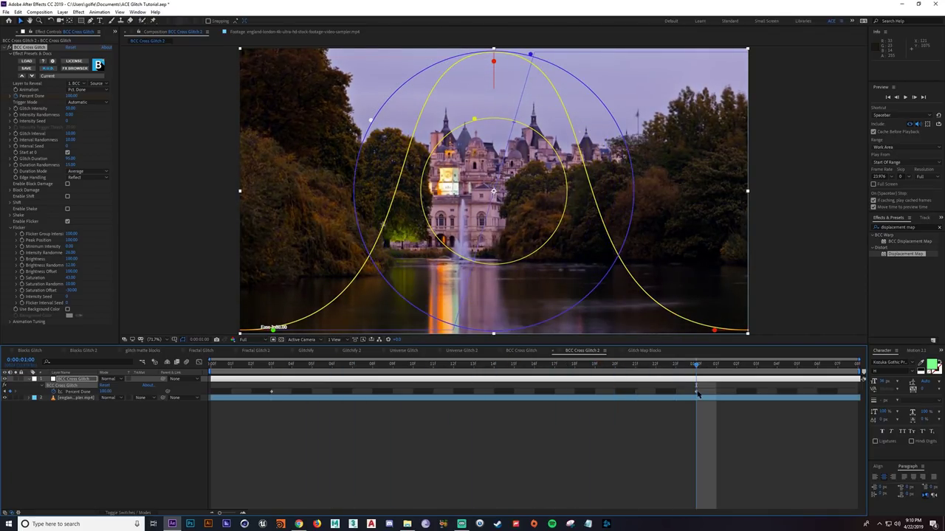
# Return to frame 12, set the Flicker Peak Position to 50, and check the flicker at frame 14
pyautogui.click(453, 364)
pyautogui.click(70, 240)
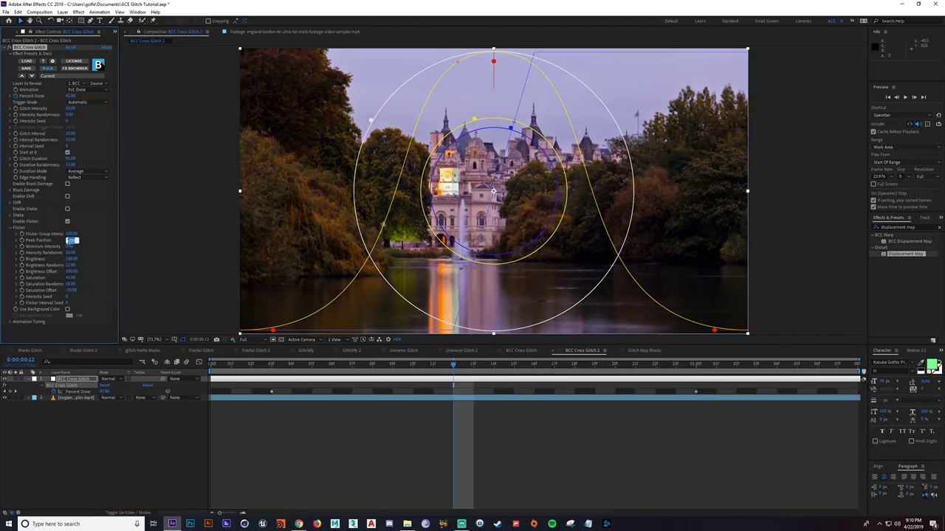
pyautogui.click(109, 272)
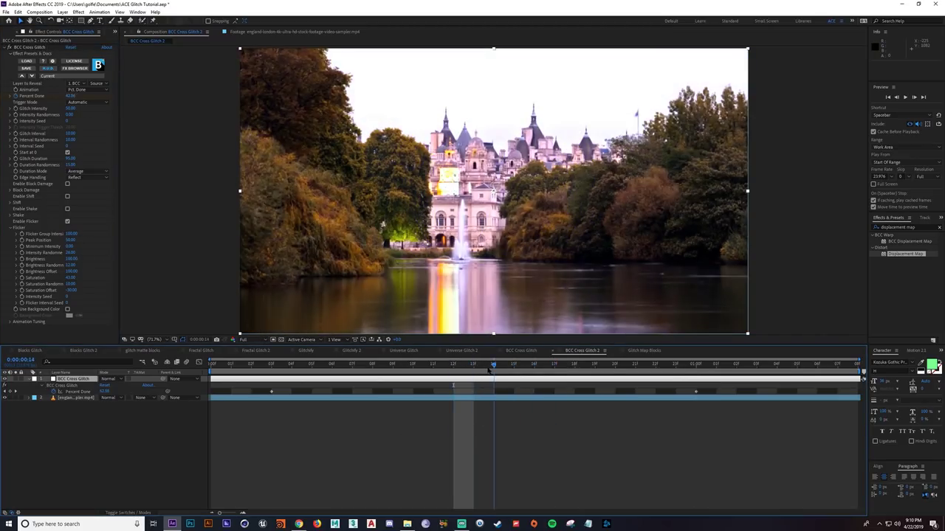
pyautogui.click(494, 365)
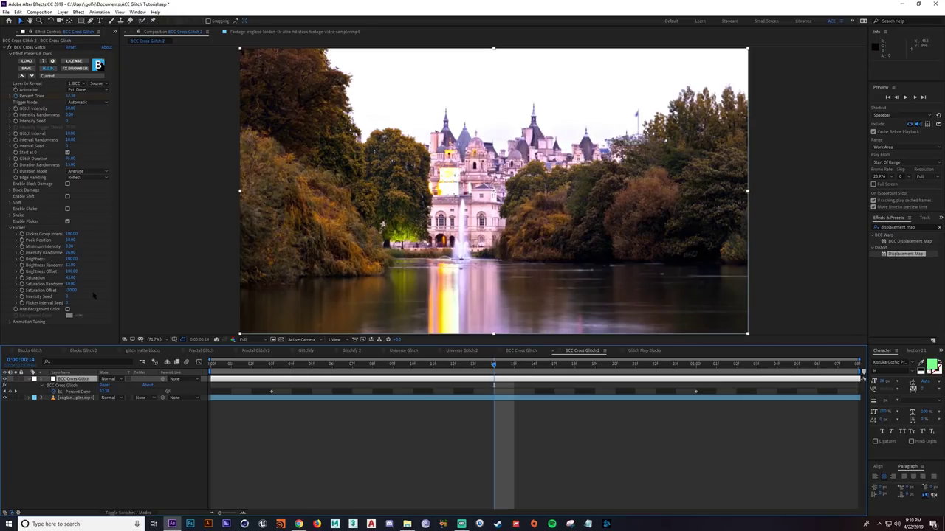
# Try lower Flicker Peak Position values while scrubbing, restore the Peak Position to 50, and step to frame 13
pyautogui.click(68, 240)
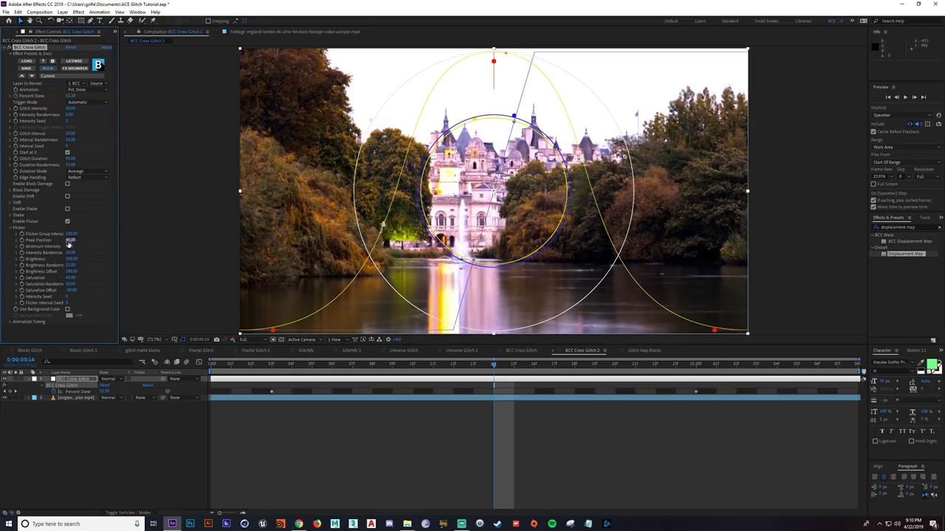
pyautogui.moveTo(376, 364); pyautogui.dragTo(473, 367)
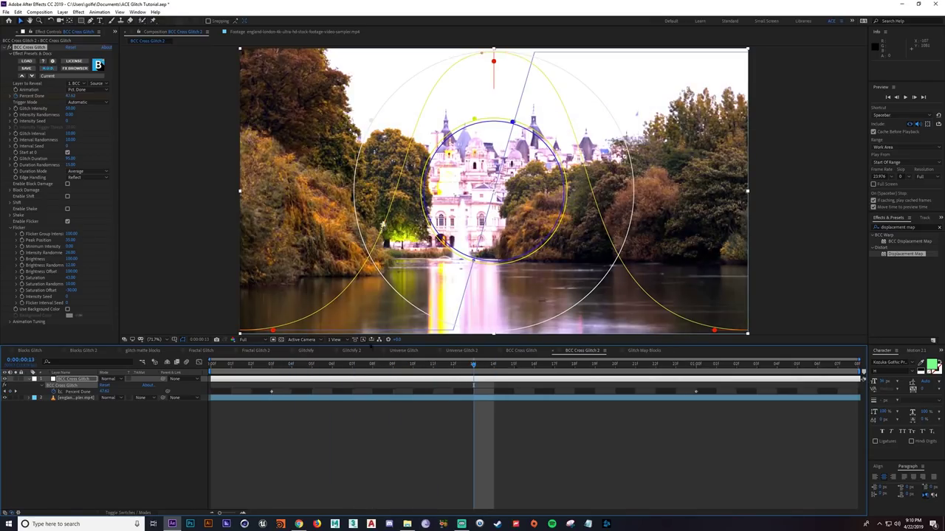
pyautogui.moveTo(72, 242); pyautogui.dragTo(67, 242)
pyautogui.moveTo(257, 379); pyautogui.dragTo(433, 382)
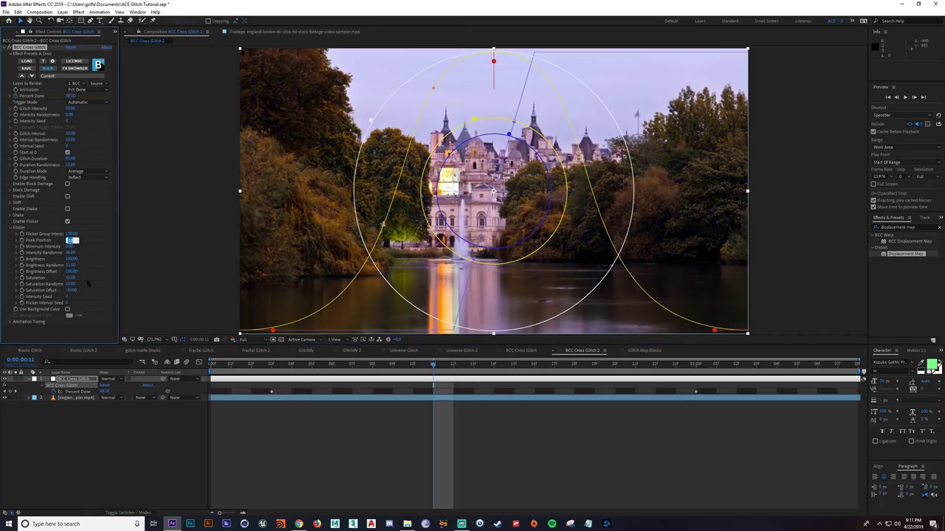
pyautogui.press('pagedown')
pyautogui.press('pagedown')
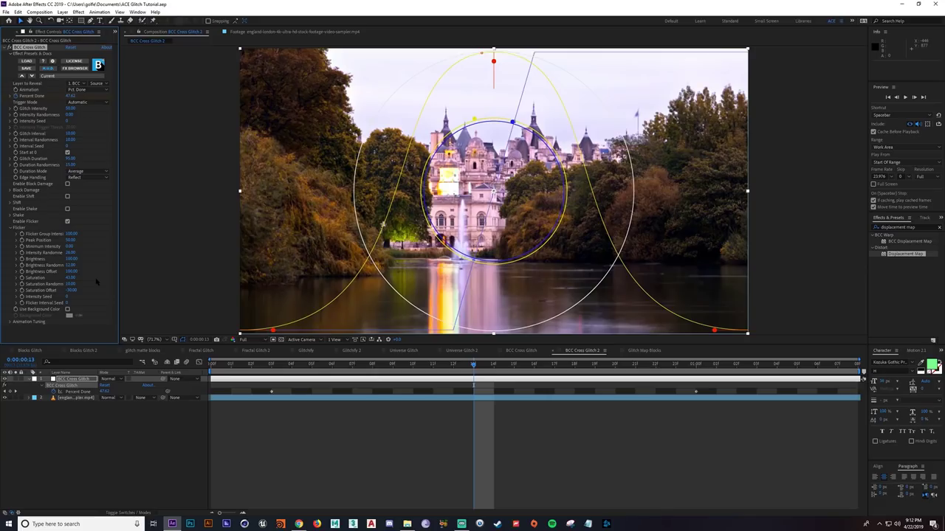
# Collapse the Flicker settings, enable Block Damage, Shift and Shake alongside Flicker, and preview the combined glitch from frame 6
pyautogui.click(10, 230)
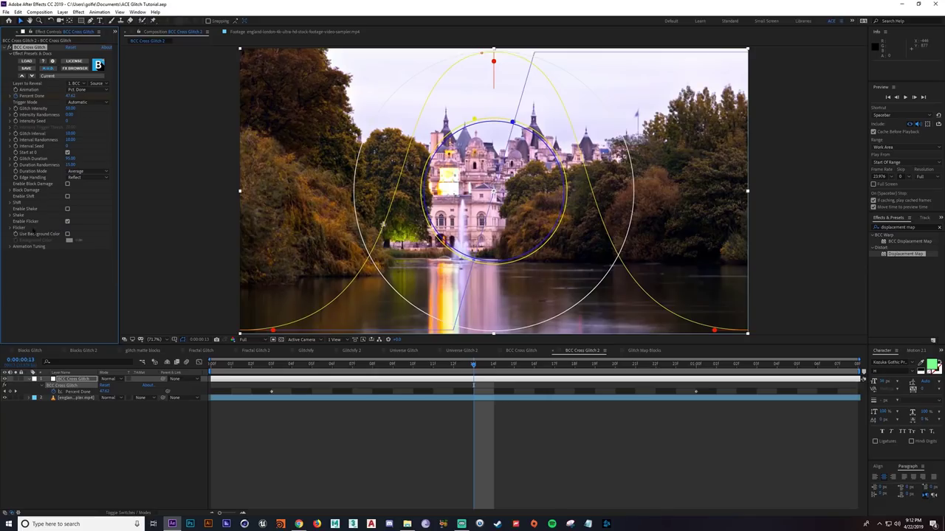
pyautogui.click(67, 184)
pyautogui.click(68, 197)
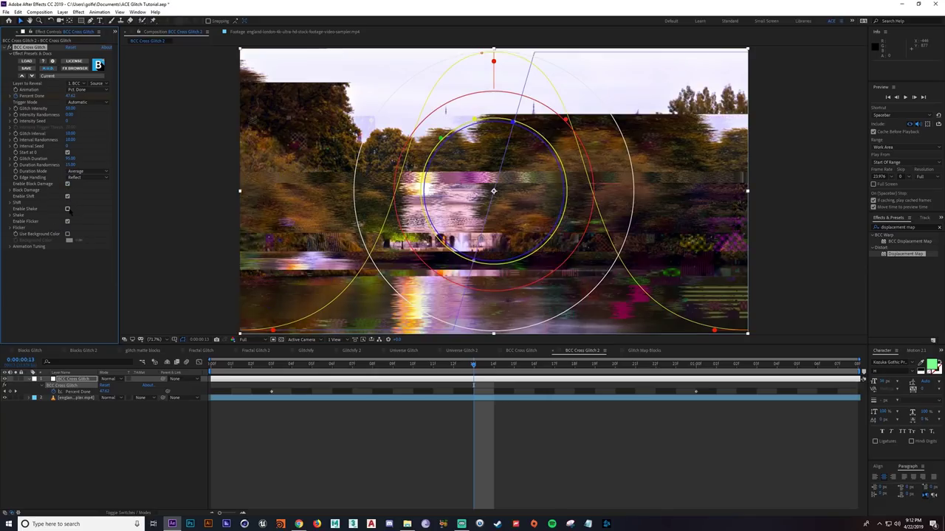
pyautogui.click(67, 209)
pyautogui.click(403, 377)
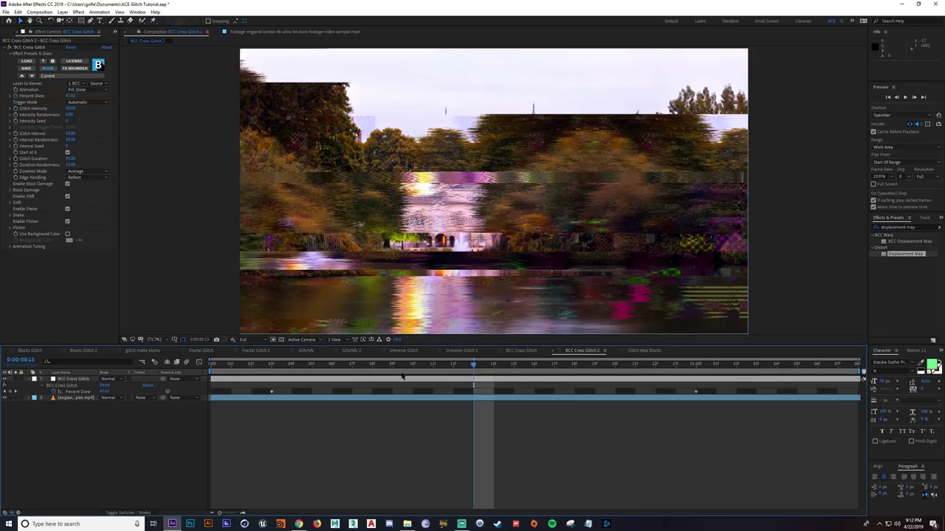
pyautogui.click(332, 366)
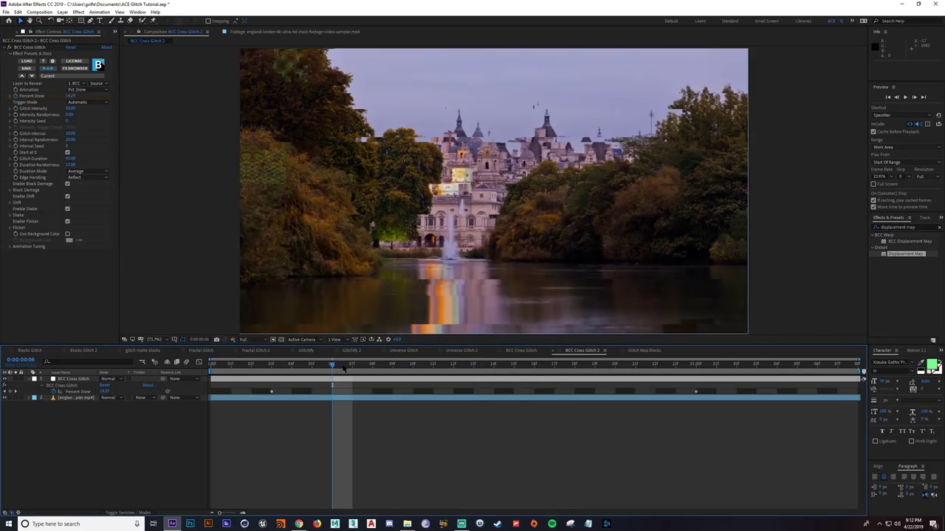
pyautogui.press('space')
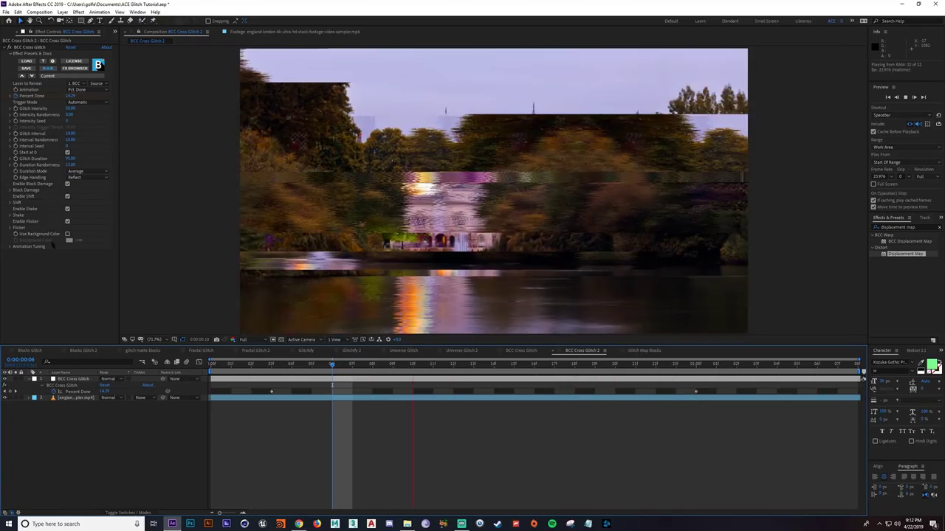
# Expand the Animation Tuning settings, stop the preview, select BCC Cross Glitch to show its ease handles, and undo the last effect value change
pyautogui.click(10, 246)
pyautogui.click(345, 367)
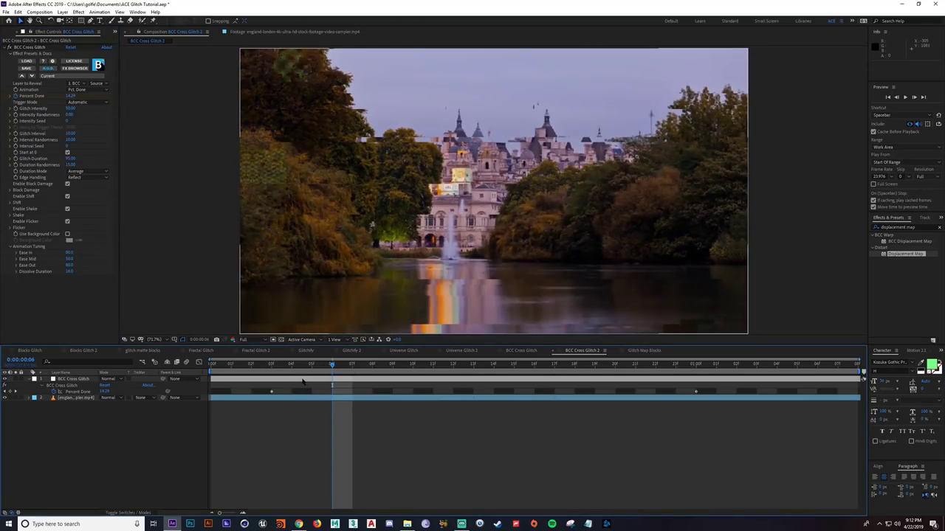
pyautogui.click(33, 47)
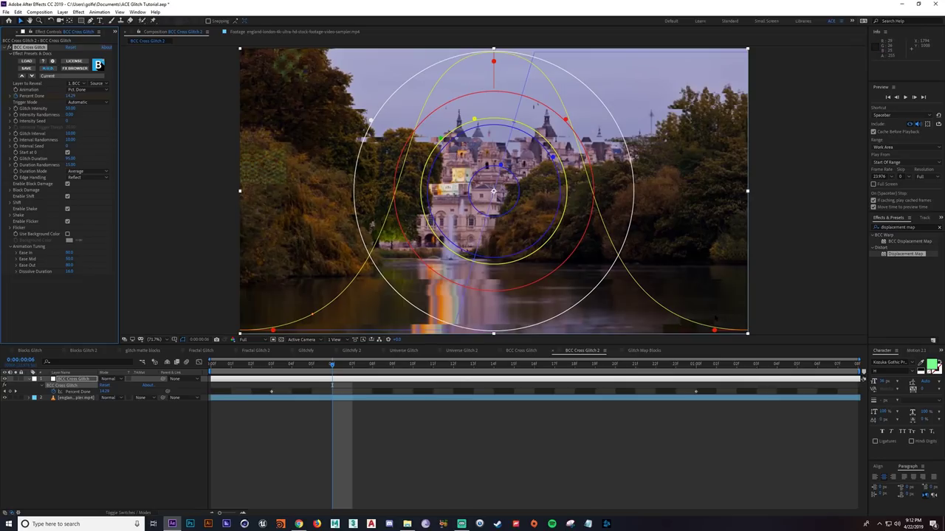
pyautogui.hotkey('ctrl', 'z')
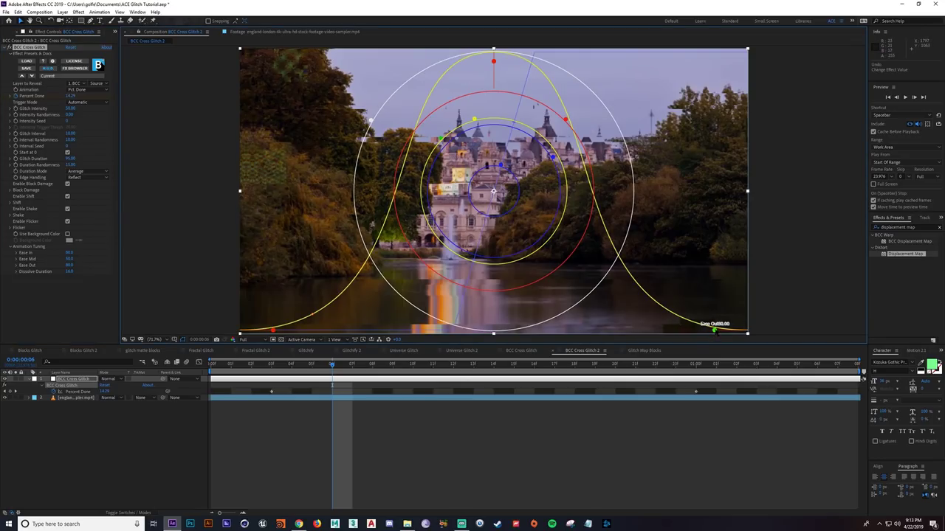
# Set the animation's Ease Out to 100, Ease Mid to -100 and Ease In to 100 in the composition view, and preview the glitch
pyautogui.moveTo(714, 330); pyautogui.dragTo(688, 330)
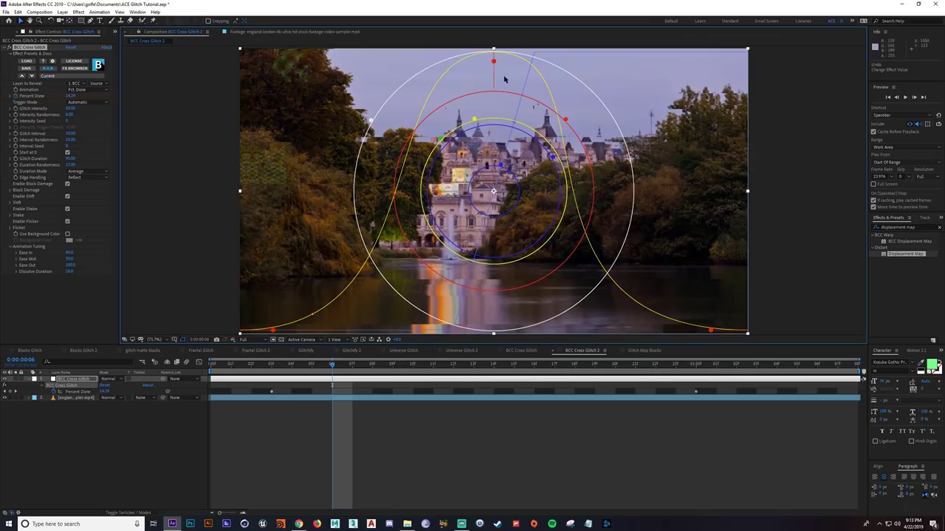
pyautogui.moveTo(495, 70); pyautogui.dragTo(496, 127)
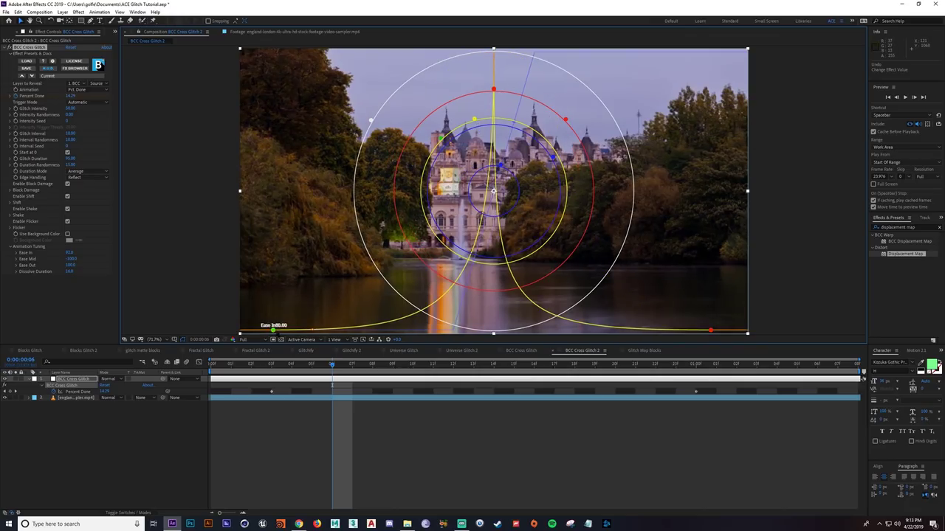
pyautogui.moveTo(275, 330)
pyautogui.mouseDown()
pyautogui.moveTo(251, 330)
pyautogui.moveTo(276, 330)
pyautogui.mouseUp()
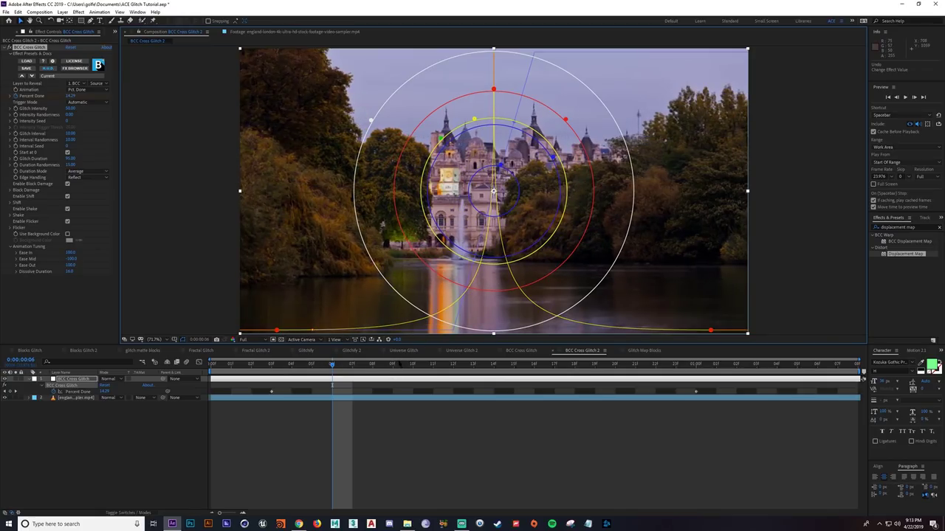
pyautogui.press('space')
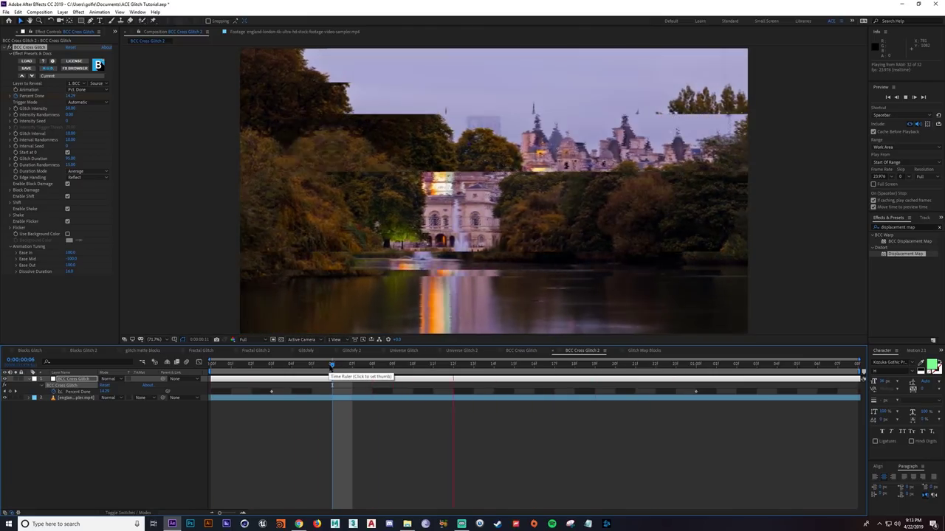
pyautogui.press('space')
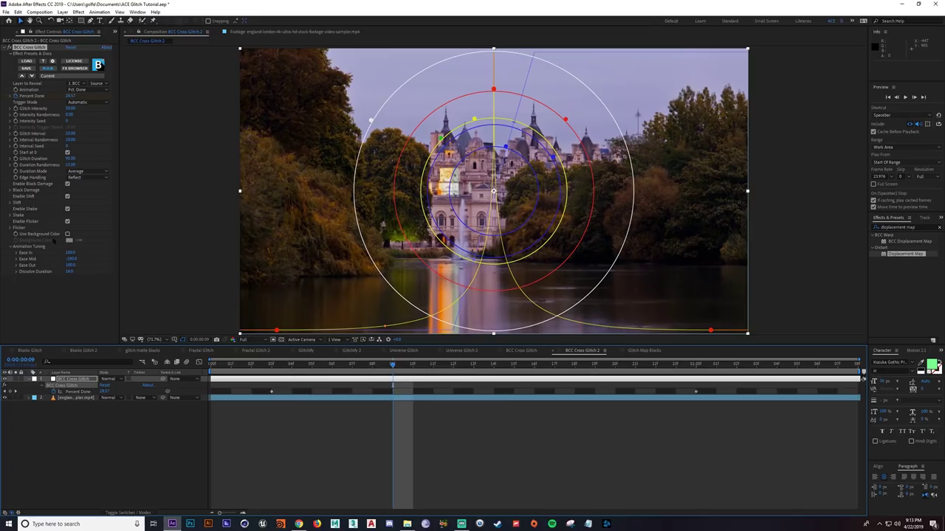
# Set Ease In to -100, scrub and preview the glitch, and move to frame 13
pyautogui.moveTo(71, 253); pyautogui.dragTo(37, 253)
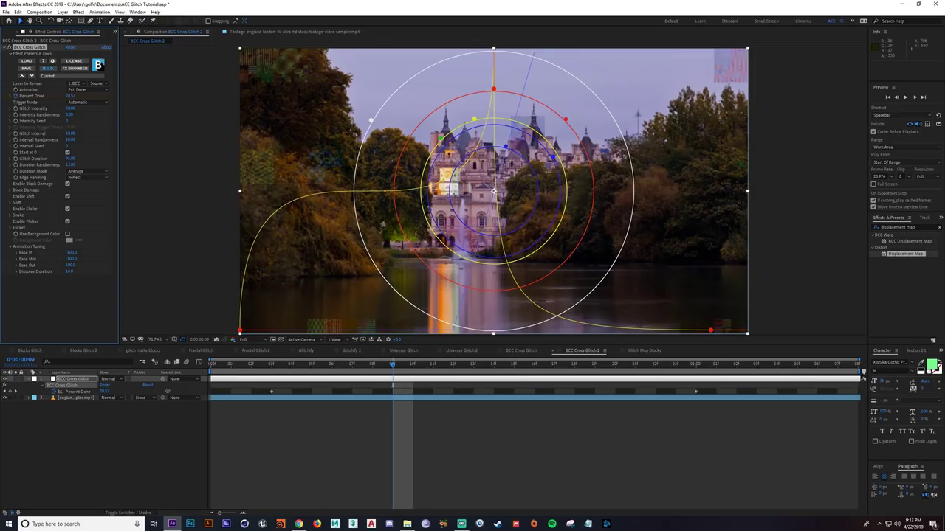
pyautogui.moveTo(272, 367); pyautogui.dragTo(533, 387)
pyautogui.press('space')
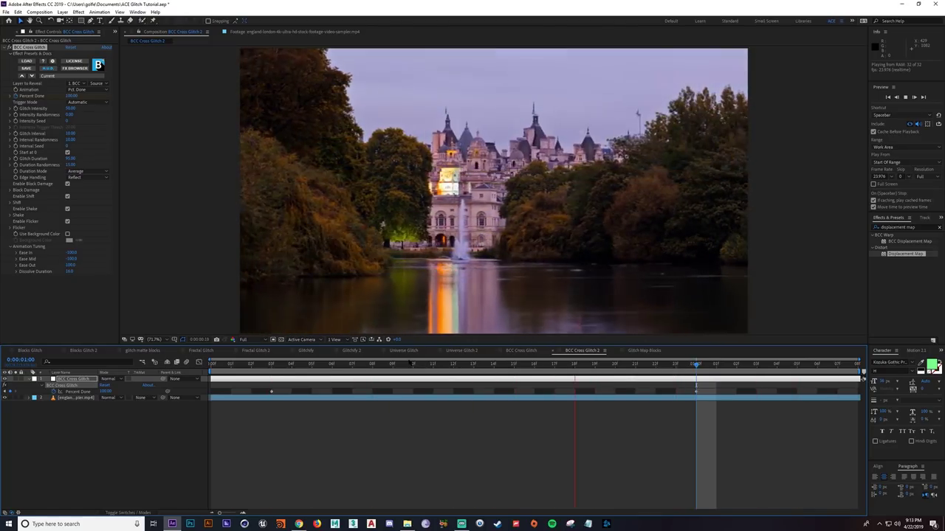
pyautogui.moveTo(408, 368); pyautogui.dragTo(424, 371)
pyautogui.click(473, 365)
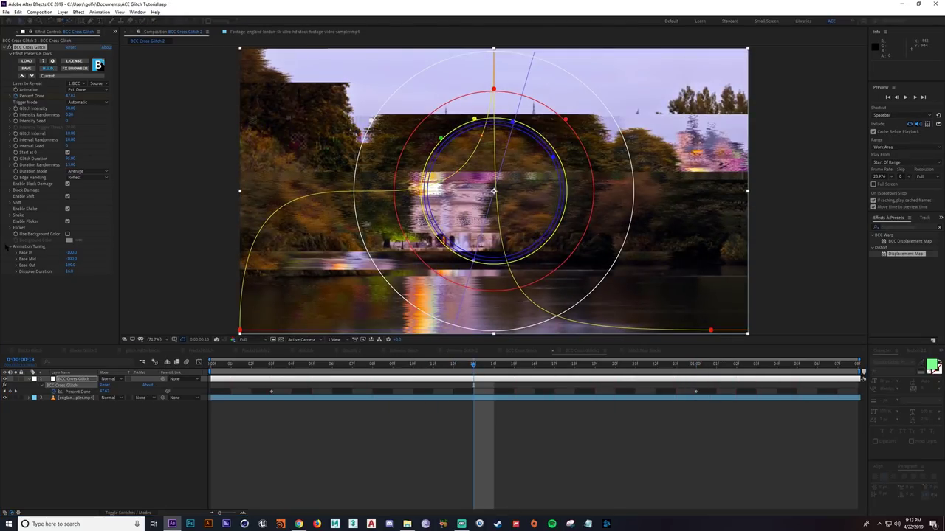
# Collapse the Animation Tuning settings and disable Flicker, Block Damage and Shake so only Shift remains enabled
pyautogui.click(10, 247)
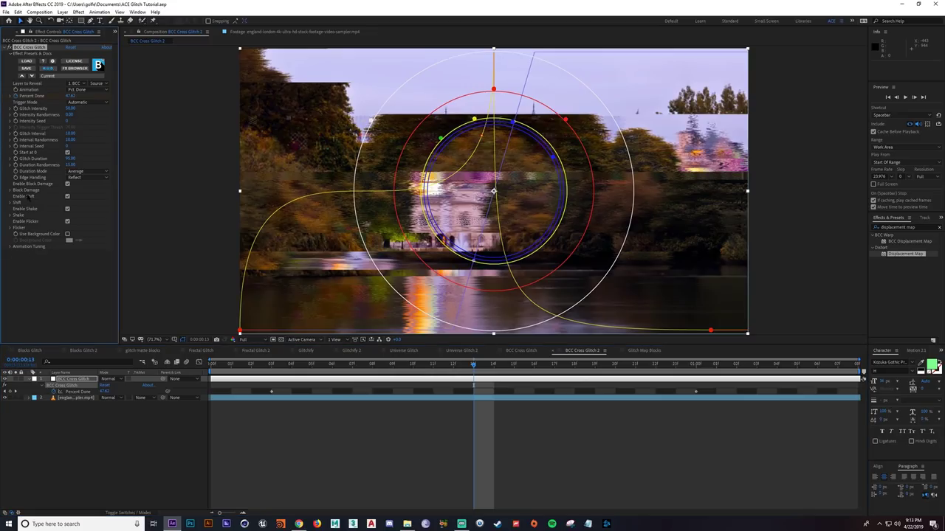
pyautogui.click(67, 222)
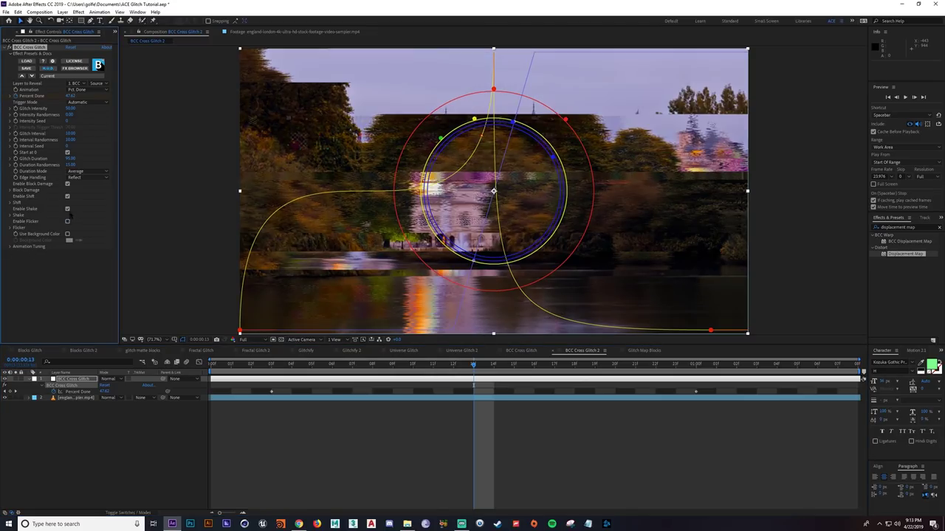
pyautogui.click(67, 184)
pyautogui.click(67, 209)
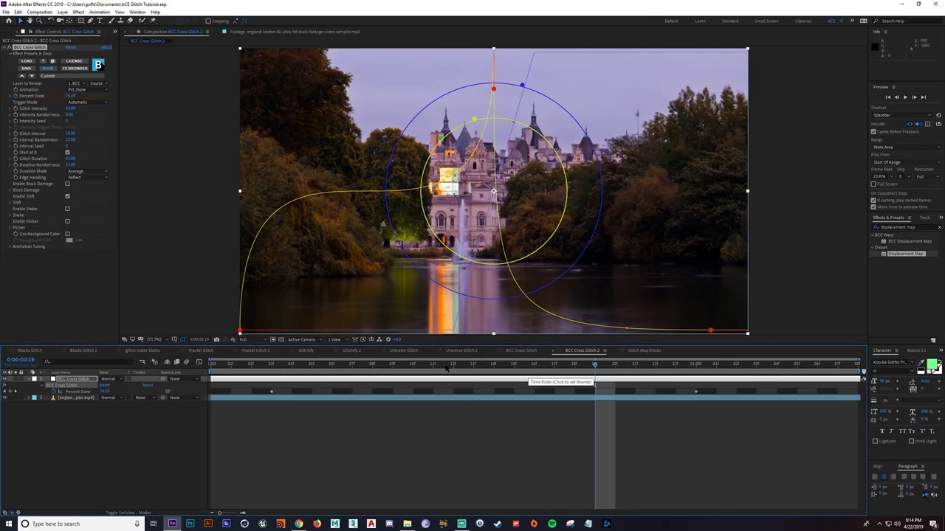
# Scrub through the timeline from frame 7 to frame 13 and around frame 12 to examine the Shift-only glitch
pyautogui.click(356, 370)
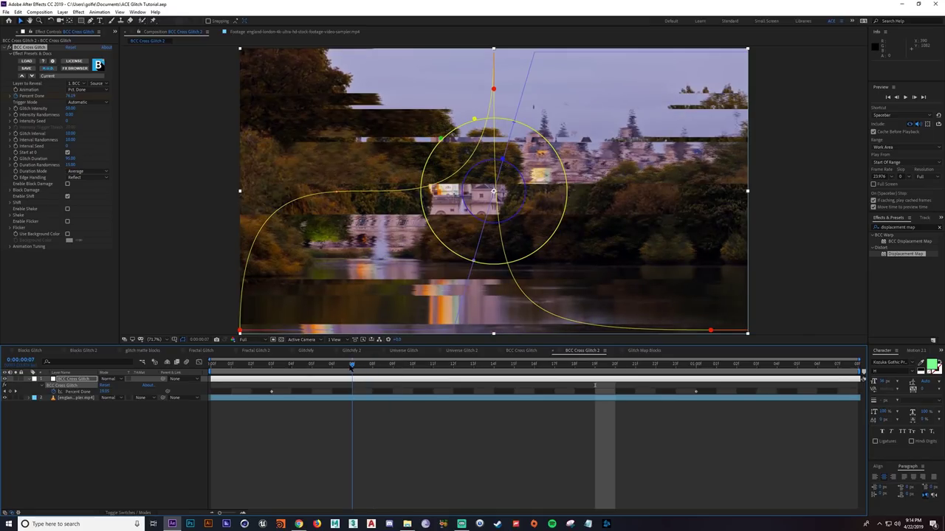
pyautogui.moveTo(351, 367); pyautogui.dragTo(476, 362)
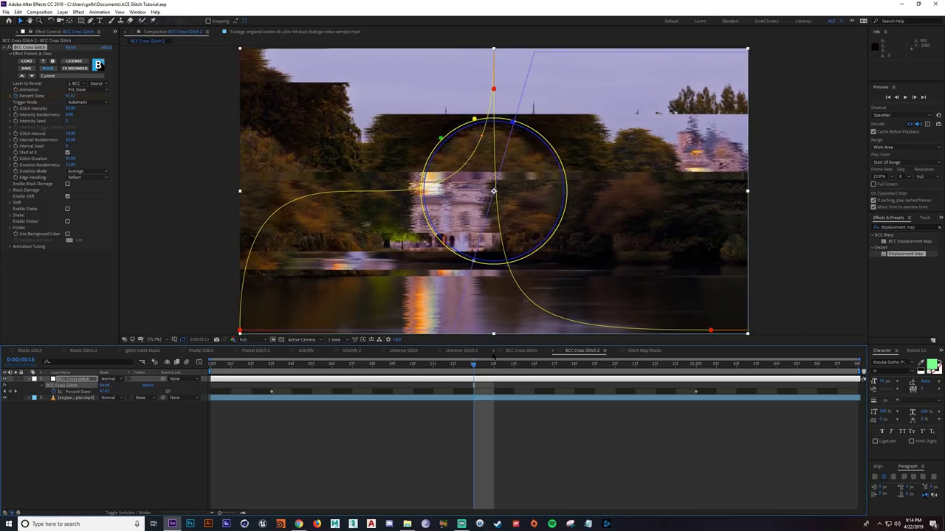
pyautogui.click(445, 364)
pyautogui.moveTo(444, 370)
pyautogui.mouseDown()
pyautogui.moveTo(316, 374)
pyautogui.moveTo(453, 378)
pyautogui.mouseUp()
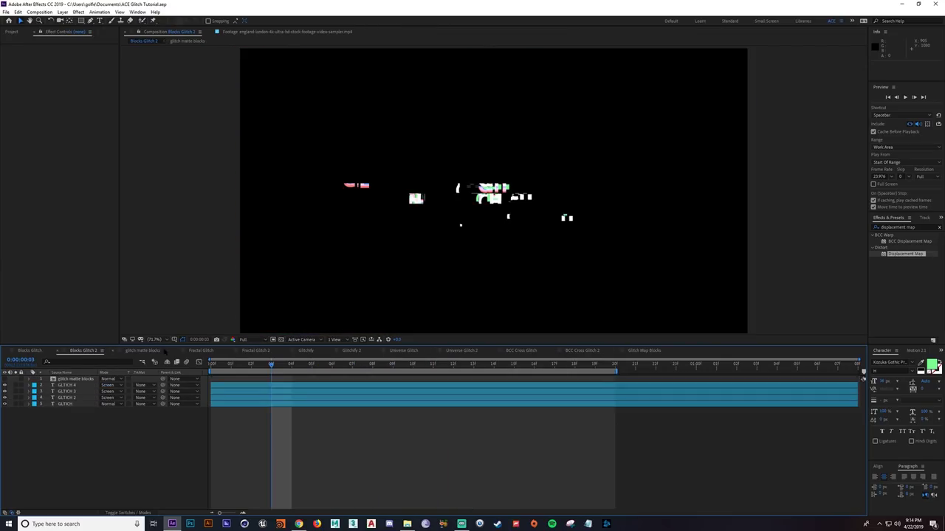
# Review the Fractal Glitch composition by scrubbing to frame 11, and play the finished BCC Cross Glitch composition
pyautogui.click(213, 352)
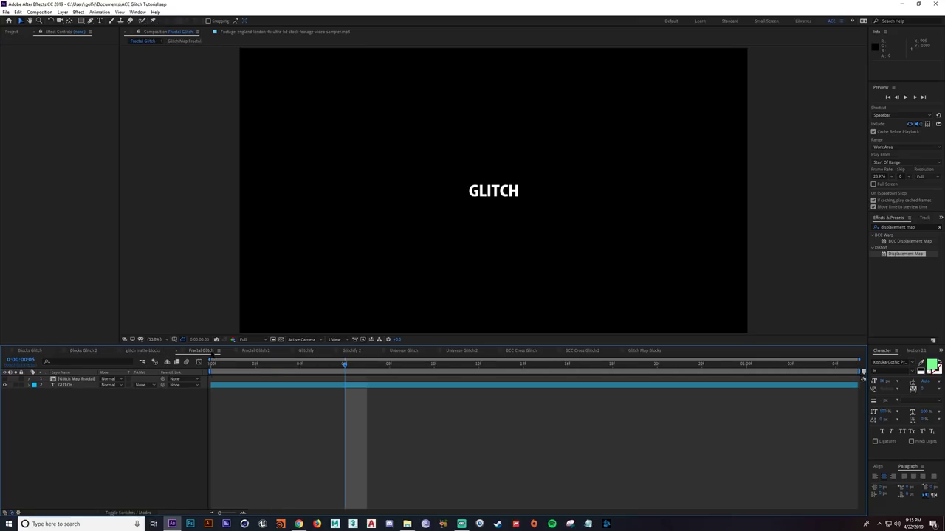
pyautogui.moveTo(288, 365); pyautogui.dragTo(367, 366)
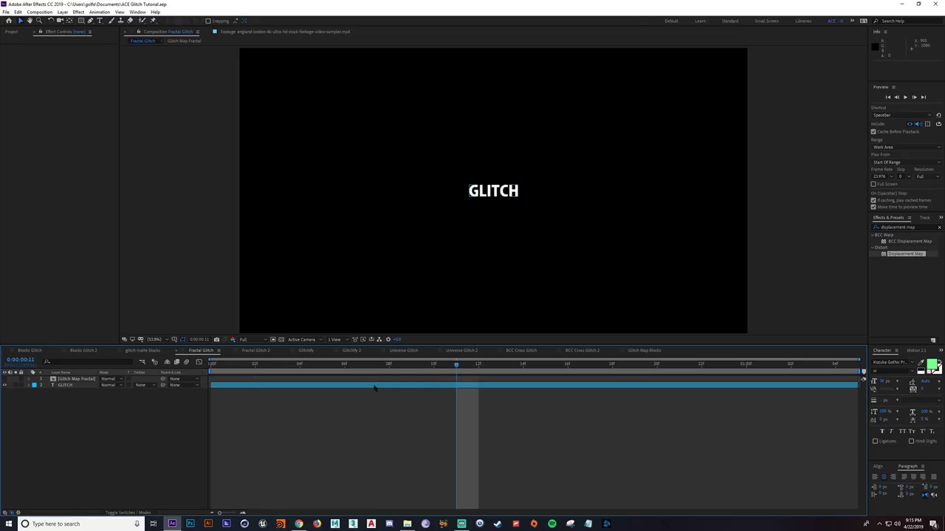
pyautogui.click(522, 350)
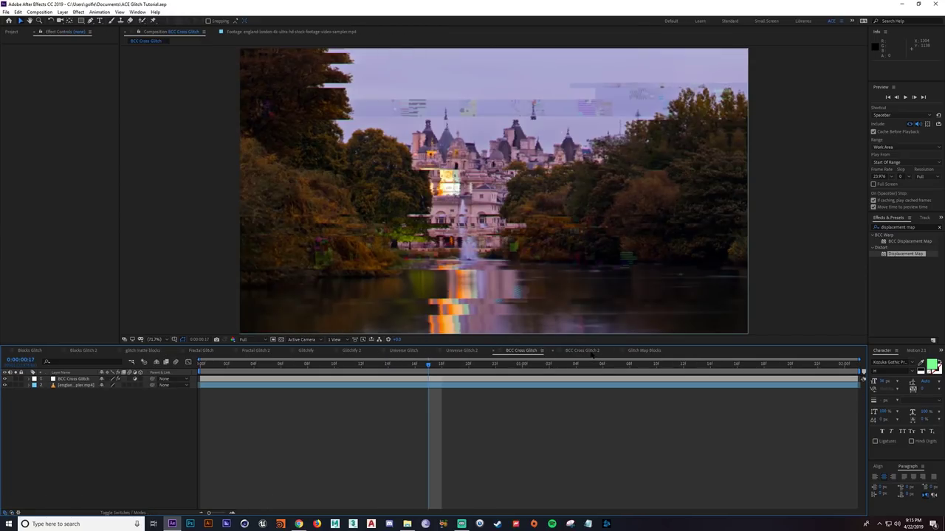
pyautogui.press('space')
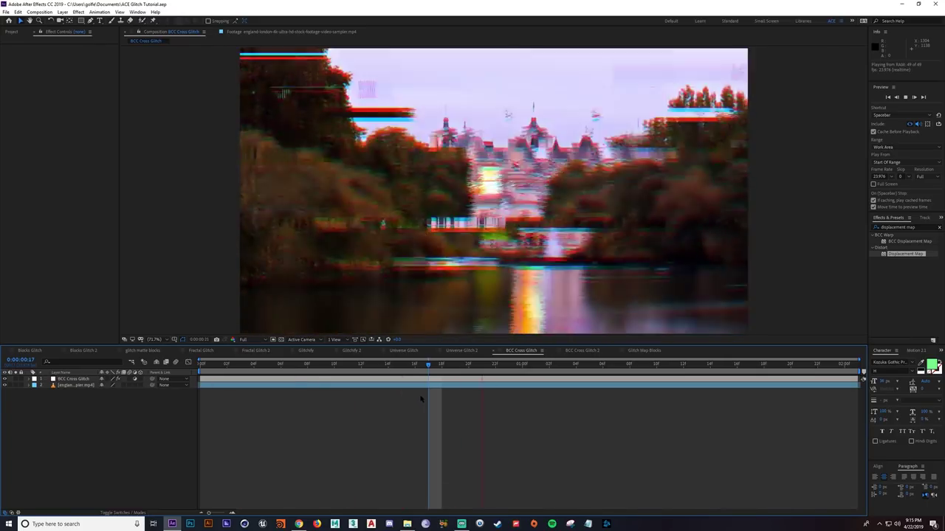